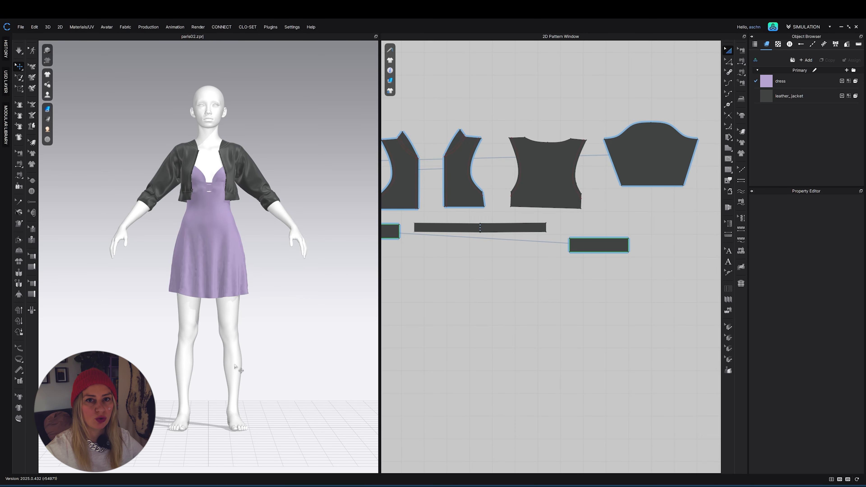
Examine the dress and jacket on the avatar, and survey their pattern pieces in the 2D layout.
{"action": "right_click_drag", "start_coordinate": [249, 362], "coordinate": [283, 319]}
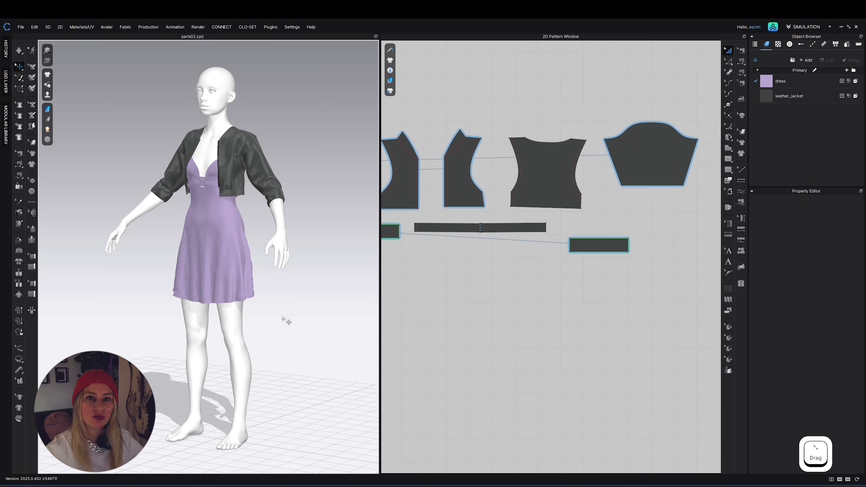
{"action": "scroll", "coordinate": [280, 303], "scroll_direction": "down", "scroll_amount": 3}
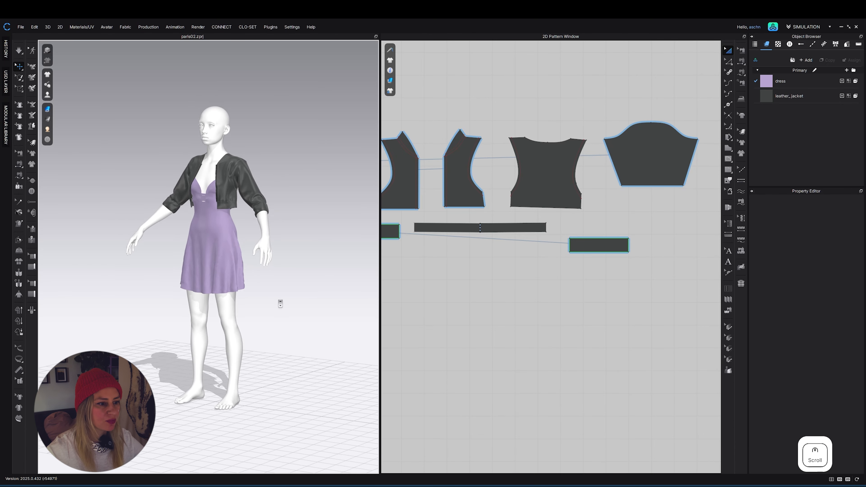
{"action": "scroll", "coordinate": [281, 303], "scroll_direction": "up", "scroll_amount": 5}
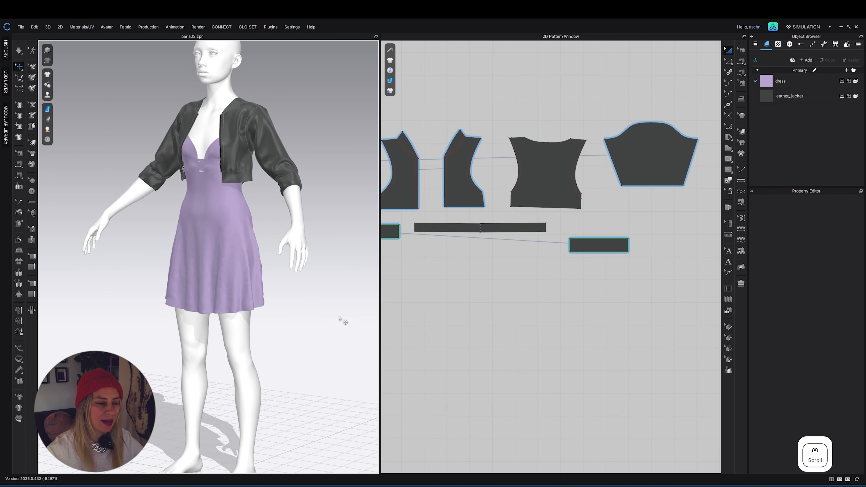
{"action": "key", "text": "2"}
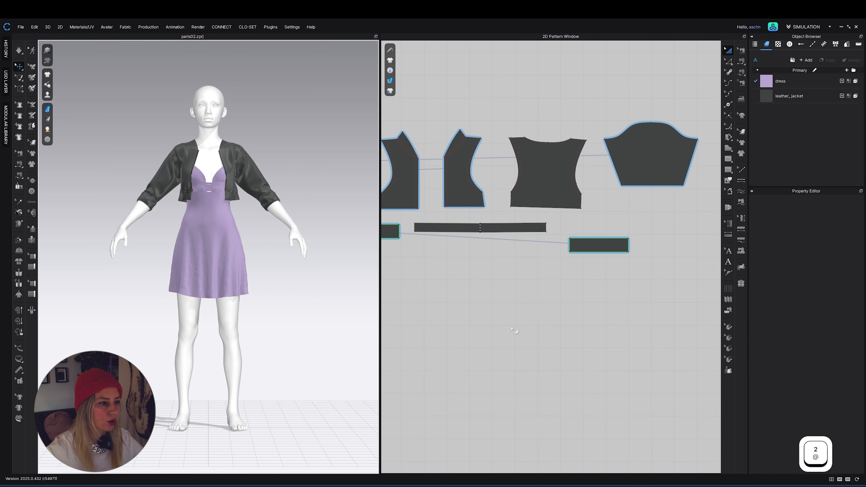
{"action": "scroll", "coordinate": [535, 344], "scroll_direction": "down", "scroll_amount": 5}
{"action": "scroll", "coordinate": [535, 344], "scroll_direction": "down", "scroll_amount": 3}
{"action": "middle_click_drag", "start_coordinate": [551, 367], "coordinate": [522, 306]}
{"action": "scroll", "coordinate": [492, 296], "scroll_direction": "up", "scroll_amount": 2}
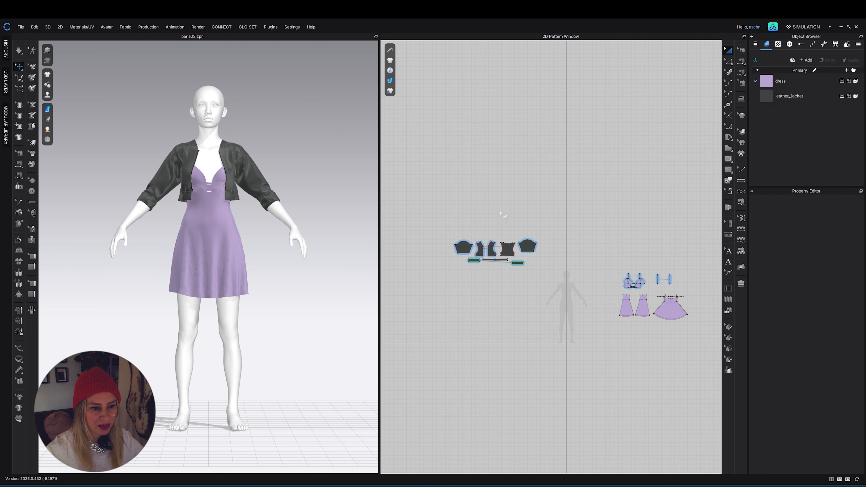
{"action": "middle_click_drag", "start_coordinate": [638, 369], "coordinate": [558, 373]}
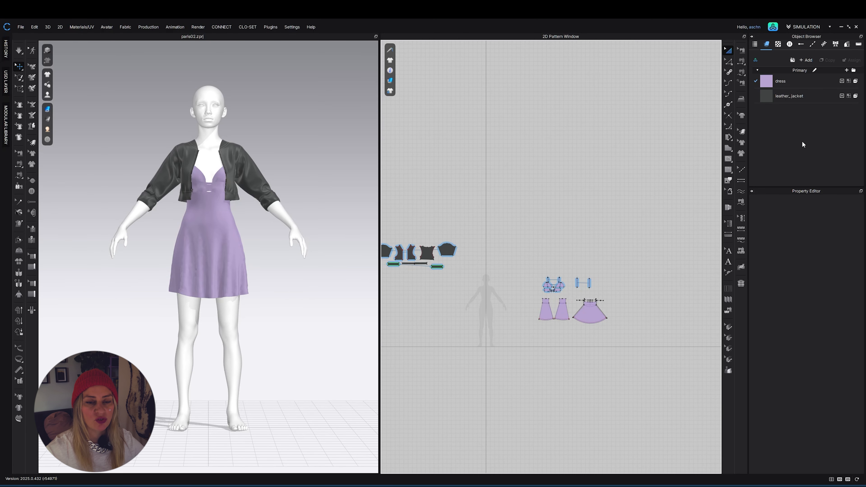
{"action": "scroll", "coordinate": [629, 261], "scroll_direction": "up", "scroll_amount": 2}
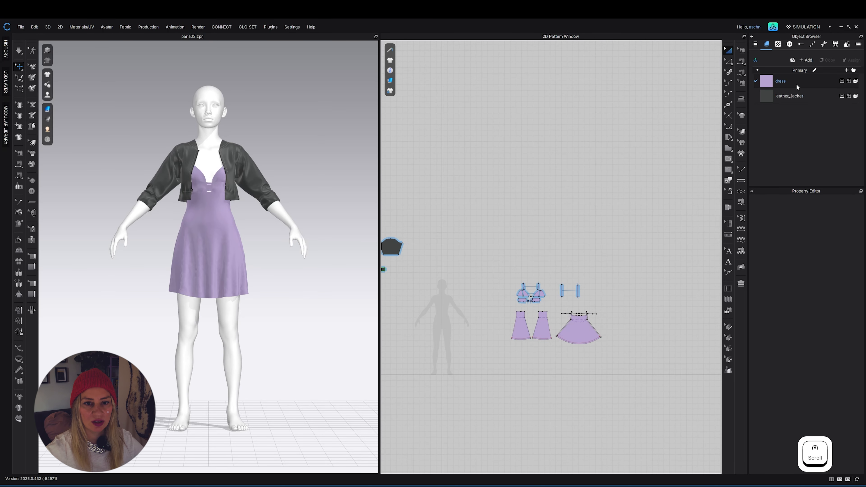
{"action": "scroll", "coordinate": [645, 299], "scroll_direction": "up", "scroll_amount": 1}
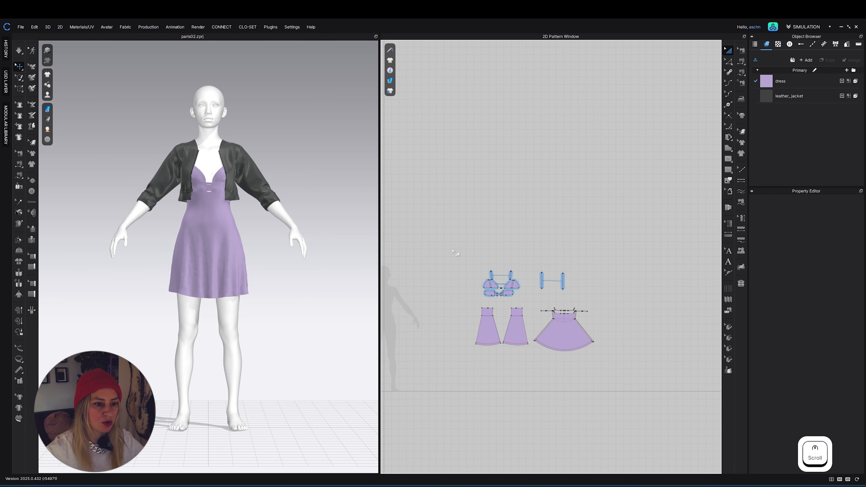
Check which pattern pieces use the dress fabric and which use the leather_jacket fabric.
{"action": "left_click_drag", "start_coordinate": [460, 248], "coordinate": [641, 411]}
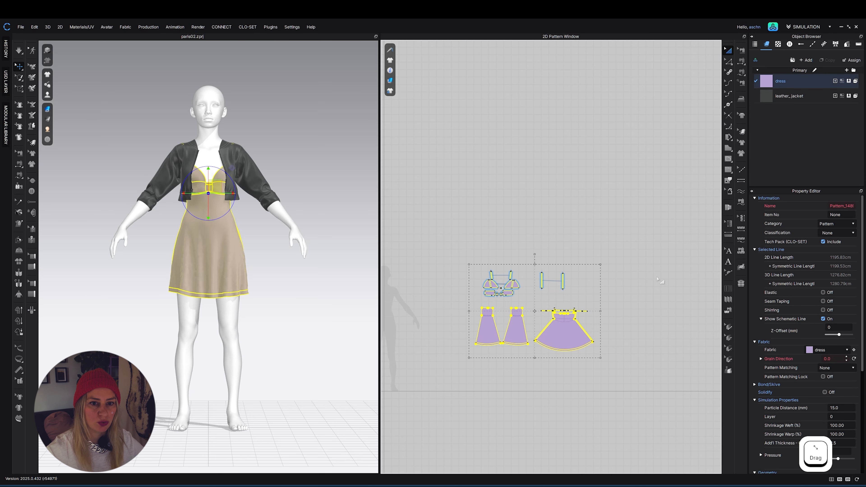
{"action": "left_click", "coordinate": [766, 82]}
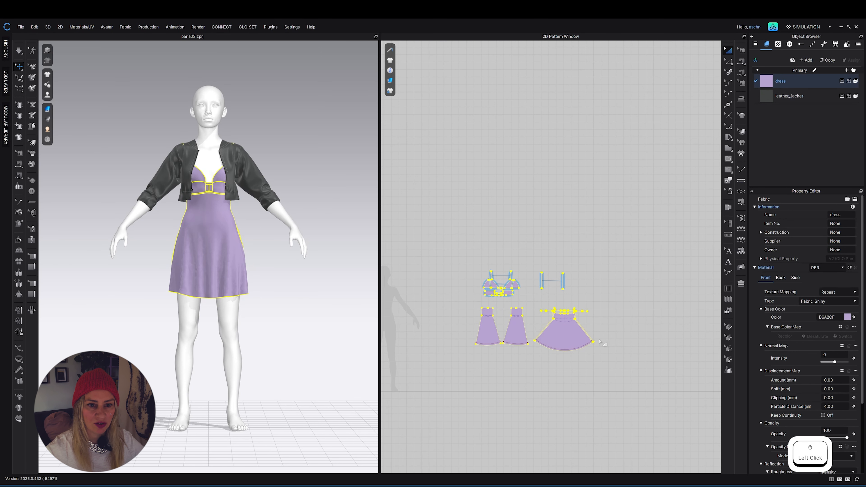
{"action": "scroll", "coordinate": [601, 342], "scroll_direction": "down", "scroll_amount": 4}
{"action": "middle_click_drag", "start_coordinate": [484, 296], "coordinate": [540, 278]}
{"action": "left_click_drag", "start_coordinate": [423, 236], "coordinate": [532, 294]}
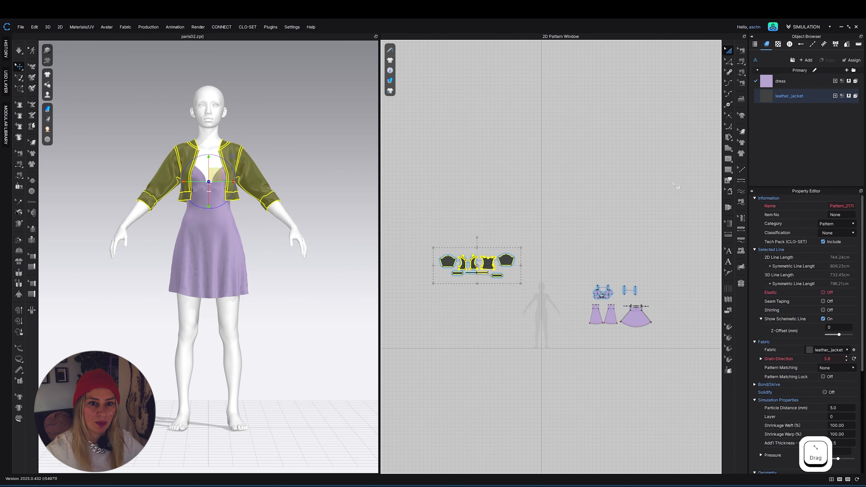
{"action": "left_click", "coordinate": [767, 96]}
{"action": "left_click", "coordinate": [544, 333]}
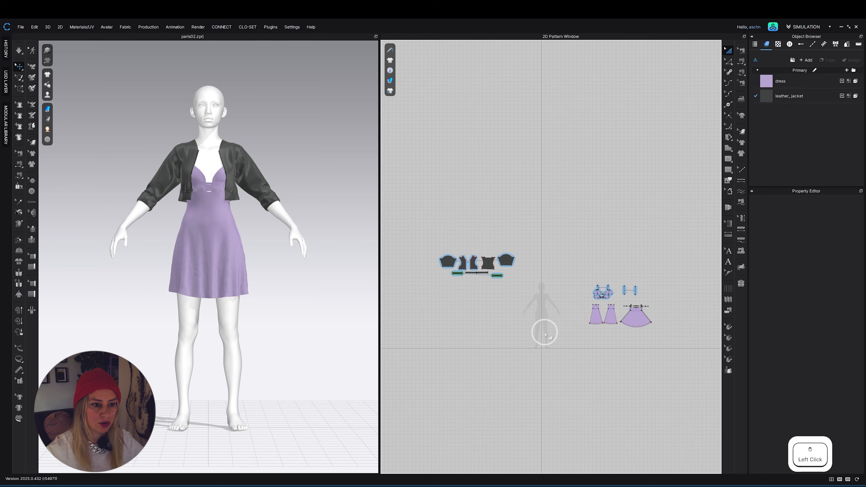
Rotate the middle dress panel a quarter turn, return it upright and leave it slightly higher than the neighbouring narrow panel.
{"action": "scroll", "coordinate": [539, 332], "scroll_direction": "up", "scroll_amount": 3}
{"action": "middle_click_drag", "start_coordinate": [542, 333], "coordinate": [386, 340]}
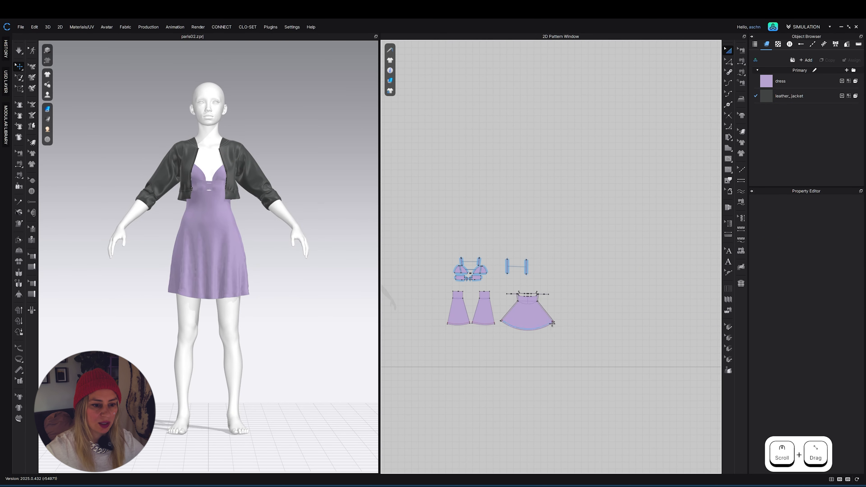
{"action": "scroll", "coordinate": [503, 325], "scroll_direction": "up", "scroll_amount": 2}
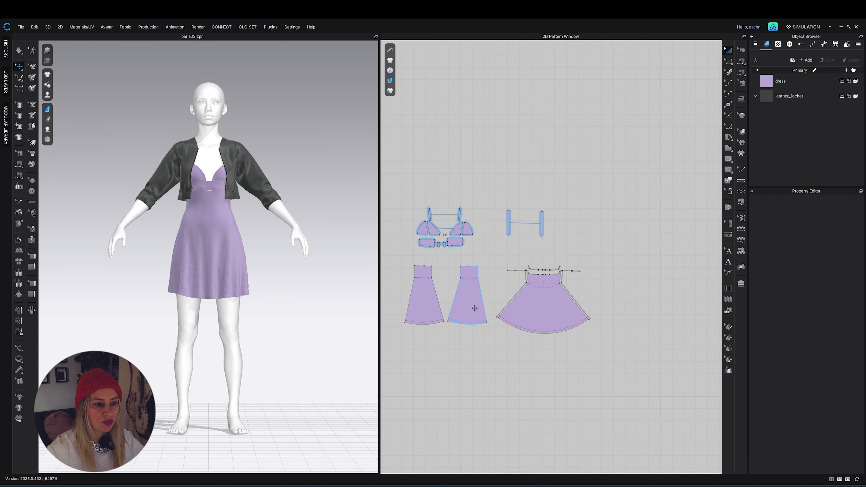
{"action": "left_click", "coordinate": [487, 324]}
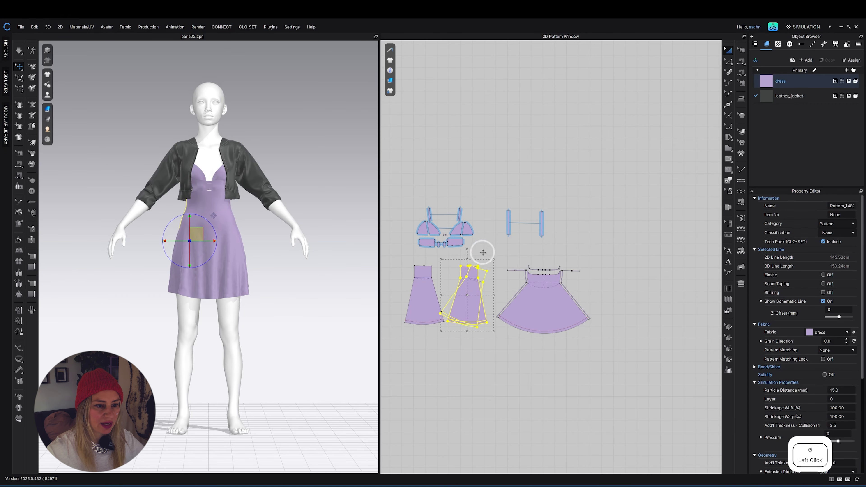
{"action": "left_click_drag", "start_coordinate": [483, 252], "coordinate": [510, 271]}
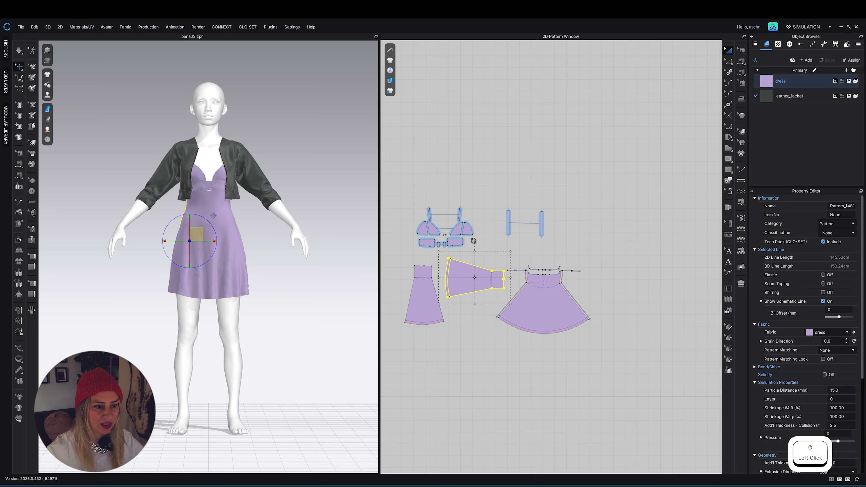
{"action": "left_click_drag", "start_coordinate": [473, 241], "coordinate": [426, 277]}
Switch the garment rendering style to Textured Surface and clear the selection of the dress pieces.
{"action": "left_click_drag", "start_coordinate": [408, 162], "coordinate": [605, 326]}
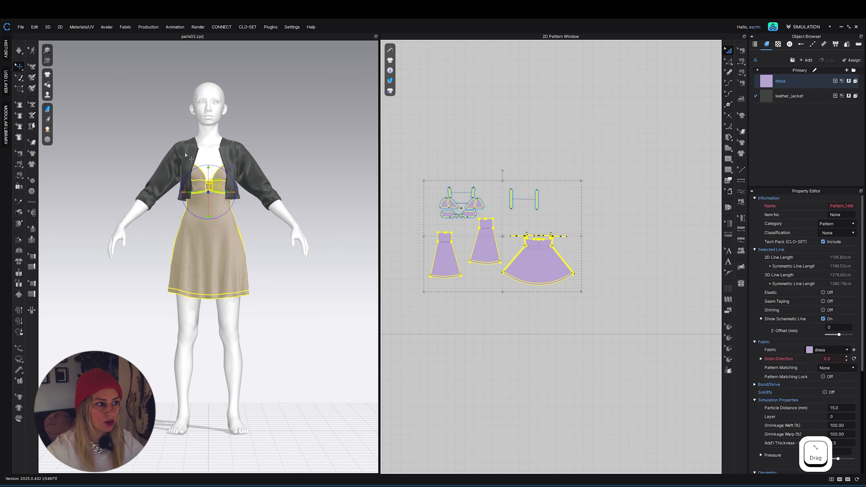
{"action": "left_click", "coordinate": [48, 109]}
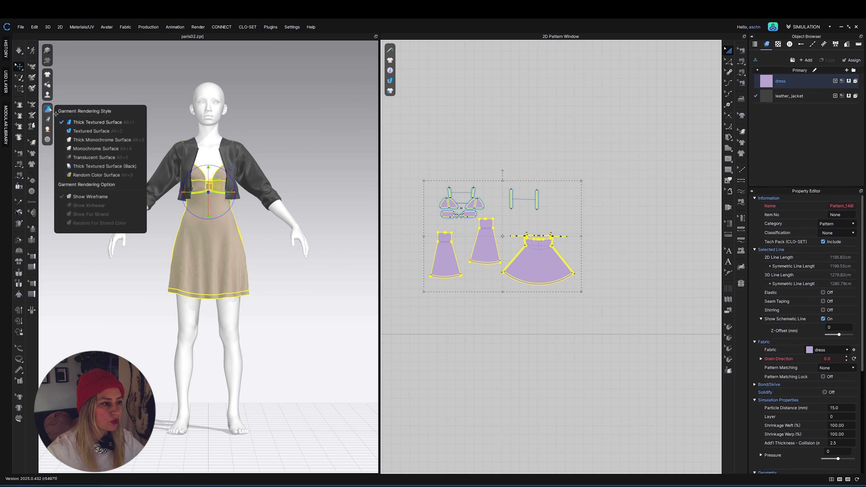
{"action": "left_click", "coordinate": [91, 131]}
{"action": "scroll", "coordinate": [280, 251], "scroll_direction": "up", "scroll_amount": 3}
{"action": "left_click", "coordinate": [279, 251]}
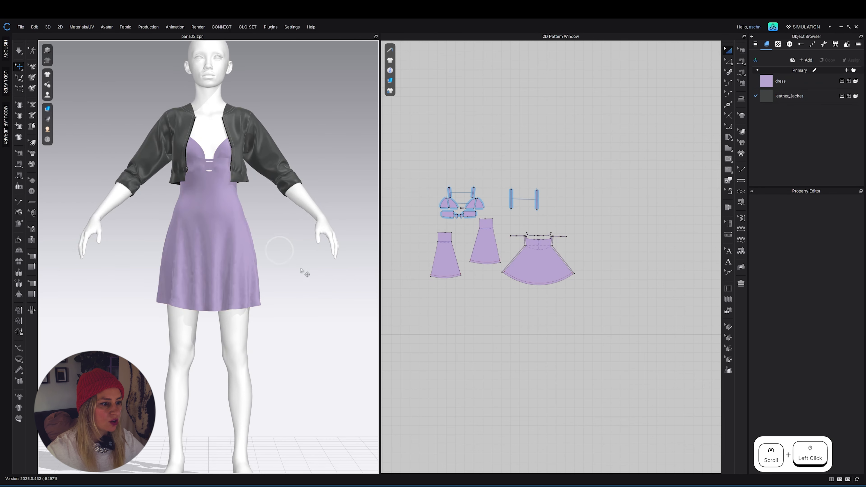
Inspect the garments from the side and restore the Thick Textured Surface rendering style in the front view.
{"action": "right_click_drag", "start_coordinate": [305, 273], "coordinate": [203, 303]}
{"action": "key", "text": "shift+a"}
{"action": "key", "text": "shift+a"}
{"action": "right_click_drag", "start_coordinate": [261, 344], "coordinate": [150, 356]}
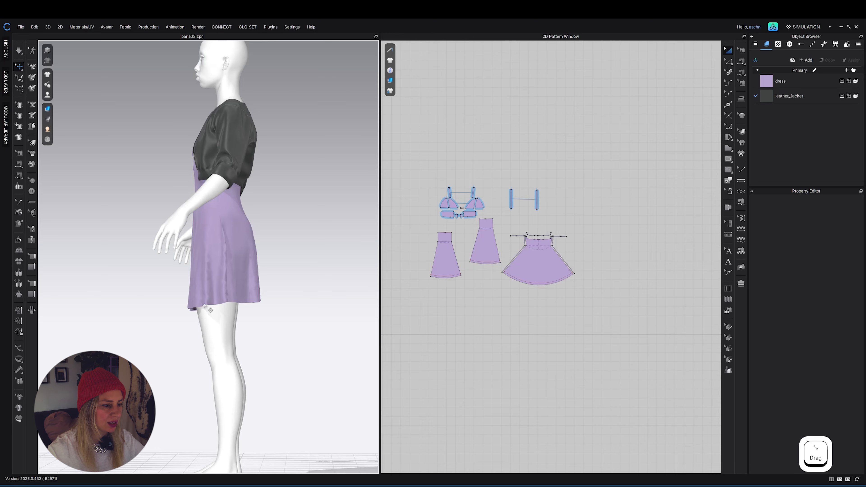
{"action": "key", "text": "2"}
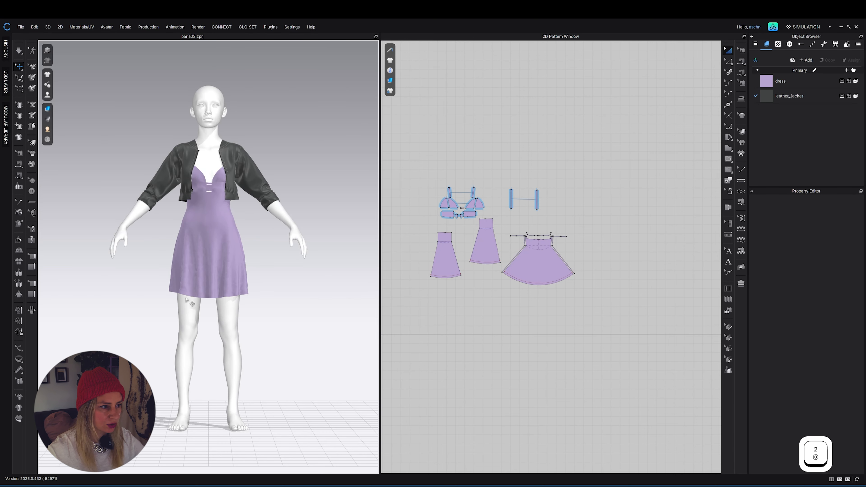
{"action": "left_click", "coordinate": [47, 108]}
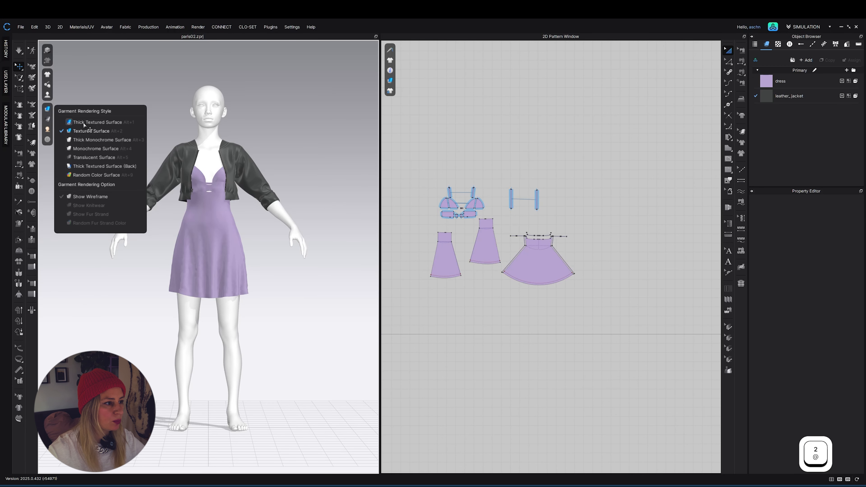
{"action": "left_click", "coordinate": [84, 122]}
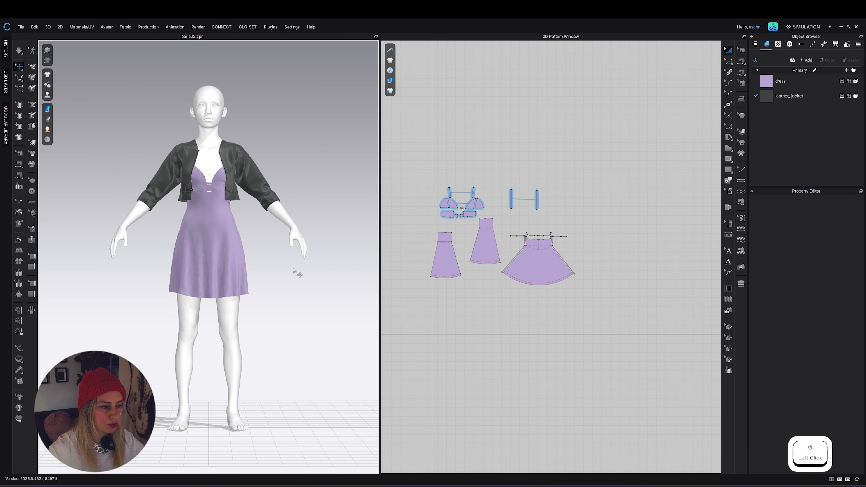
Set the particle distance of all dress pattern pieces to 5 mm.
{"action": "left_click_drag", "start_coordinate": [422, 170], "coordinate": [612, 342]}
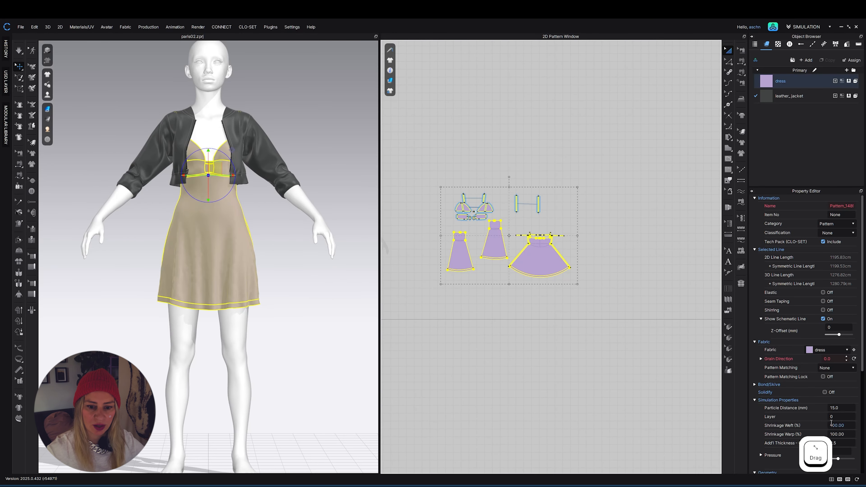
{"action": "scroll", "coordinate": [825, 407], "scroll_direction": "down", "scroll_amount": 3}
{"action": "scroll", "coordinate": [814, 364], "scroll_direction": "down", "scroll_amount": 4}
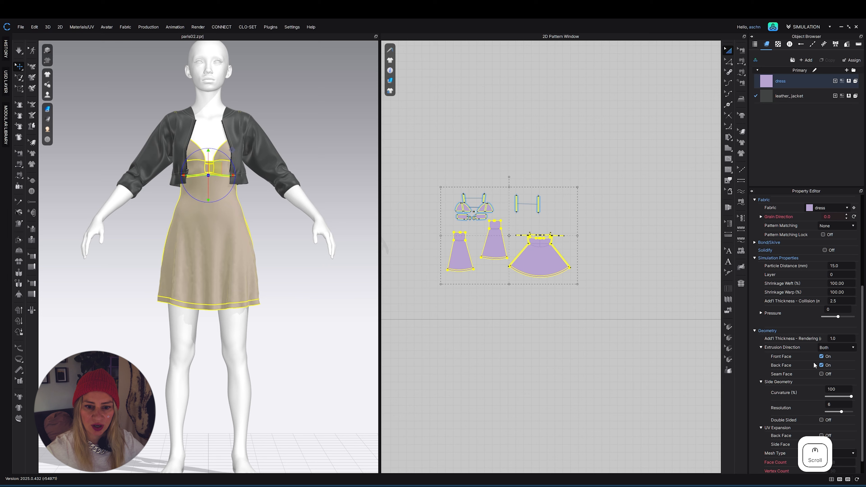
{"action": "left_click", "coordinate": [844, 266]}
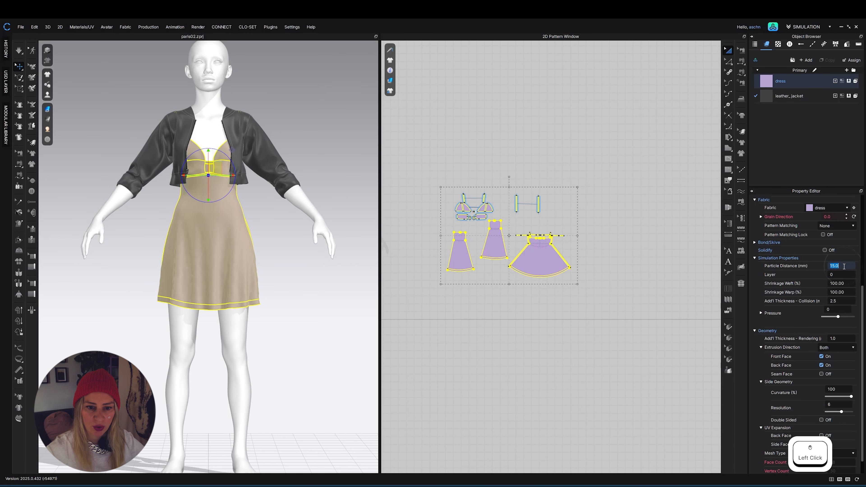
{"action": "type", "text": "5"}
{"action": "key", "text": "Return"}
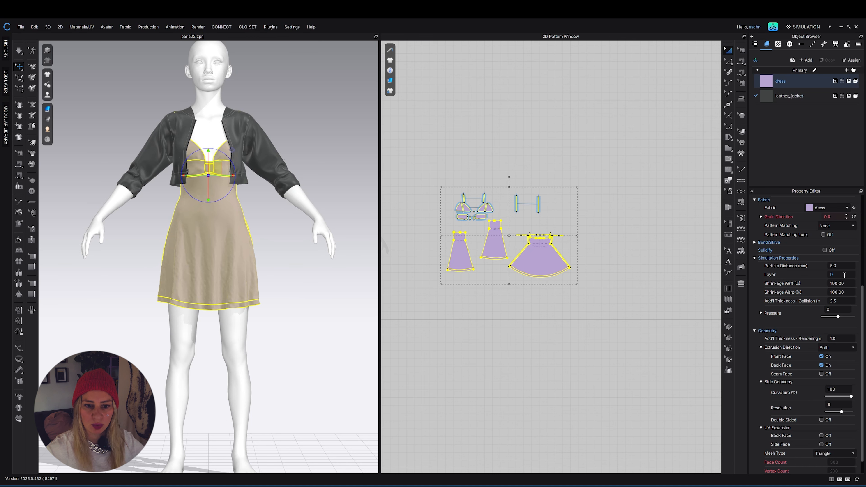
Review the remaining simulation and geometry properties of the selected dress pieces.
{"action": "left_click", "coordinate": [842, 293]}
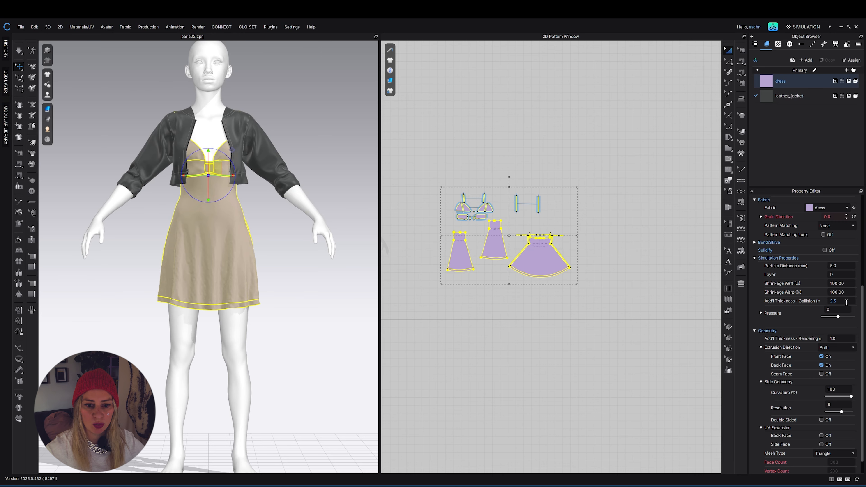
{"action": "scroll", "coordinate": [844, 324], "scroll_direction": "down", "scroll_amount": 1}
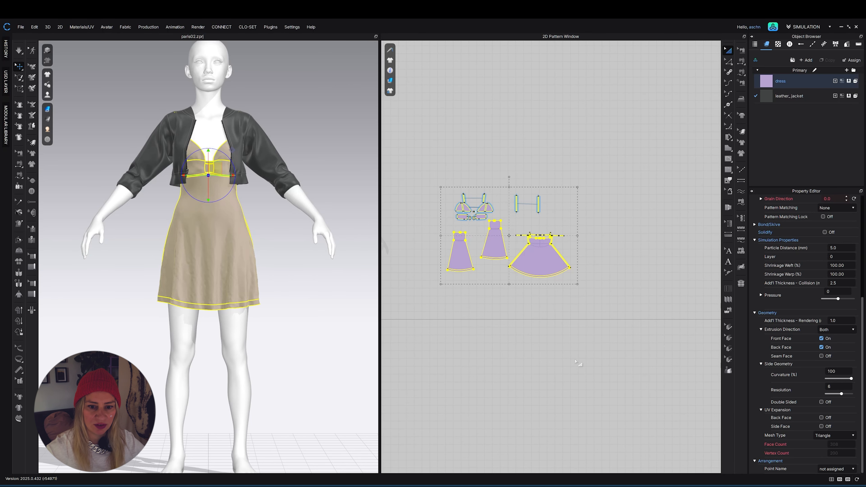
{"action": "scroll", "coordinate": [576, 362], "scroll_direction": "down", "scroll_amount": 3}
{"action": "scroll", "coordinate": [798, 343], "scroll_direction": "up", "scroll_amount": 2}
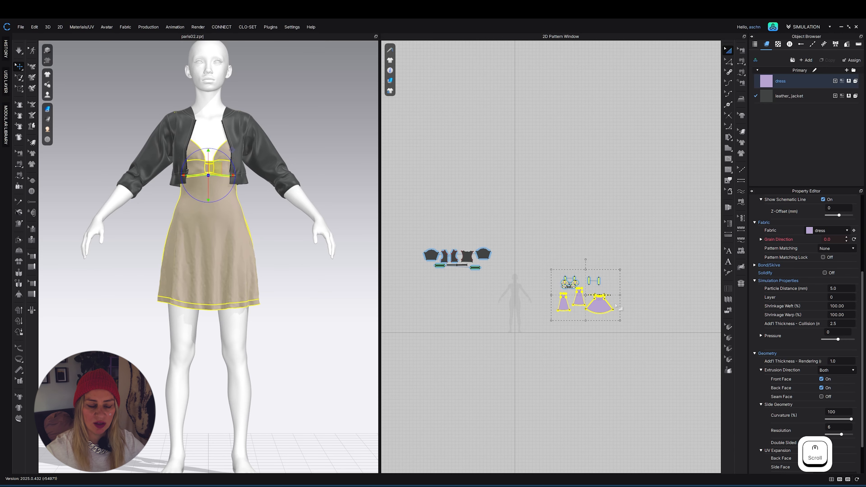
{"action": "scroll", "coordinate": [583, 306], "scroll_direction": "up", "scroll_amount": 5}
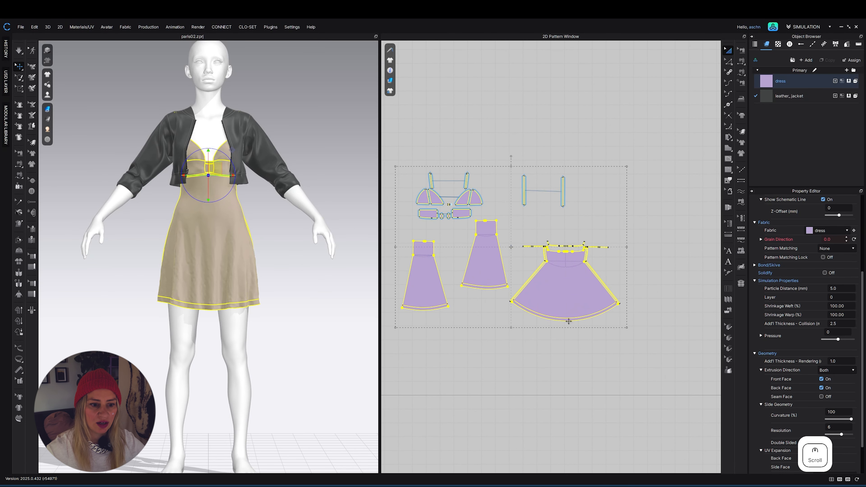
Inspect the wide skirt panel's properties and the shared properties of all dress pieces, and clear the selection.
{"action": "left_click", "coordinate": [566, 318]}
{"action": "left_click", "coordinate": [577, 302]}
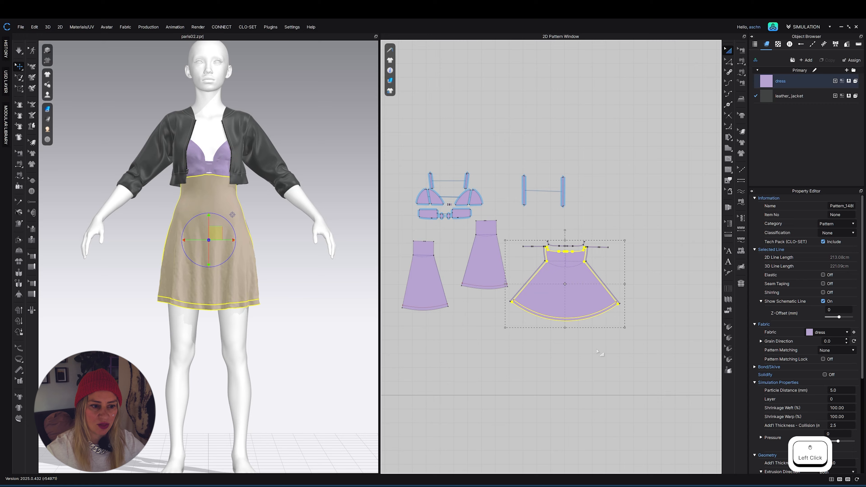
{"action": "scroll", "coordinate": [598, 351], "scroll_direction": "down", "scroll_amount": 4}
{"action": "scroll", "coordinate": [598, 351], "scroll_direction": "up", "scroll_amount": 4}
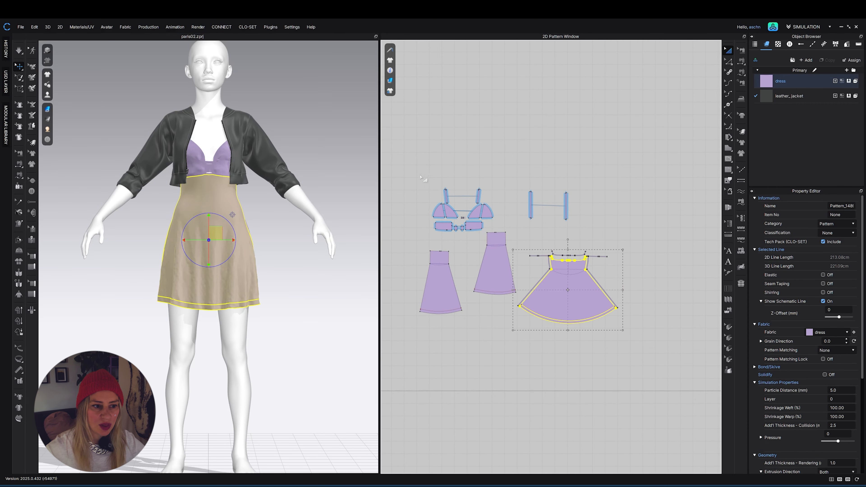
{"action": "left_click_drag", "start_coordinate": [423, 178], "coordinate": [644, 355]}
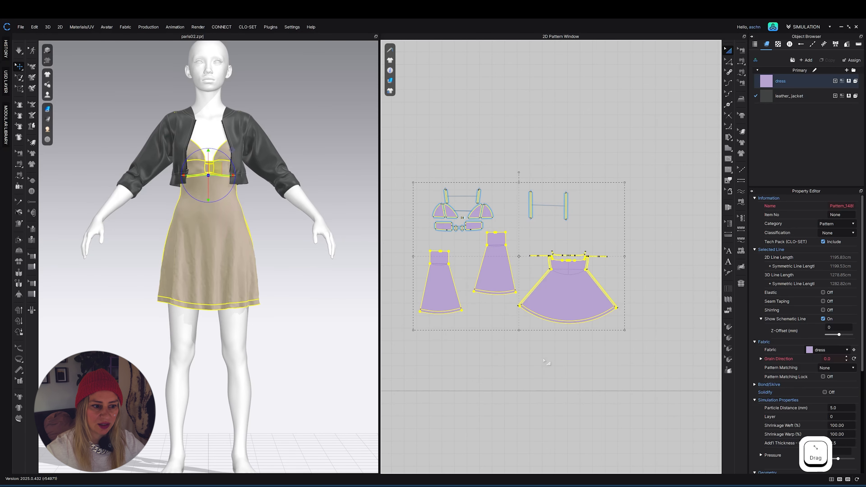
{"action": "left_click", "coordinate": [546, 362]}
{"action": "scroll", "coordinate": [541, 266], "scroll_direction": "up", "scroll_amount": 4}
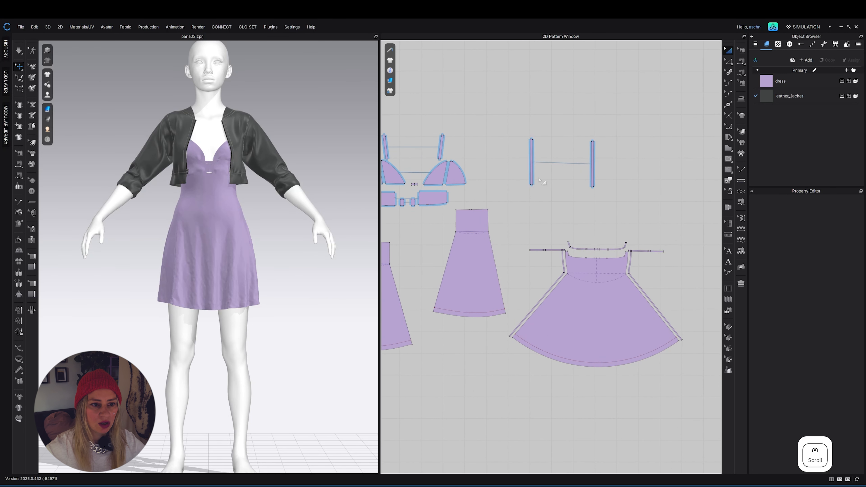
Set the particle distance of the two narrow strips beside the bodice pieces to 3 mm.
{"action": "left_click", "coordinate": [532, 167]}
{"action": "left_click", "coordinate": [593, 167], "text": "shift"}
{"action": "middle_click_drag", "start_coordinate": [552, 221], "coordinate": [584, 222]}
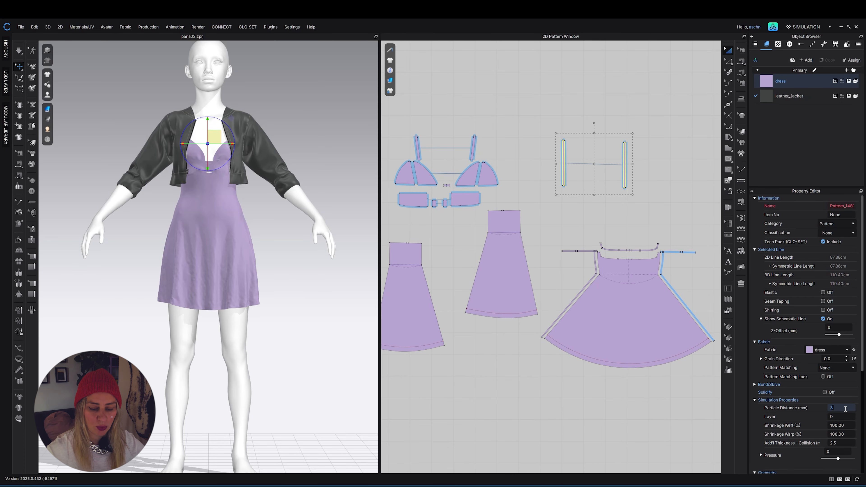
Select all the dress pattern pieces and set their particle distance to 5 mm.
{"action": "scroll", "coordinate": [570, 384], "scroll_direction": "down", "scroll_amount": 5}
{"action": "left_click_drag", "start_coordinate": [490, 287], "coordinate": [645, 427]}
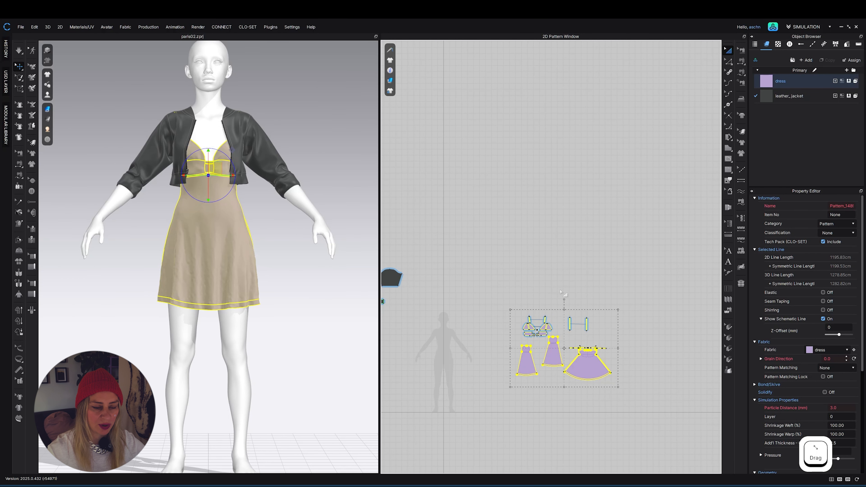
{"action": "double_click", "coordinate": [854, 407]}
{"action": "type", "text": "5"}
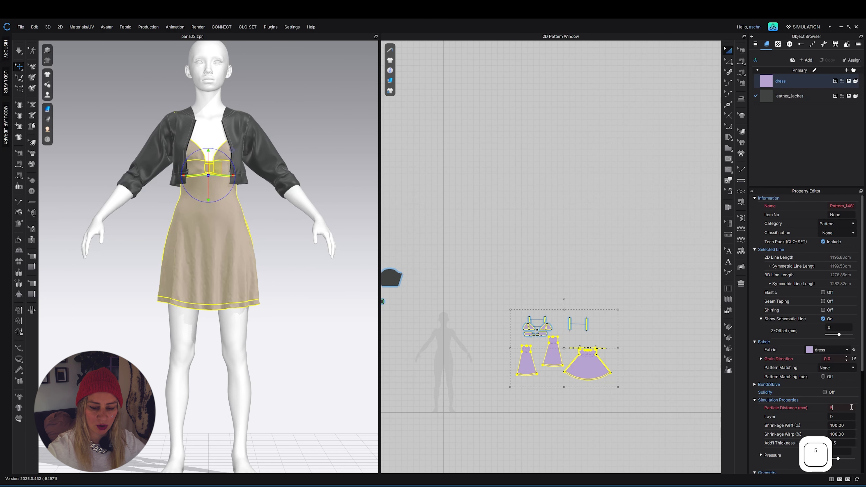
{"action": "key", "text": "Return"}
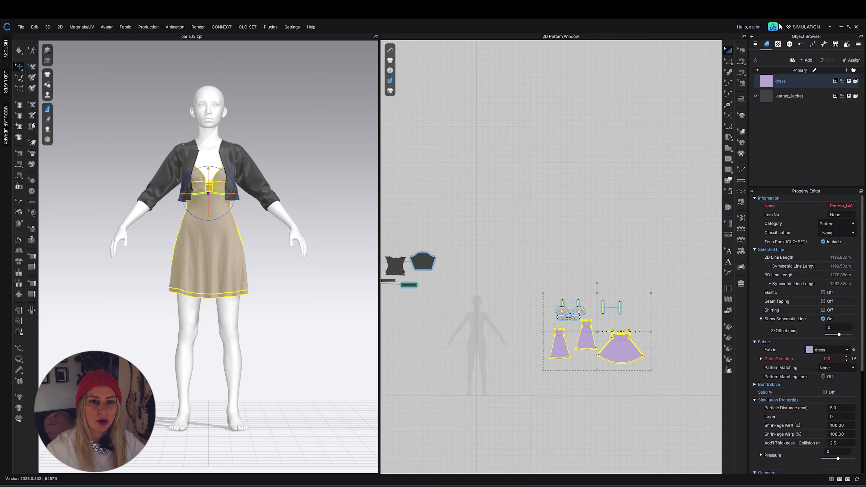
Open the UV Editor for the garments.
{"action": "left_click", "coordinate": [806, 27]}
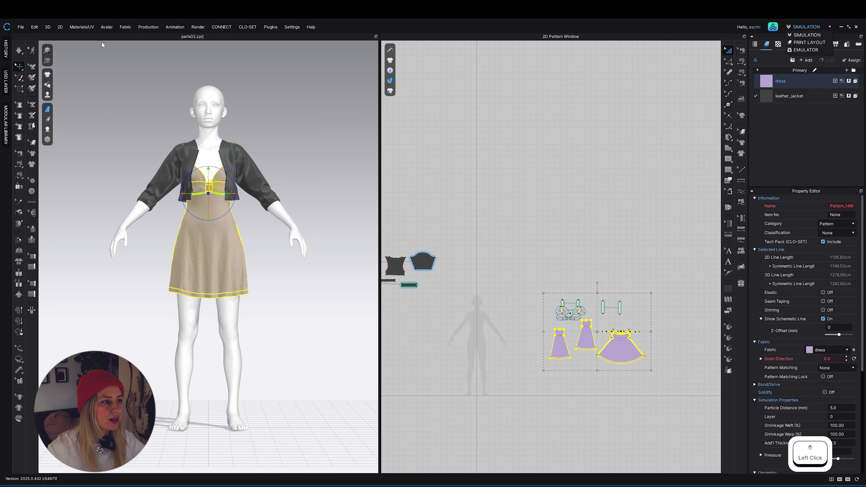
{"action": "left_click", "coordinate": [87, 27]}
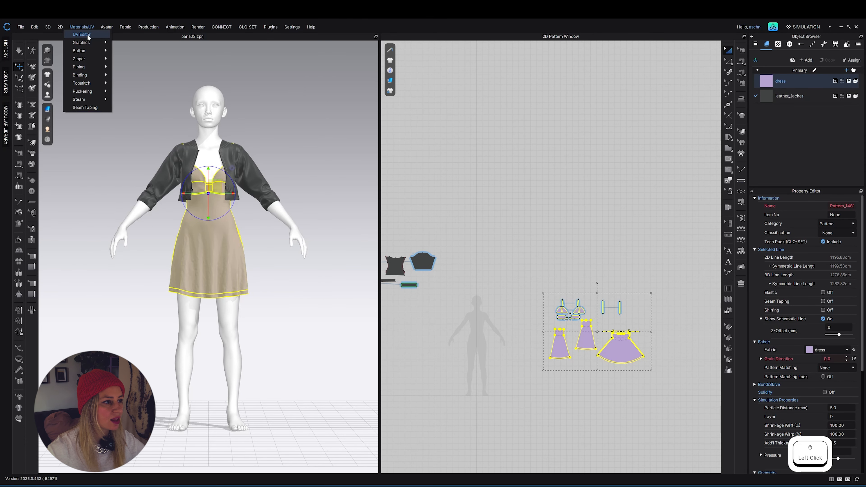
{"action": "left_click", "coordinate": [87, 33]}
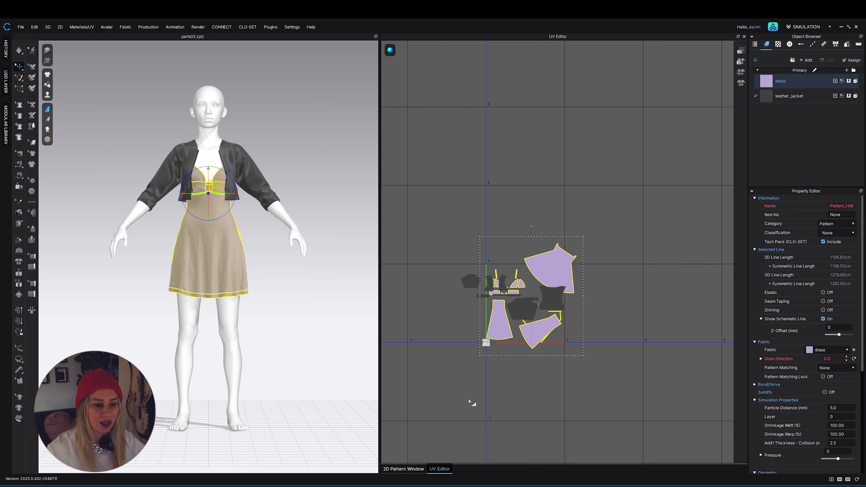
Compare the 2D patterns with the UV layout, then close and reopen the UV Editor.
{"action": "left_click", "coordinate": [404, 469]}
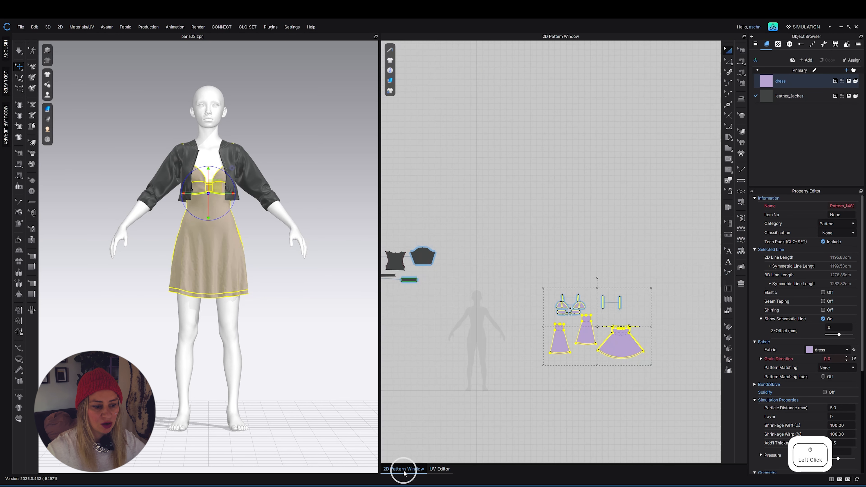
{"action": "left_click", "coordinate": [439, 469]}
{"action": "left_click", "coordinate": [419, 469]}
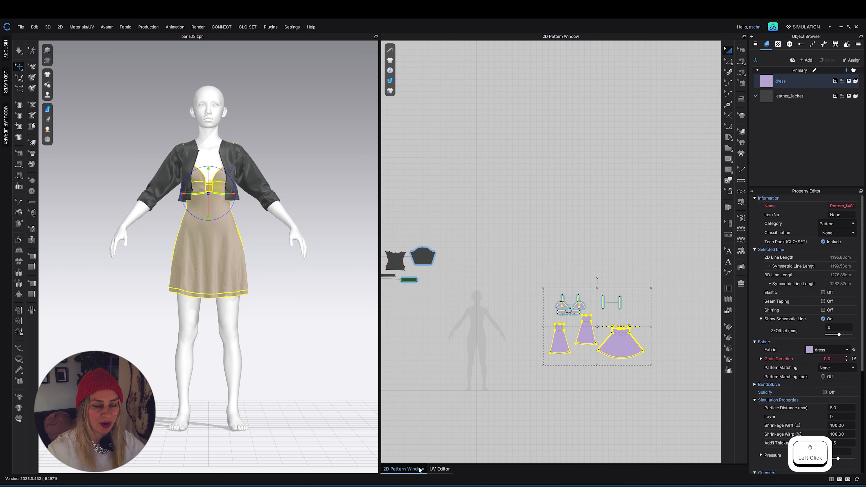
{"action": "left_click", "coordinate": [439, 470]}
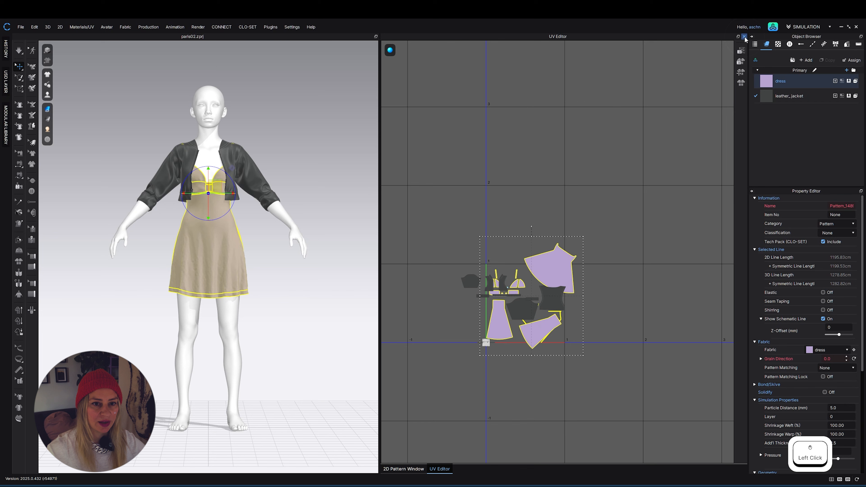
{"action": "left_click", "coordinate": [744, 37]}
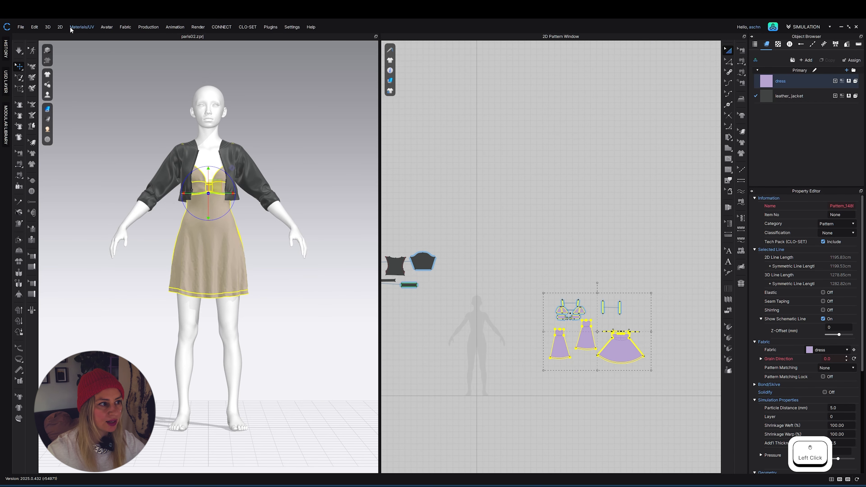
{"action": "left_click", "coordinate": [79, 27]}
{"action": "left_click", "coordinate": [76, 37]}
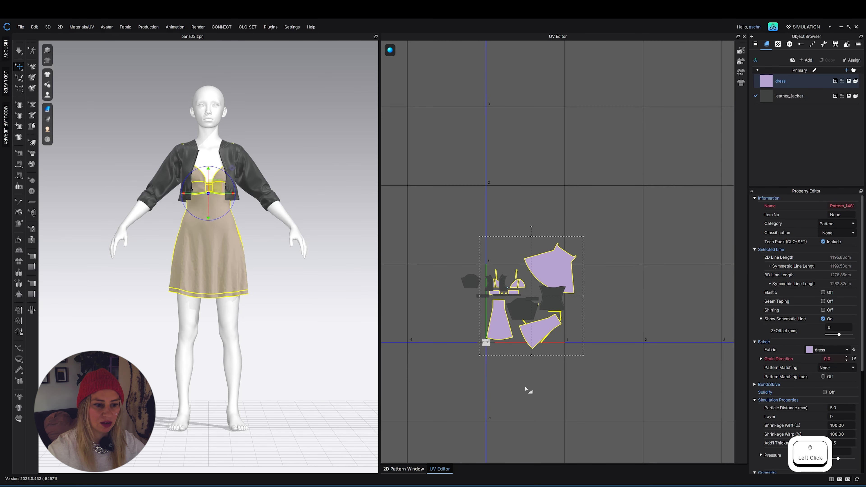
Examine the overlapping UV pieces and move one of the leather jacket's sleeve pieces in the UV layout.
{"action": "scroll", "coordinate": [526, 389], "scroll_direction": "up", "scroll_amount": 1}
{"action": "middle_click_drag", "start_coordinate": [526, 389], "coordinate": [523, 353]}
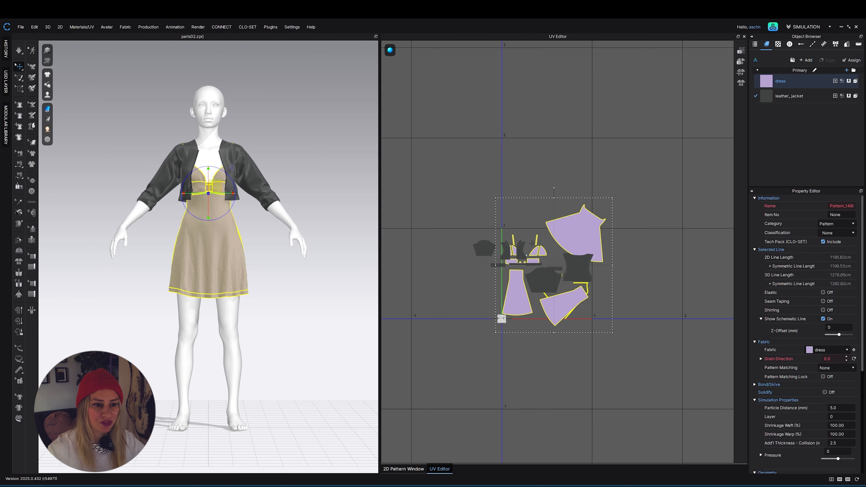
{"action": "scroll", "coordinate": [531, 243], "scroll_direction": "up", "scroll_amount": 4}
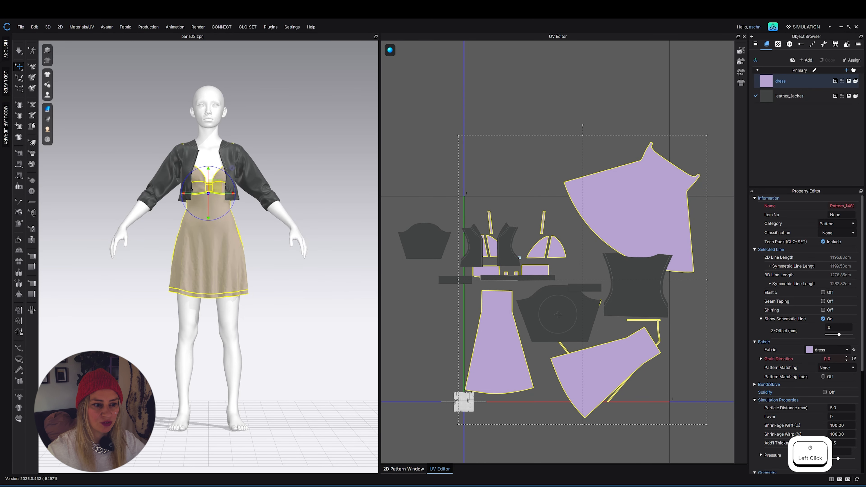
{"action": "left_click", "coordinate": [559, 319]}
{"action": "left_click", "coordinate": [424, 240]}
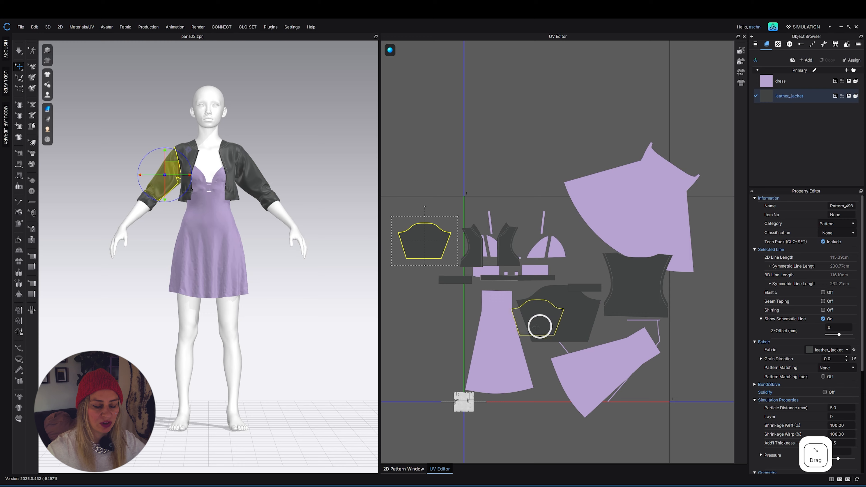
{"action": "left_click_drag", "start_coordinate": [435, 245], "coordinate": [440, 222]}
{"action": "scroll", "coordinate": [522, 309], "scroll_direction": "down", "scroll_amount": 2}
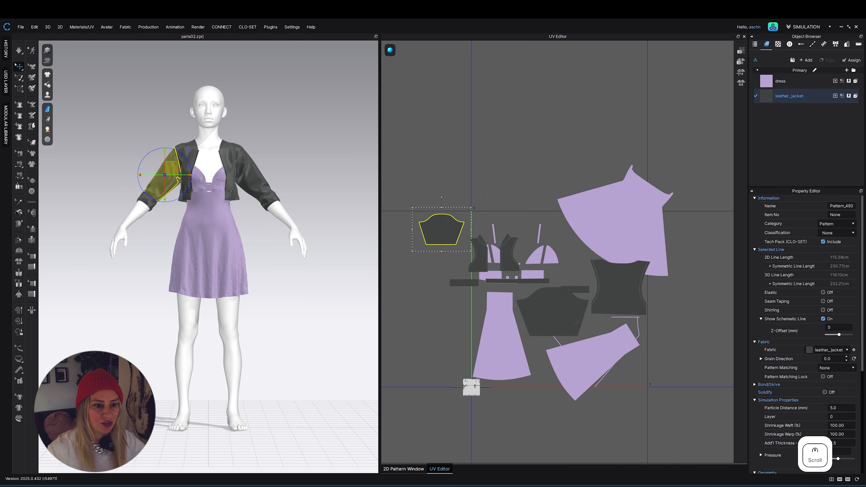
Separate the overlapping UV pieces by moving the skirt panels above the 0–1 tile and the large jacket pieces beside it.
{"action": "left_click", "coordinate": [618, 220]}
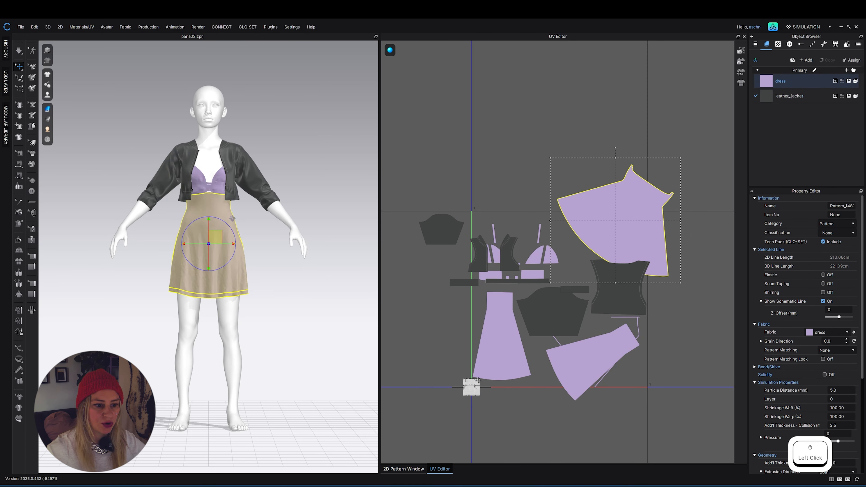
{"action": "left_click", "coordinate": [555, 172]}
{"action": "left_click", "coordinate": [599, 222]}
{"action": "left_click_drag", "start_coordinate": [622, 238], "coordinate": [549, 139]}
{"action": "left_click_drag", "start_coordinate": [579, 355], "coordinate": [637, 151]}
{"action": "left_click_drag", "start_coordinate": [504, 335], "coordinate": [474, 116]}
{"action": "left_click_drag", "start_coordinate": [440, 235], "coordinate": [397, 296]}
{"action": "left_click_drag", "start_coordinate": [624, 309], "coordinate": [419, 361]}
{"action": "scroll", "coordinate": [552, 336], "scroll_direction": "up", "scroll_amount": 3}
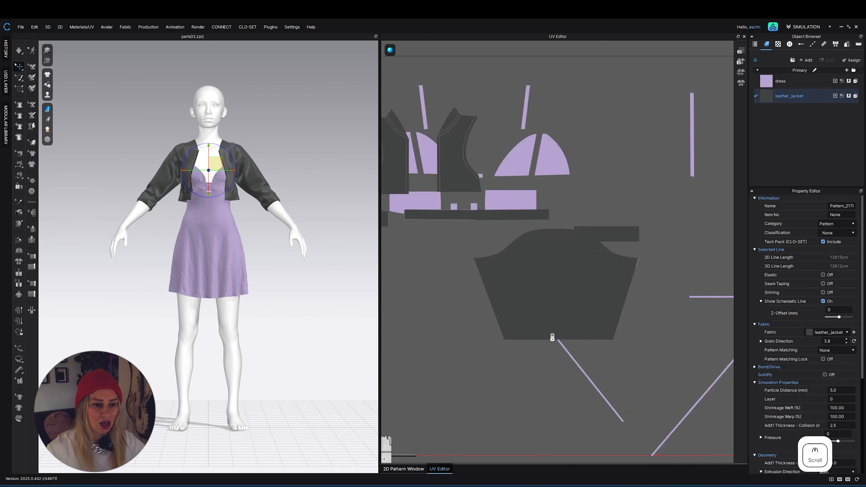
{"action": "scroll", "coordinate": [550, 334], "scroll_direction": "down", "scroll_amount": 8}
{"action": "left_click_drag", "start_coordinate": [550, 325], "coordinate": [479, 325]}
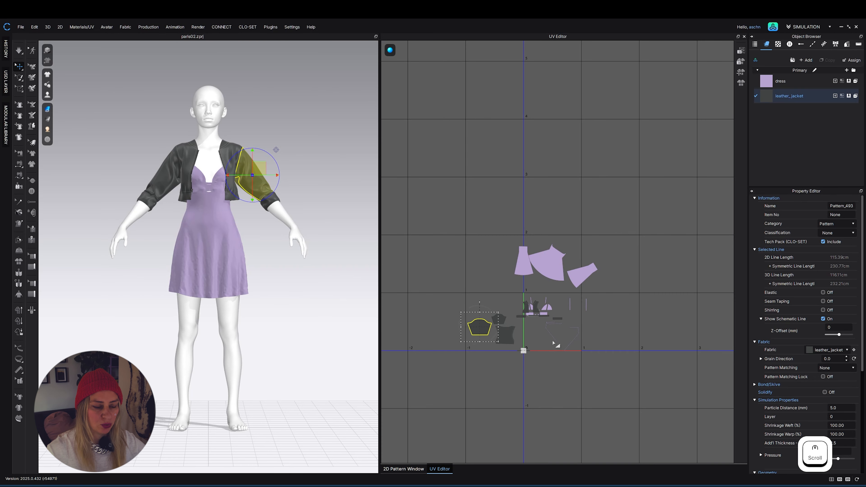
{"action": "scroll", "coordinate": [555, 344], "scroll_direction": "up", "scroll_amount": 2}
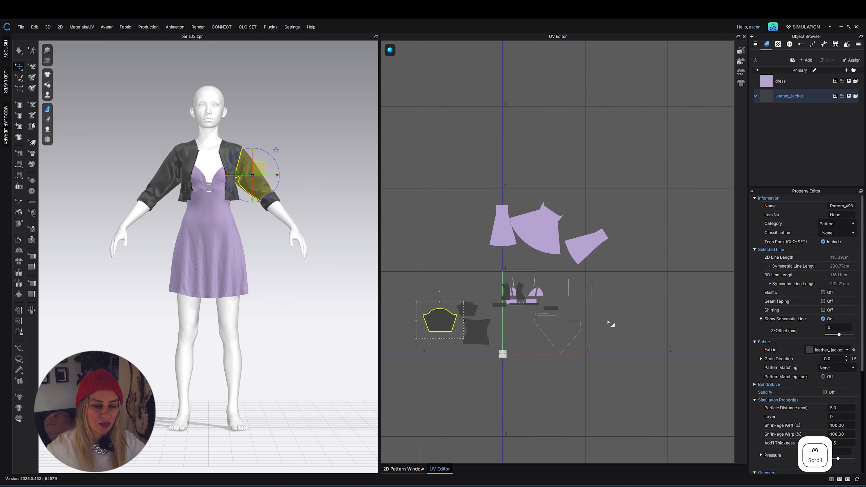
Reset all garment UVs to the 2D arrangement.
{"action": "right_click", "coordinate": [619, 297]}
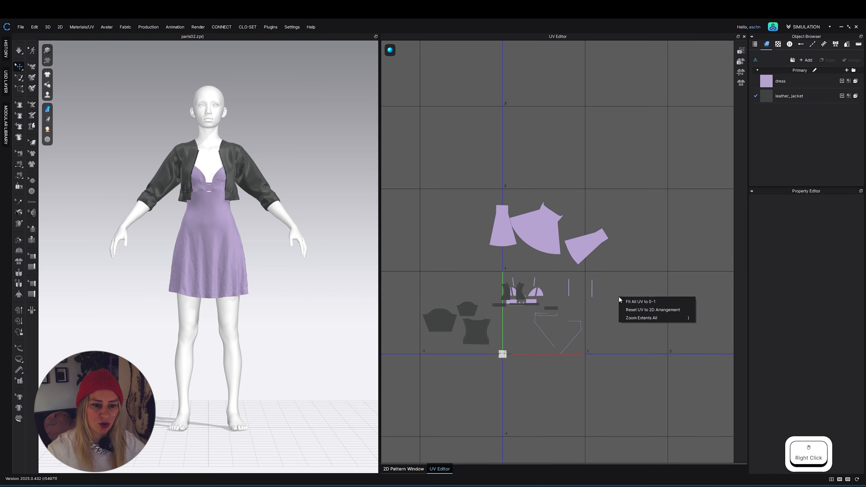
{"action": "left_click", "coordinate": [640, 311]}
{"action": "scroll", "coordinate": [614, 337], "scroll_direction": "down", "scroll_amount": 3}
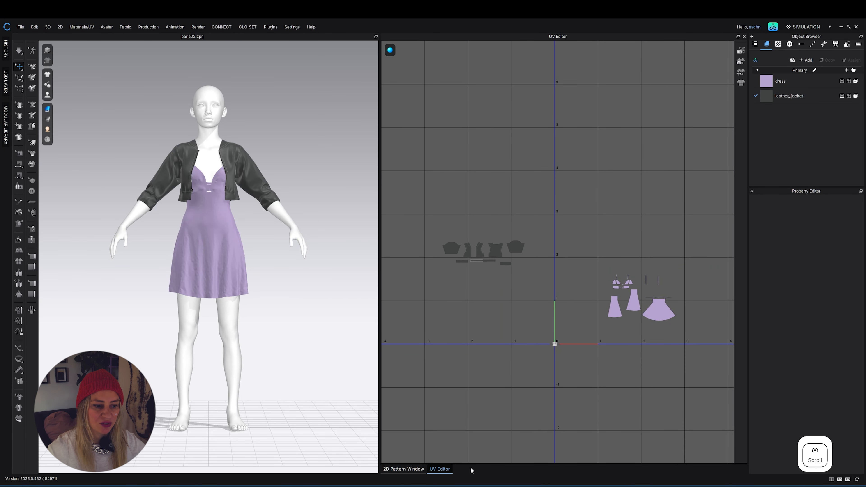
Compare the jacket and dress arrangement in the 2D Pattern Window with the reset UV layout.
{"action": "left_click", "coordinate": [403, 469]}
{"action": "middle_click_drag", "start_coordinate": [444, 309], "coordinate": [478, 308]}
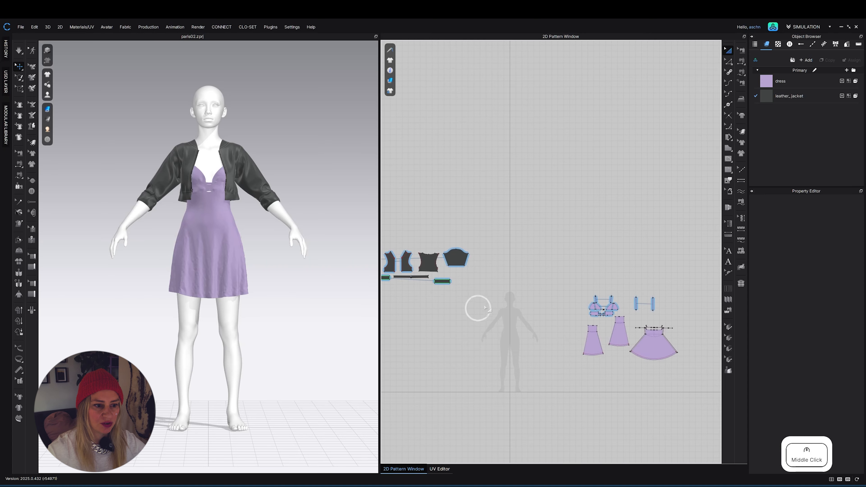
{"action": "scroll", "coordinate": [478, 300], "scroll_direction": "down", "scroll_amount": 3}
{"action": "middle_click_drag", "start_coordinate": [474, 243], "coordinate": [532, 241]}
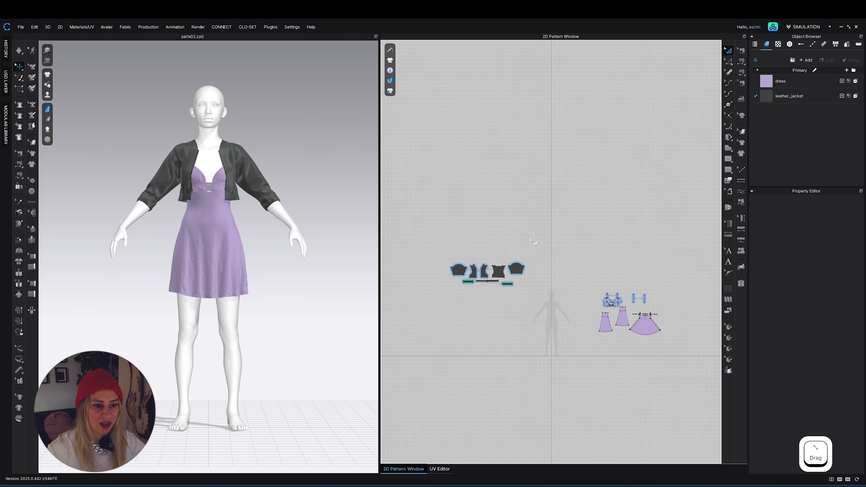
{"action": "left_click", "coordinate": [439, 468]}
{"action": "scroll", "coordinate": [588, 349], "scroll_direction": "up", "scroll_amount": 2}
{"action": "scroll", "coordinate": [588, 349], "scroll_direction": "down", "scroll_amount": 2}
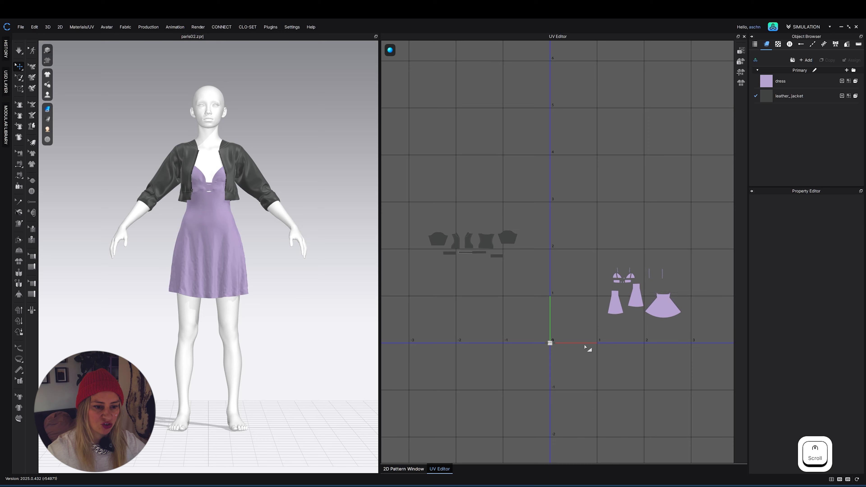
Move the jacket zipper's UV pieces from the origin to an empty area below the jacket pieces and clear the selection.
{"action": "middle_click_drag", "start_coordinate": [587, 335], "coordinate": [546, 319]}
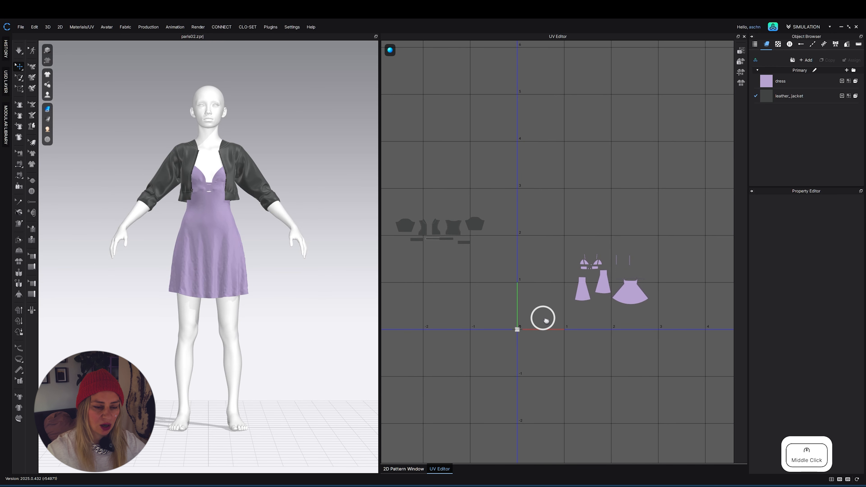
{"action": "scroll", "coordinate": [506, 321], "scroll_direction": "up", "scroll_amount": 5}
{"action": "left_click_drag", "start_coordinate": [511, 330], "coordinate": [581, 390]}
{"action": "scroll", "coordinate": [552, 366], "scroll_direction": "down", "scroll_amount": 4}
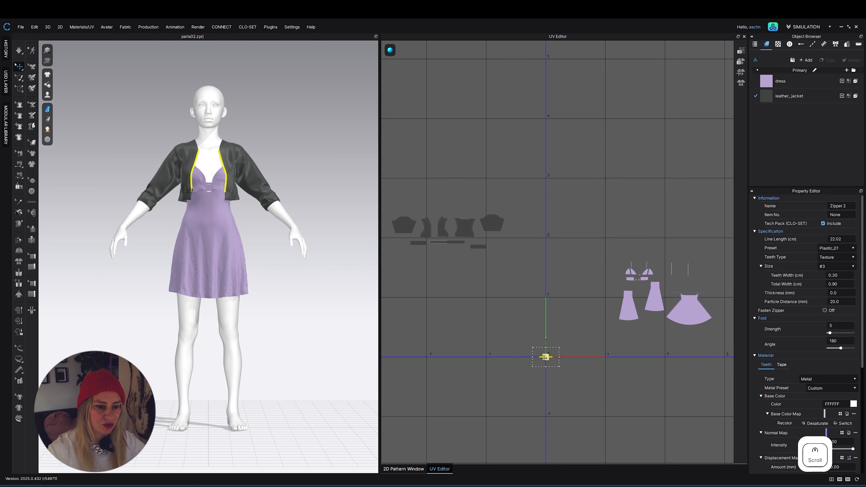
{"action": "left_click_drag", "start_coordinate": [546, 357], "coordinate": [453, 337]}
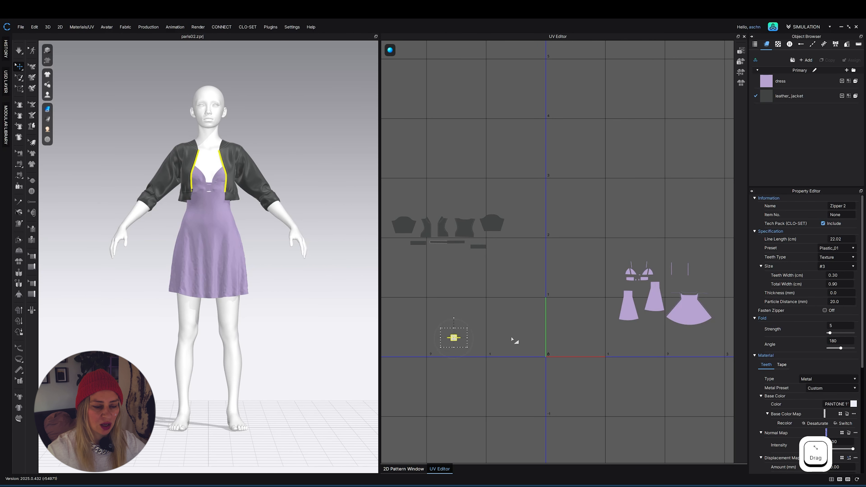
{"action": "left_click", "coordinate": [521, 343]}
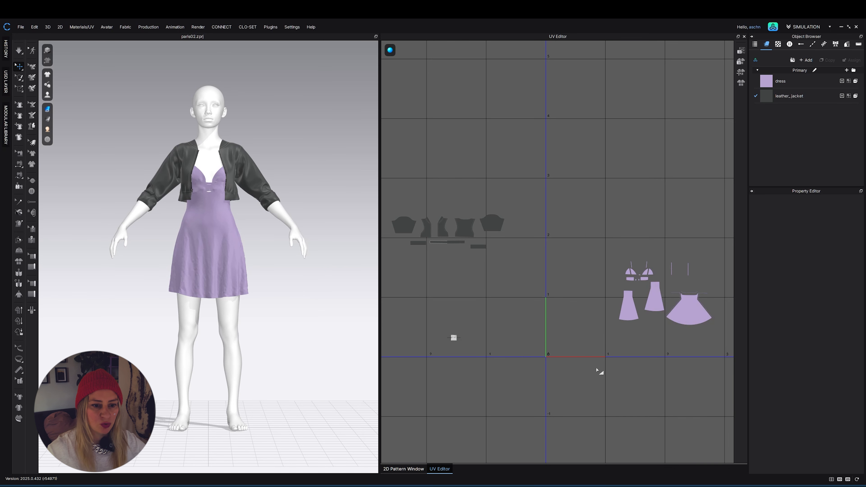
Move all the dress UV pieces together up into an empty area of the UV grid and clear the selection.
{"action": "scroll", "coordinate": [557, 361], "scroll_direction": "down", "scroll_amount": 2}
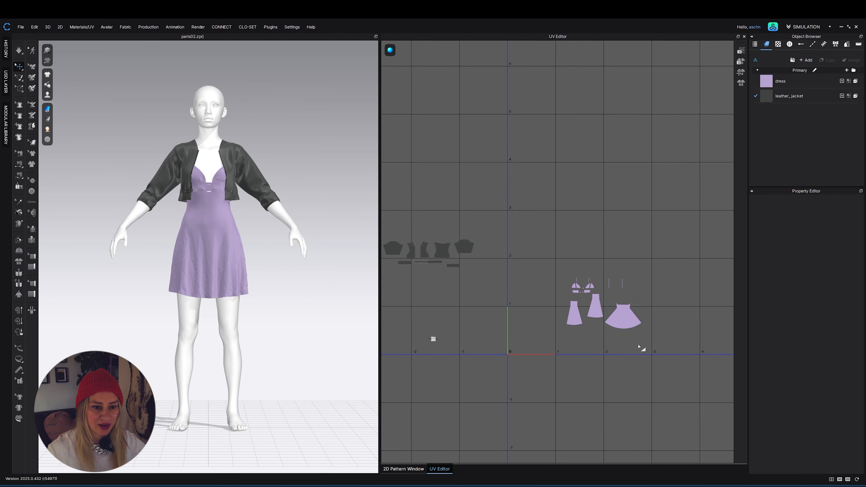
{"action": "scroll", "coordinate": [660, 348], "scroll_direction": "down", "scroll_amount": 3}
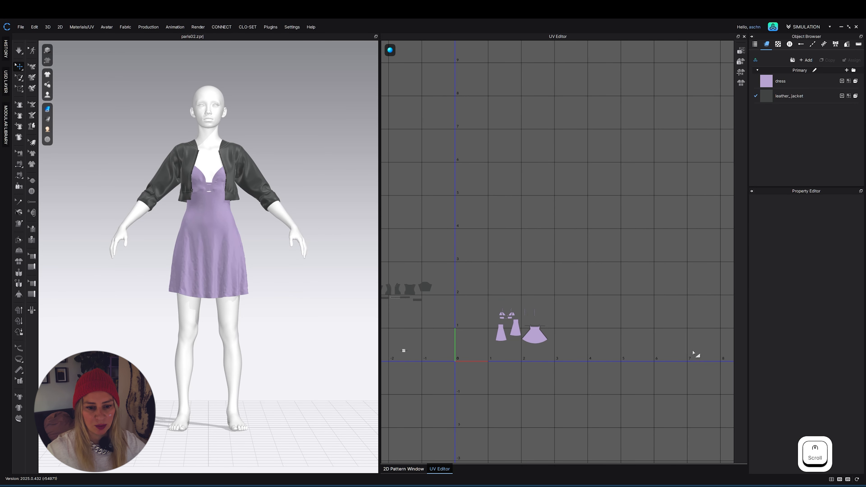
{"action": "left_click_drag", "start_coordinate": [485, 310], "coordinate": [560, 362]}
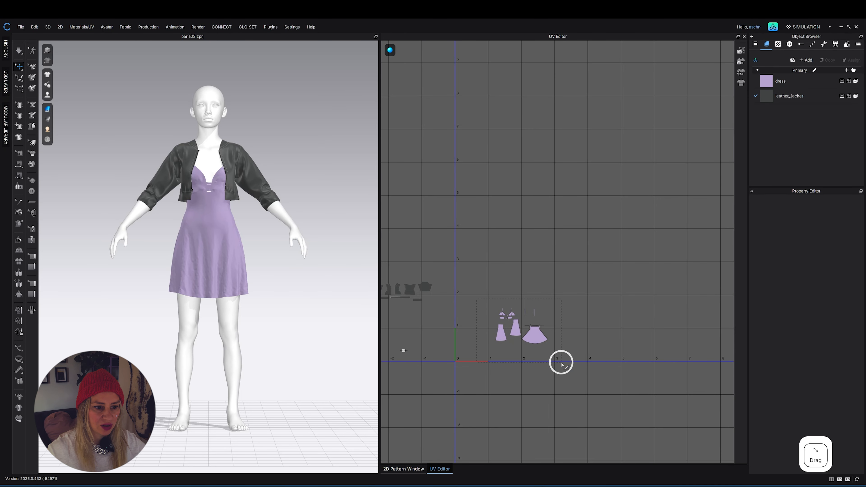
{"action": "left_click_drag", "start_coordinate": [537, 341], "coordinate": [532, 265]}
{"action": "left_click", "coordinate": [492, 319]}
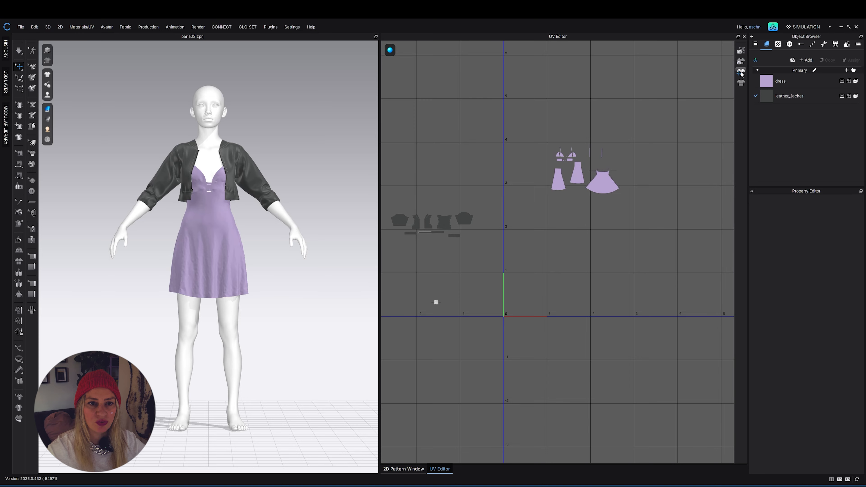
Pack all the dress UV pieces into the default 0 to 1 area and shift them one tile along positive U.
{"action": "left_click", "coordinate": [741, 84]}
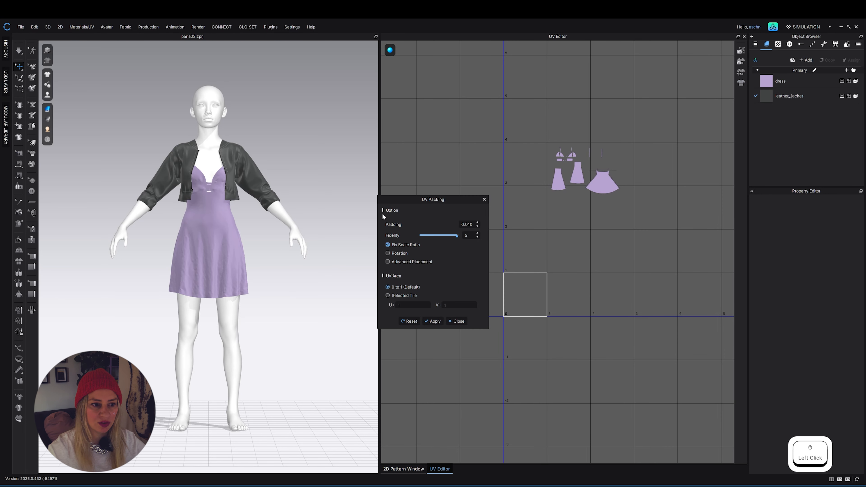
{"action": "left_click_drag", "start_coordinate": [443, 199], "coordinate": [395, 76]}
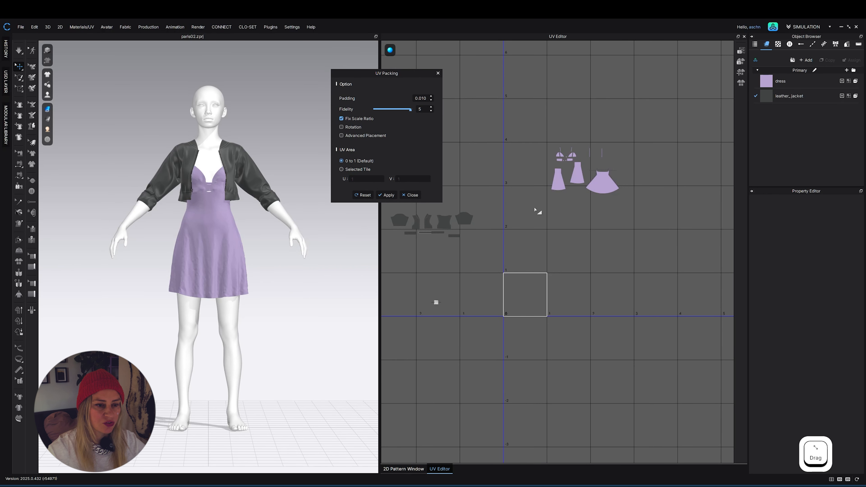
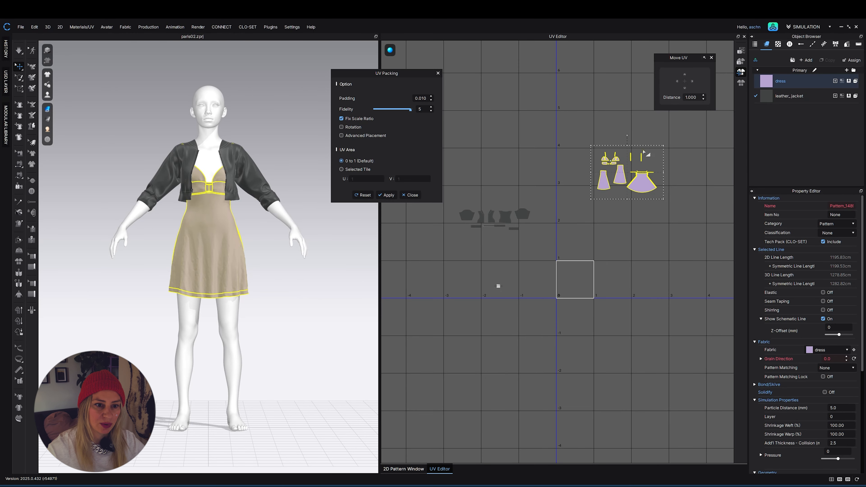
{"action": "left_click_drag", "start_coordinate": [579, 137], "coordinate": [680, 215]}
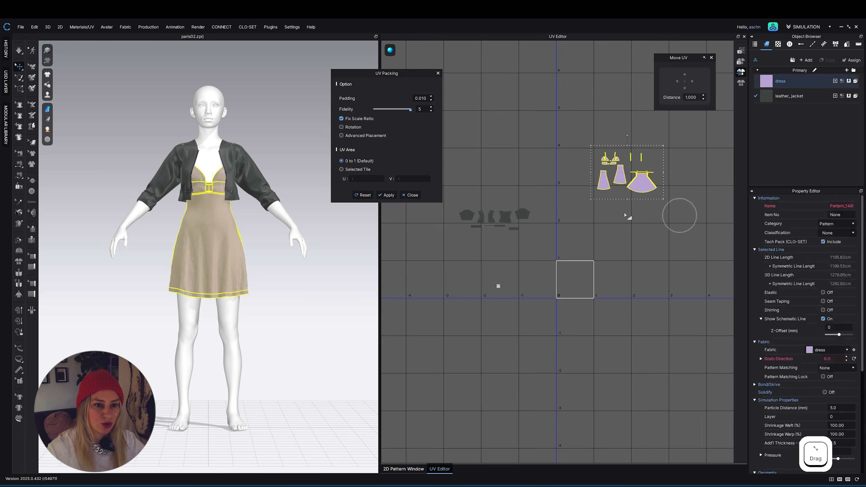
{"action": "left_click", "coordinate": [387, 194]}
{"action": "scroll", "coordinate": [576, 279], "scroll_direction": "up", "scroll_amount": 10}
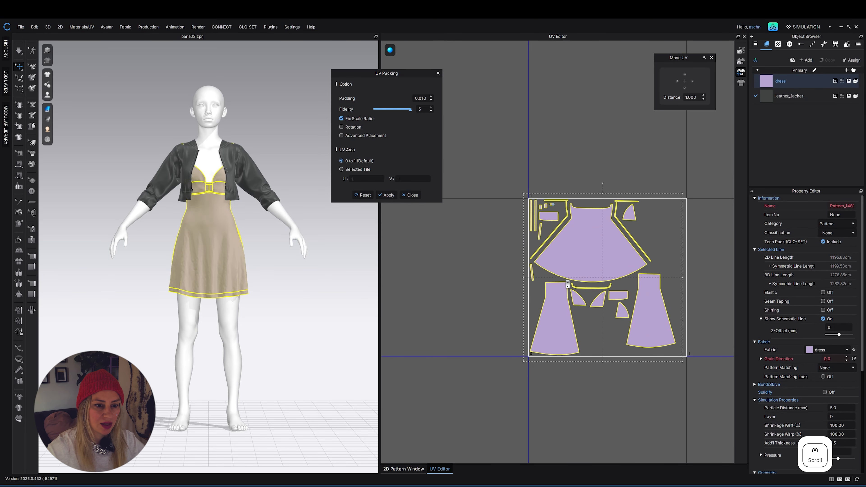
{"action": "scroll", "coordinate": [513, 194], "scroll_direction": "up", "scroll_amount": 3}
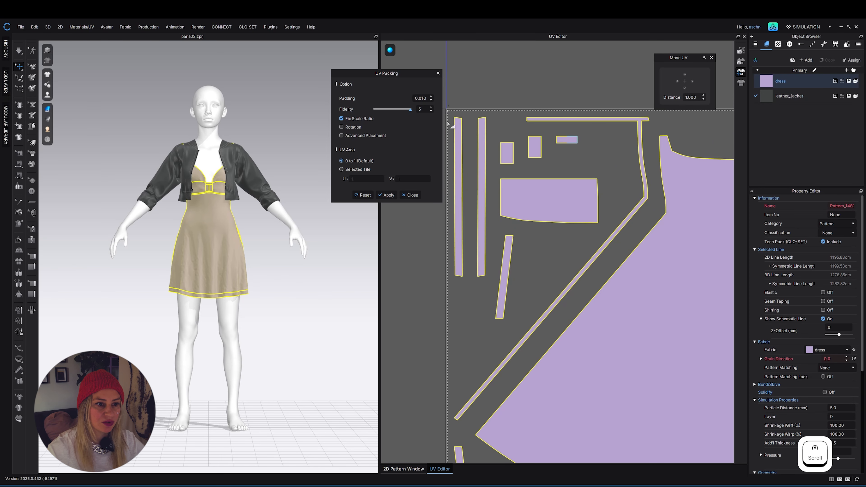
{"action": "middle_click", "coordinate": [518, 245]}
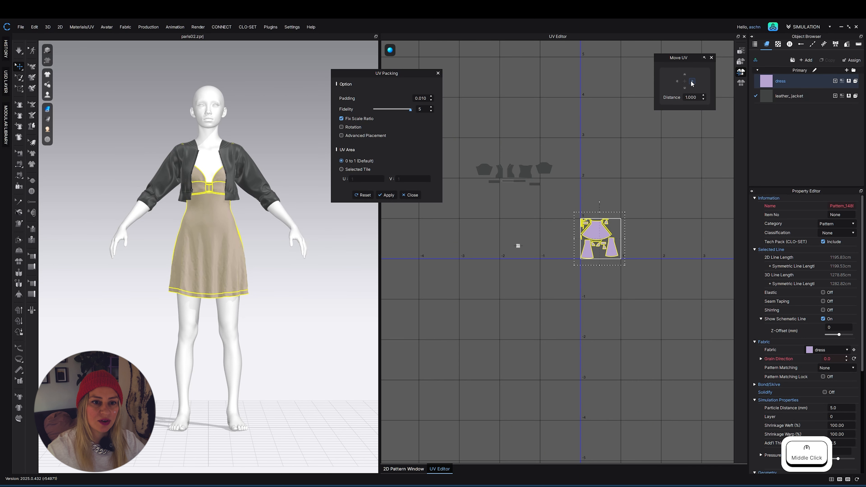
{"action": "left_click", "coordinate": [692, 82]}
{"action": "left_click", "coordinate": [610, 172]}
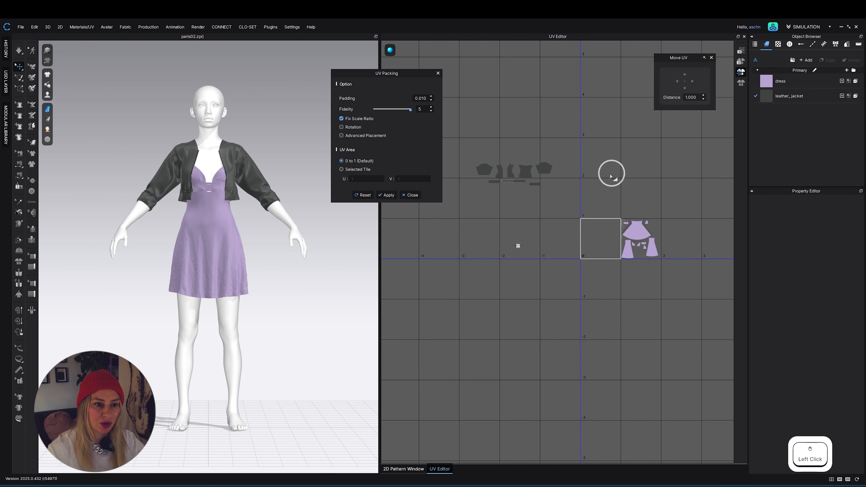
Pack all the leather jacket pattern pieces, without the zipper, into the 0 to 1 UV area.
{"action": "left_click_drag", "start_coordinate": [465, 154], "coordinate": [573, 215]}
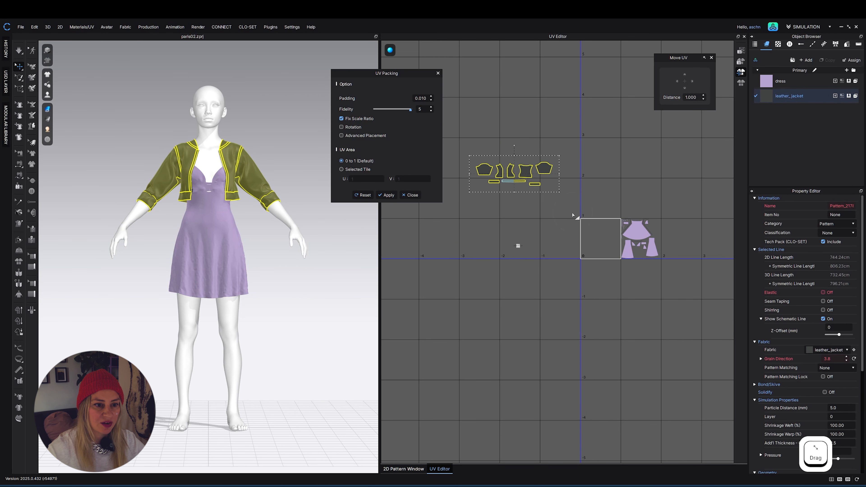
{"action": "left_click", "coordinate": [392, 197]}
{"action": "scroll", "coordinate": [506, 242], "scroll_direction": "up", "scroll_amount": 3}
{"action": "middle_click_drag", "start_coordinate": [507, 242], "coordinate": [417, 225]}
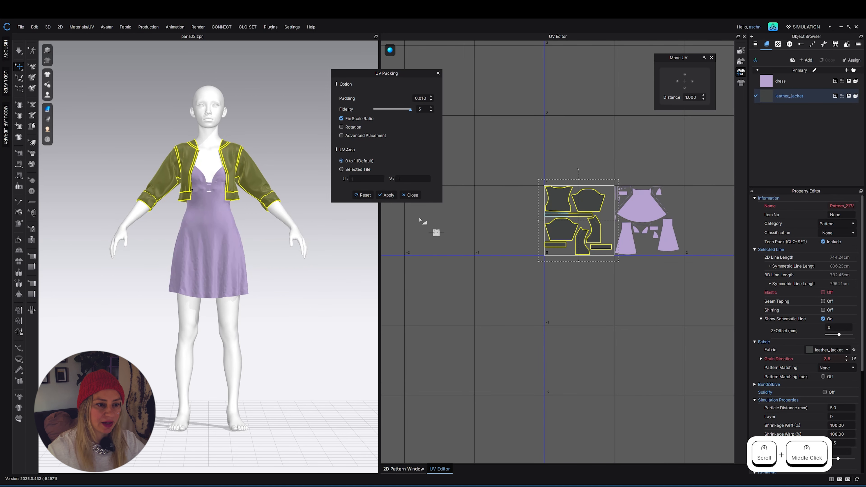
Pack the jacket zipper's UV pieces and shift them two tiles along positive U, beyond the dress tile.
{"action": "left_click_drag", "start_coordinate": [420, 220], "coordinate": [449, 257]}
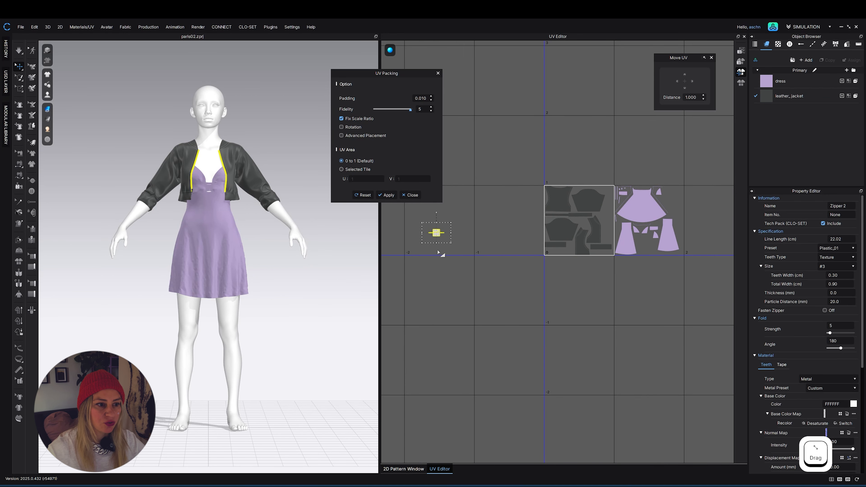
{"action": "left_click", "coordinate": [385, 196]}
{"action": "left_click", "coordinate": [692, 82]}
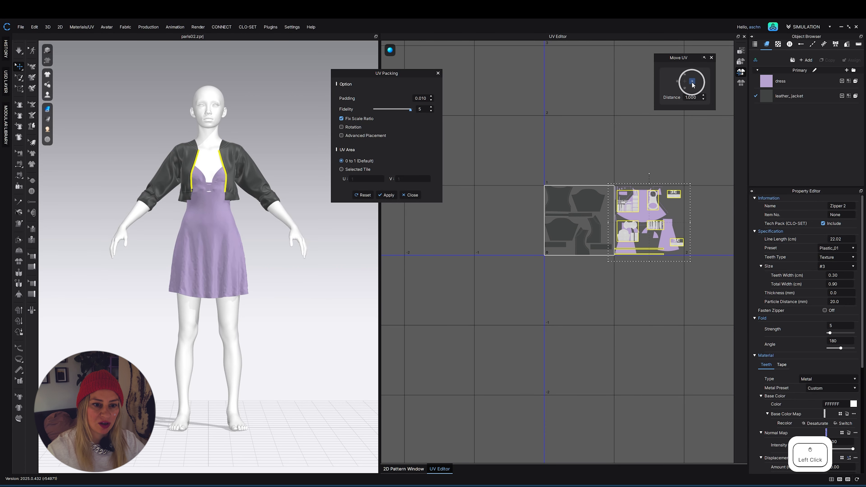
{"action": "left_click", "coordinate": [692, 82]}
{"action": "scroll", "coordinate": [657, 303], "scroll_direction": "up", "scroll_amount": 5}
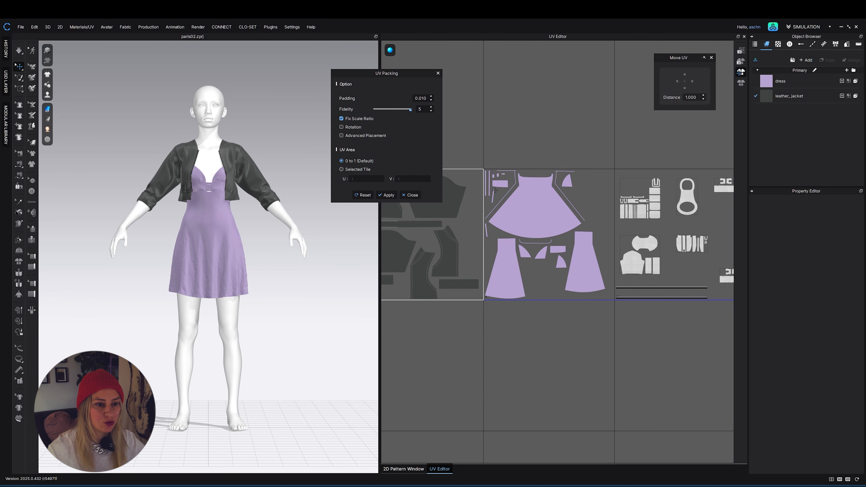
Select the narrow trim strips among the dress UVs and add a new fabric to the project.
{"action": "scroll", "coordinate": [505, 205], "scroll_direction": "up", "scroll_amount": 3}
{"action": "left_click", "coordinate": [502, 200]}
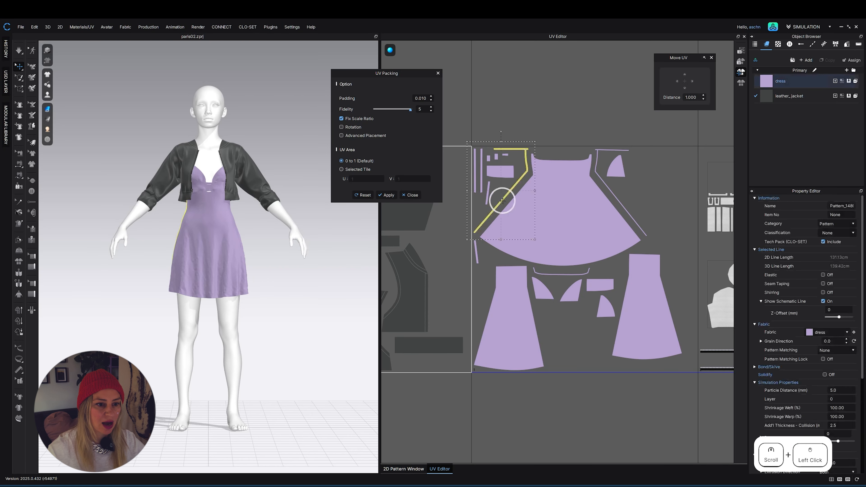
{"action": "left_click", "coordinate": [624, 206], "text": "shift"}
{"action": "left_click", "coordinate": [476, 258], "text": "shift"}
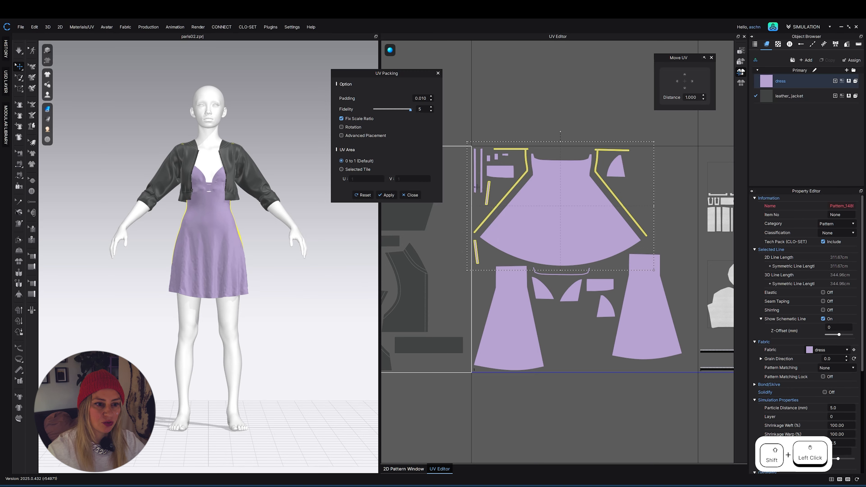
{"action": "left_click", "coordinate": [806, 60]}
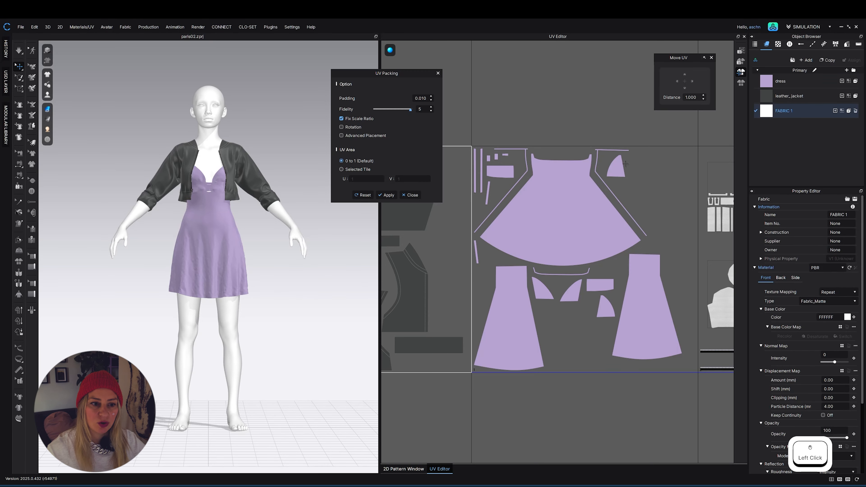
Assign FABRIC 1 to the dress's narrow strips: side trim, waist trim, long straps and short edge strips.
{"action": "left_click", "coordinate": [610, 189]}
{"action": "left_click", "coordinate": [563, 274], "text": "shift"}
{"action": "left_click", "coordinate": [476, 243], "text": "shift"}
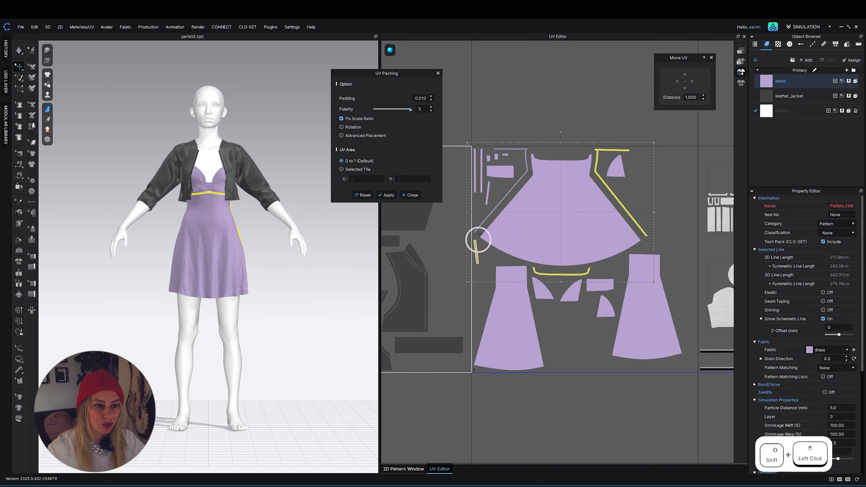
{"action": "left_click", "coordinate": [481, 181], "text": "shift"}
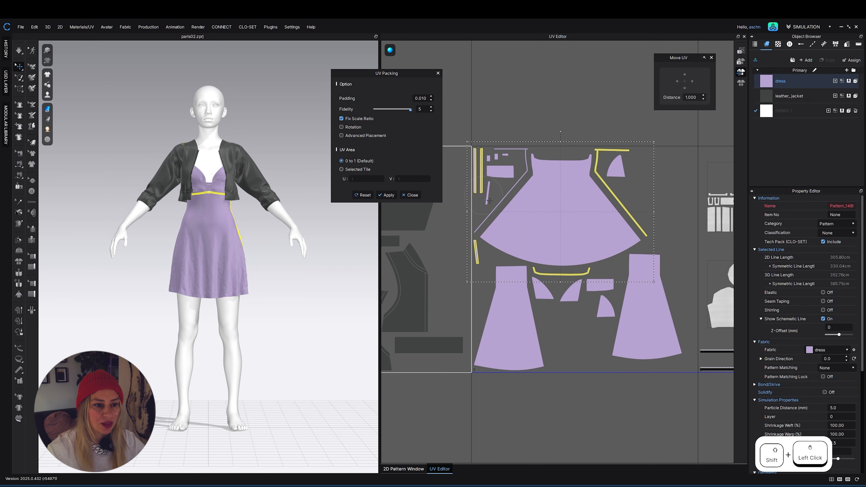
{"action": "left_click", "coordinate": [843, 113]}
{"action": "left_click", "coordinate": [671, 235]}
{"action": "scroll", "coordinate": [672, 235], "scroll_direction": "down", "scroll_amount": 3}
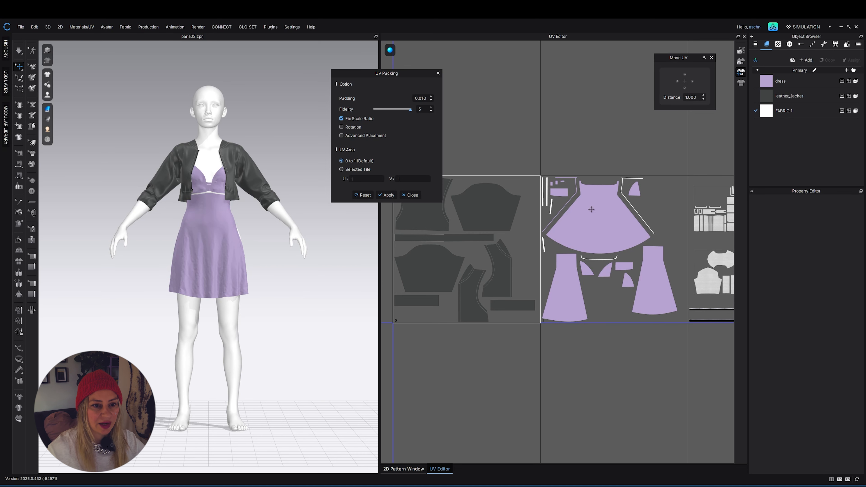
Undo the FABRIC 1 assignment on the dress's narrow strips.
{"action": "middle_click_drag", "start_coordinate": [715, 328], "coordinate": [623, 331]}
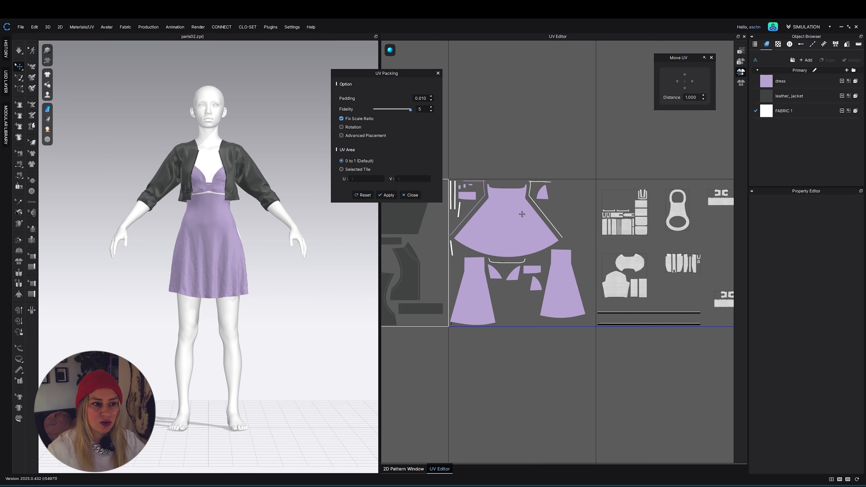
{"action": "scroll", "coordinate": [518, 260], "scroll_direction": "down", "scroll_amount": 5}
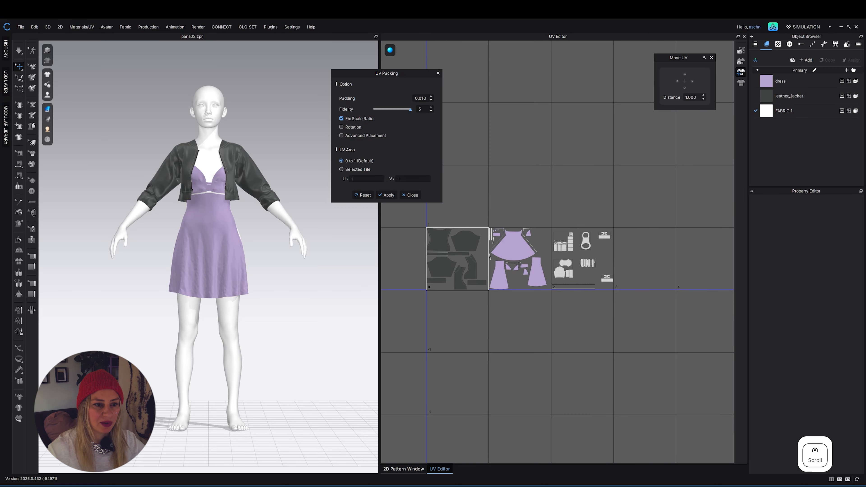
{"action": "scroll", "coordinate": [498, 245], "scroll_direction": "up", "scroll_amount": 5}
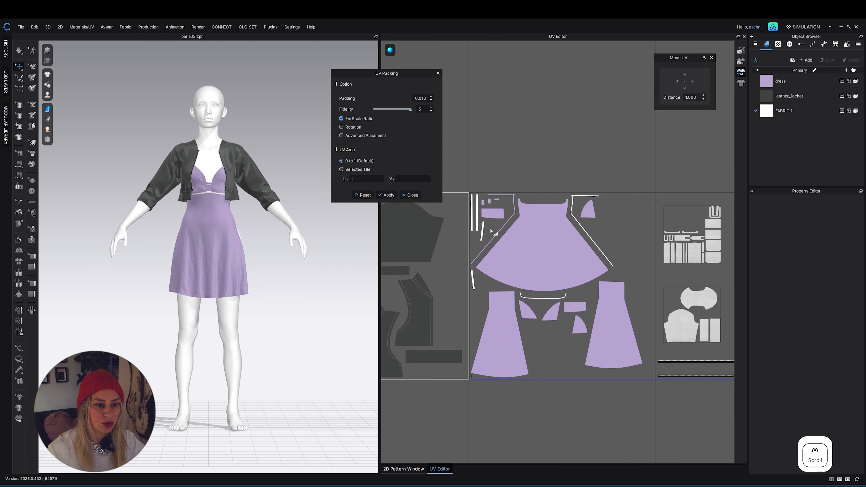
{"action": "left_click", "coordinate": [486, 234]}
{"action": "key", "text": "ctrl+z"}
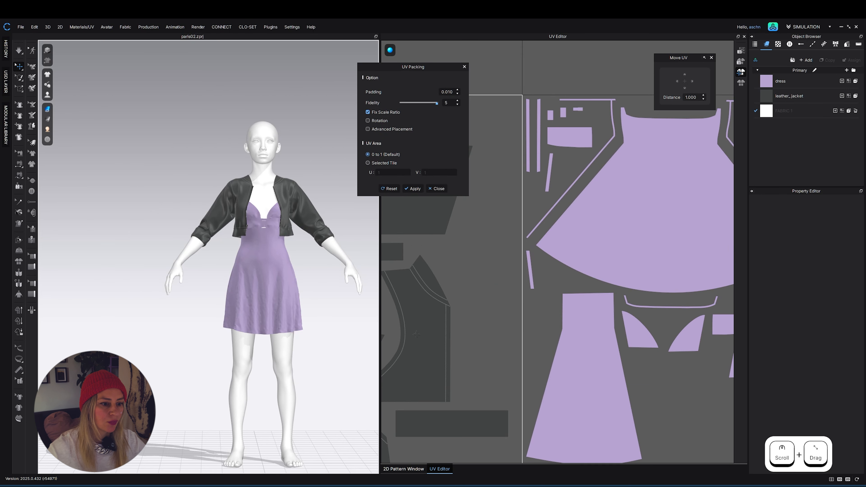
Select the jacket's waistband and both sleeve cuffs together on the avatar and show their Geometry properties.
{"action": "middle_click_drag", "start_coordinate": [417, 334], "coordinate": [560, 288]}
{"action": "scroll", "coordinate": [269, 267], "scroll_direction": "up", "scroll_amount": 1}
{"action": "scroll", "coordinate": [269, 265], "scroll_direction": "up", "scroll_amount": 2}
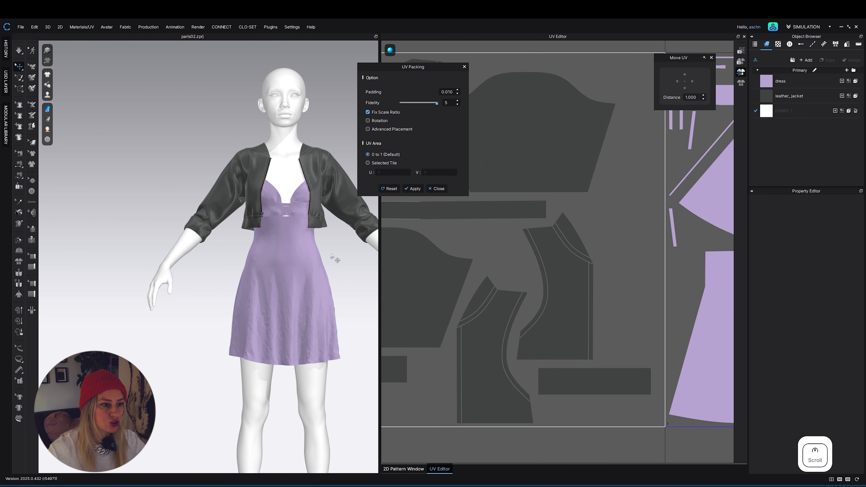
{"action": "right_click_drag", "start_coordinate": [331, 256], "coordinate": [289, 260]}
{"action": "middle_click_drag", "start_coordinate": [289, 260], "coordinate": [247, 265]}
{"action": "scroll", "coordinate": [247, 265], "scroll_direction": "up", "scroll_amount": 2}
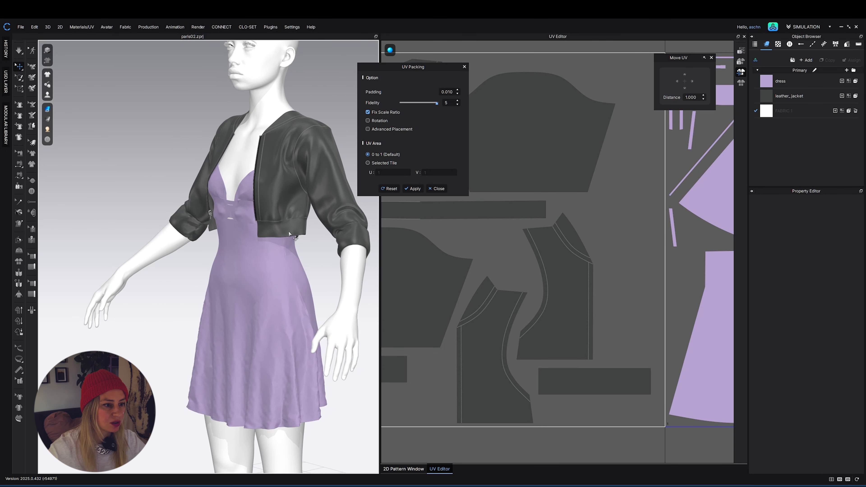
{"action": "left_click", "coordinate": [289, 231]}
{"action": "right_click_drag", "start_coordinate": [321, 277], "coordinate": [300, 267]}
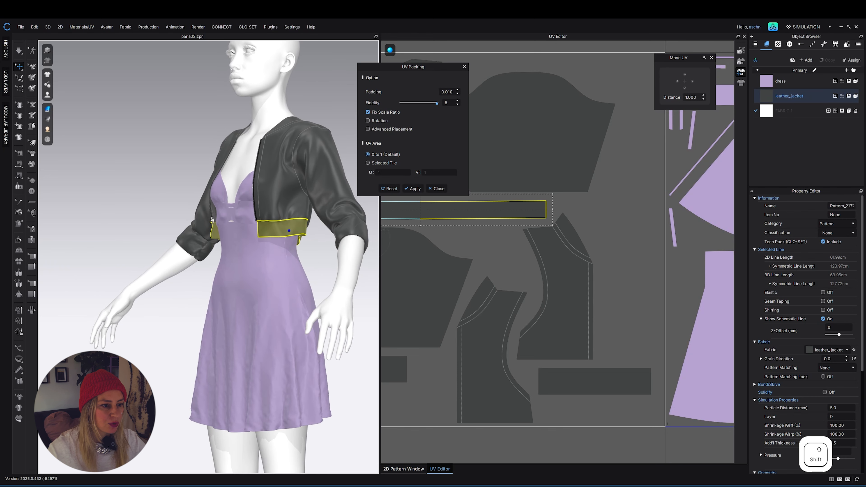
{"action": "left_click", "coordinate": [352, 234], "text": "shift"}
{"action": "left_click", "coordinate": [196, 247], "text": "shift"}
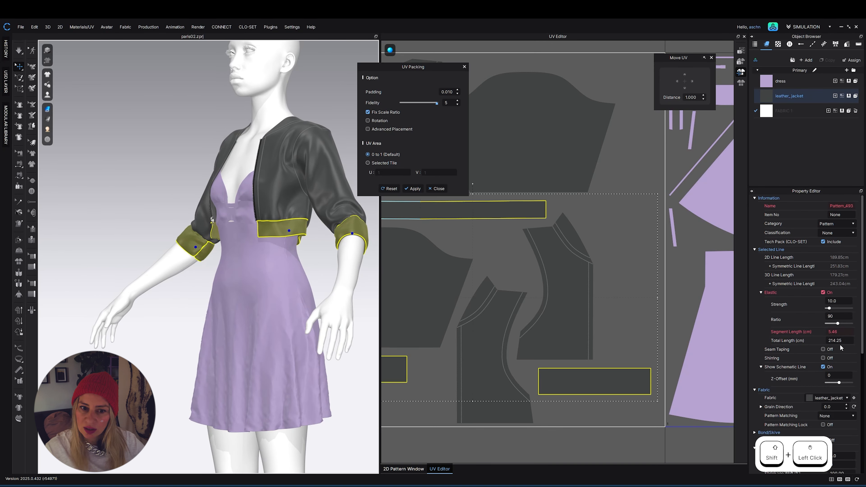
{"action": "scroll", "coordinate": [838, 370], "scroll_direction": "down", "scroll_amount": 1}
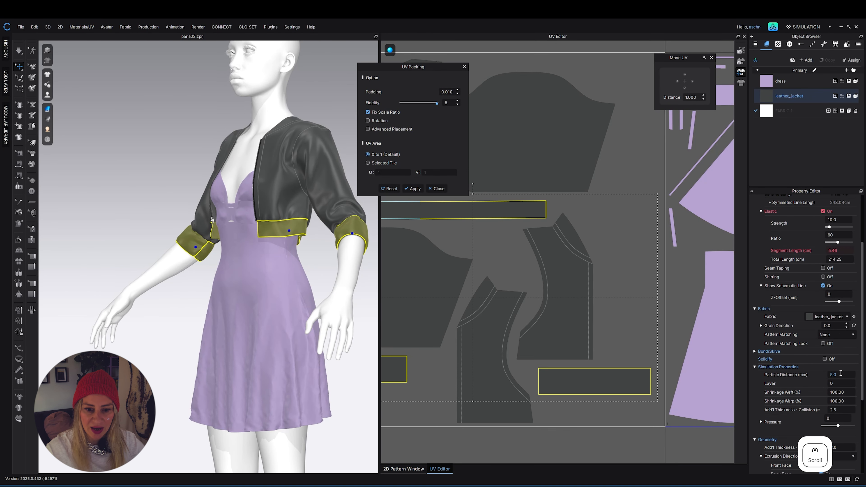
{"action": "scroll", "coordinate": [812, 371], "scroll_direction": "down", "scroll_amount": 3}
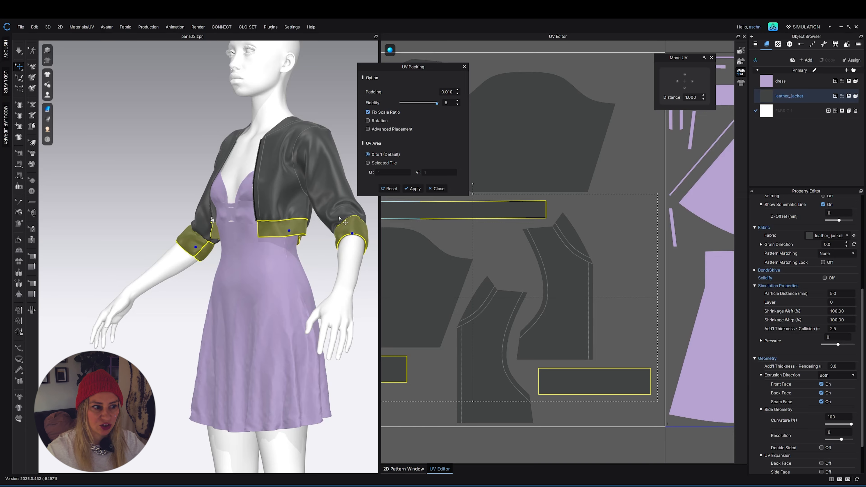
Set the extrusion direction of the jacket's waistband and cuffs to Forward after a close look at the cuff's thickness.
{"action": "scroll", "coordinate": [339, 218], "scroll_direction": "up", "scroll_amount": 5}
{"action": "right_click_drag", "start_coordinate": [274, 294], "coordinate": [296, 300]}
{"action": "middle_click_drag", "start_coordinate": [296, 300], "coordinate": [273, 305]}
{"action": "right_click_drag", "start_coordinate": [272, 305], "coordinate": [201, 253]}
{"action": "scroll", "coordinate": [201, 253], "scroll_direction": "down", "scroll_amount": 2}
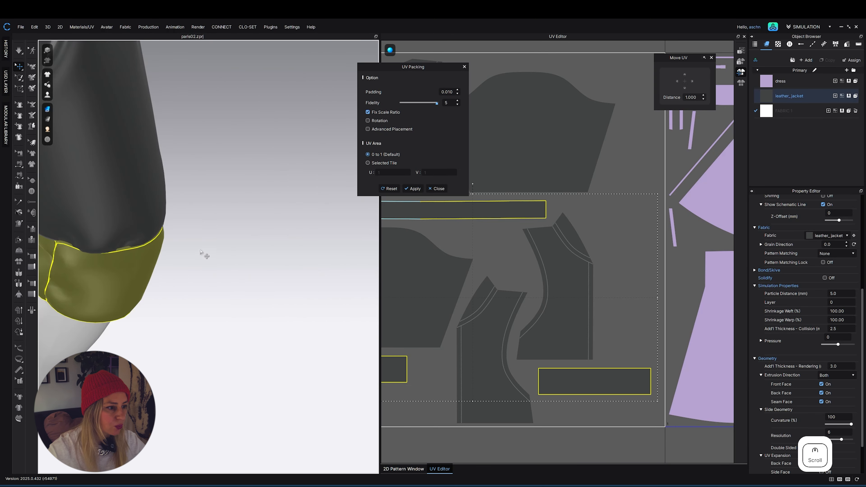
{"action": "scroll", "coordinate": [201, 252], "scroll_direction": "up", "scroll_amount": 3}
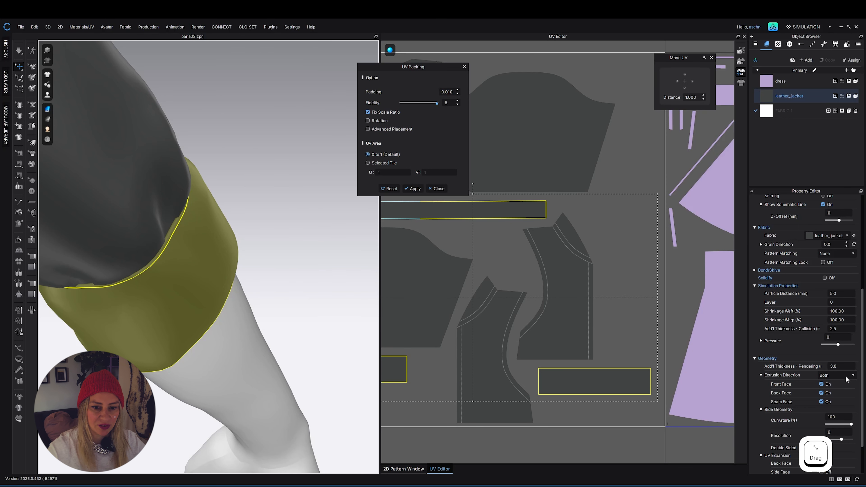
{"action": "left_click", "coordinate": [845, 376]}
{"action": "left_click", "coordinate": [843, 391]}
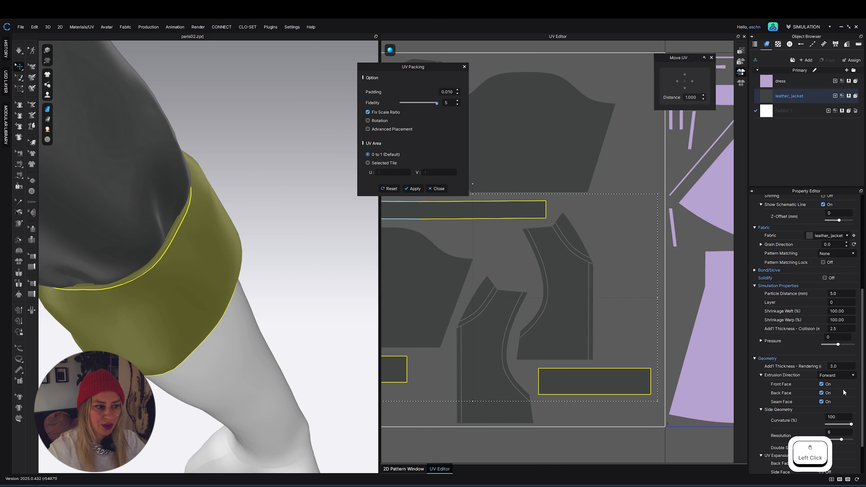
Set the extrusion direction of the jacket's waistband and cuffs to Backward and inspect the cuffs up close.
{"action": "left_click", "coordinate": [843, 376]}
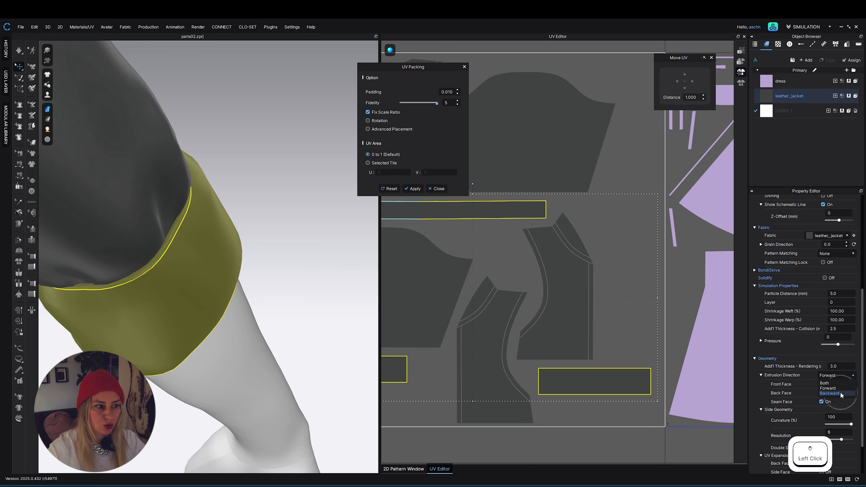
{"action": "left_click", "coordinate": [840, 395]}
{"action": "scroll", "coordinate": [126, 286], "scroll_direction": "down", "scroll_amount": 5}
{"action": "scroll", "coordinate": [125, 253], "scroll_direction": "up", "scroll_amount": 3}
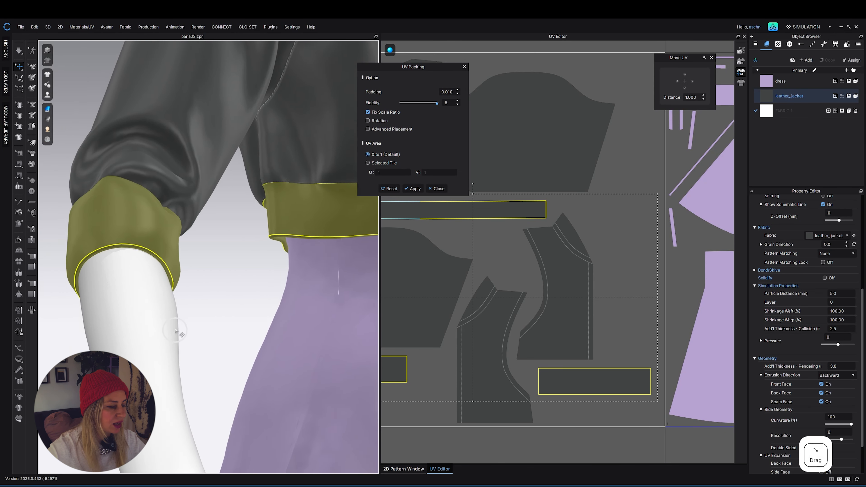
{"action": "right_click_drag", "start_coordinate": [126, 253], "coordinate": [205, 308]}
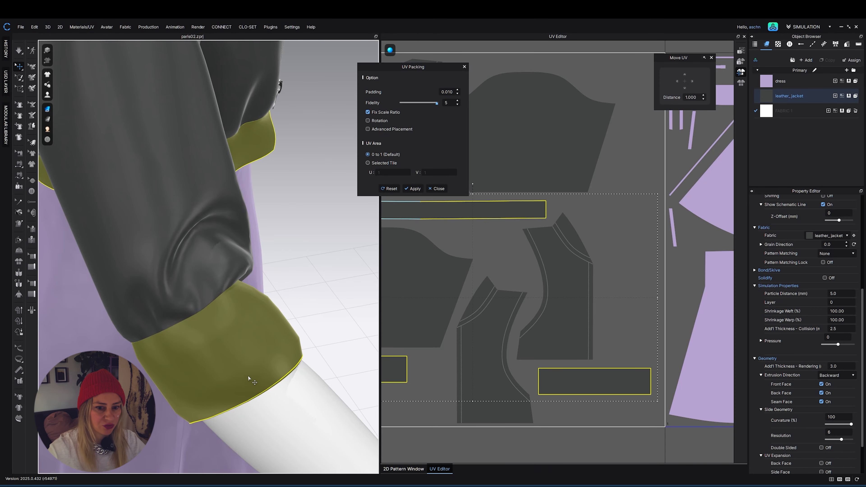
Turn off the back face in the Geometry properties of the jacket's waistband and cuffs.
{"action": "scroll", "coordinate": [781, 341], "scroll_direction": "down", "scroll_amount": 3}
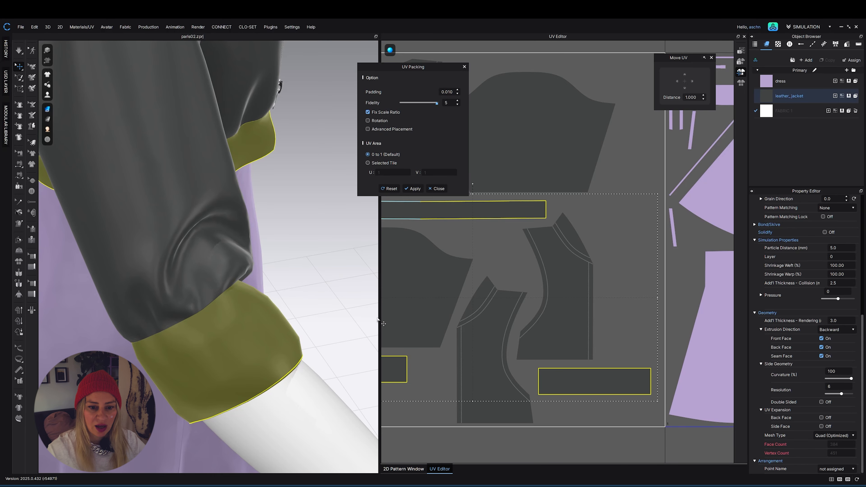
{"action": "scroll", "coordinate": [378, 320], "scroll_direction": "down", "scroll_amount": 3}
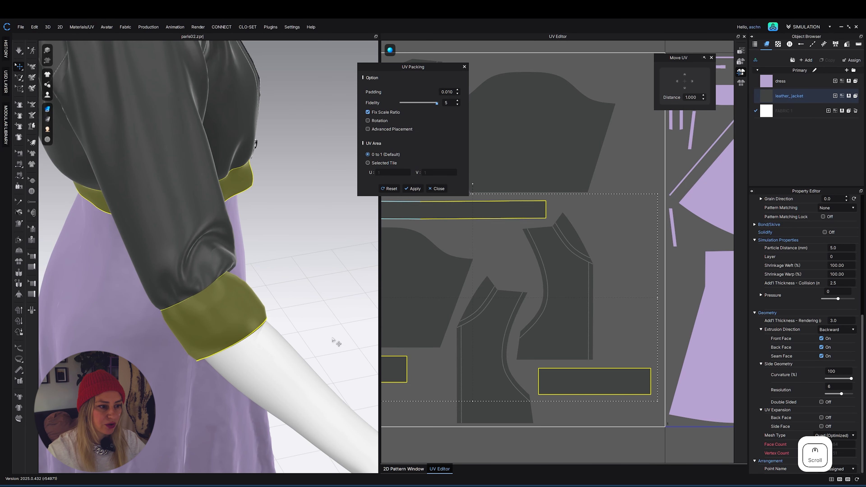
{"action": "left_click", "coordinate": [821, 348]}
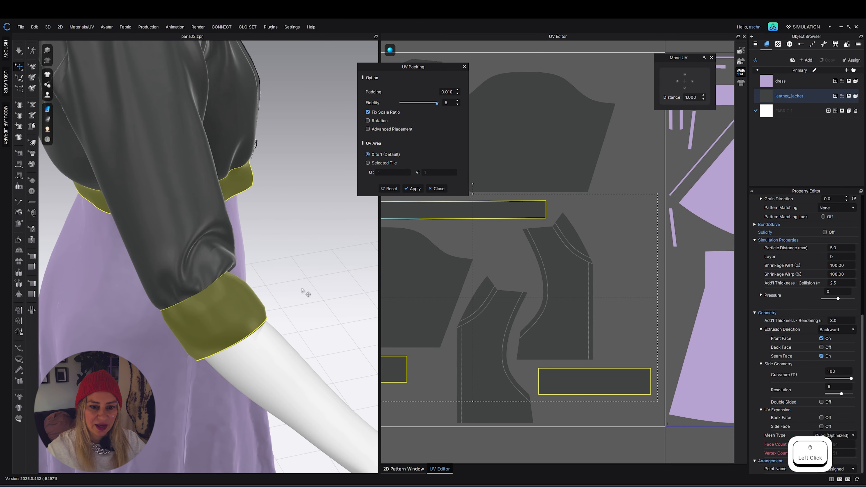
Hide the avatar and the dress so that only the jacket is displayed in the 3D view.
{"action": "right_click_drag", "start_coordinate": [303, 294], "coordinate": [260, 317]}
{"action": "middle_click_drag", "start_coordinate": [338, 312], "coordinate": [210, 265]}
{"action": "key", "text": "shift+a"}
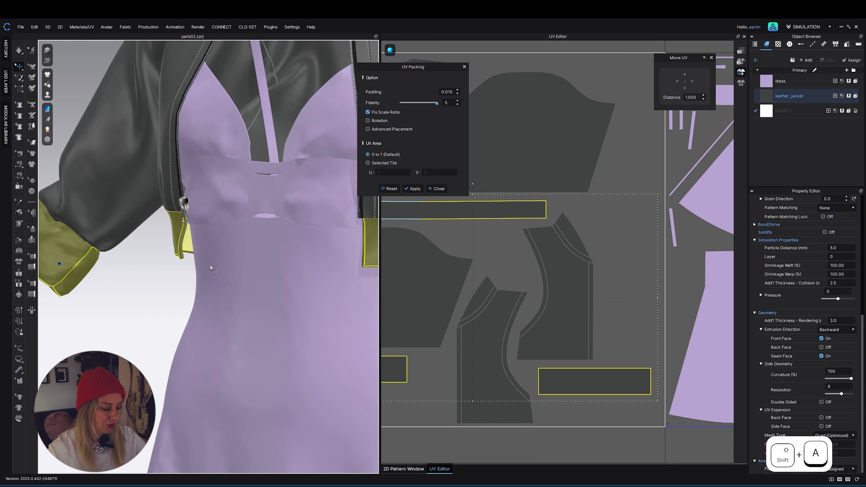
{"action": "key", "text": "shift+q"}
{"action": "right_click_drag", "start_coordinate": [171, 284], "coordinate": [153, 285]}
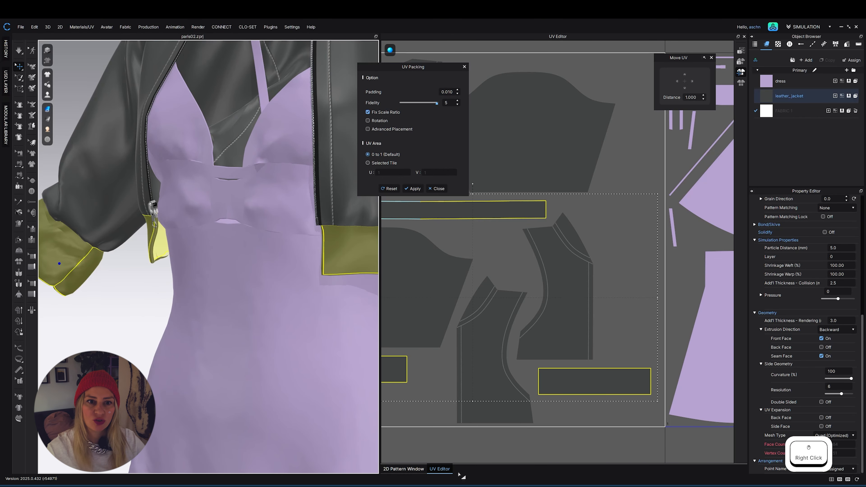
{"action": "left_click", "coordinate": [410, 469]}
{"action": "scroll", "coordinate": [601, 323], "scroll_direction": "down", "scroll_amount": 3}
{"action": "left_click_drag", "start_coordinate": [593, 304], "coordinate": [636, 358]}
{"action": "key", "text": "q"}
Turn the back face of the jacket's waistband and cuffs back on and check the inside of the waistband.
{"action": "right_click_drag", "start_coordinate": [251, 275], "coordinate": [351, 232]}
{"action": "scroll", "coordinate": [216, 269], "scroll_direction": "down", "scroll_amount": 3}
{"action": "left_click", "coordinate": [351, 232]}
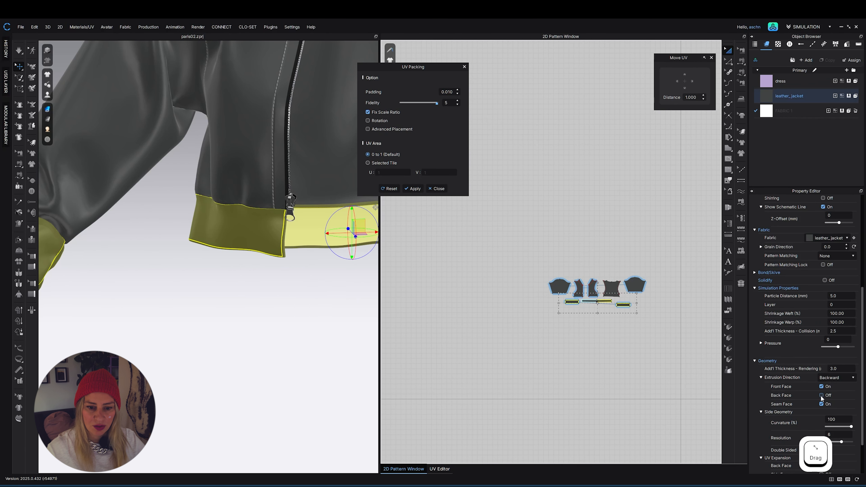
{"action": "left_click", "coordinate": [821, 396]}
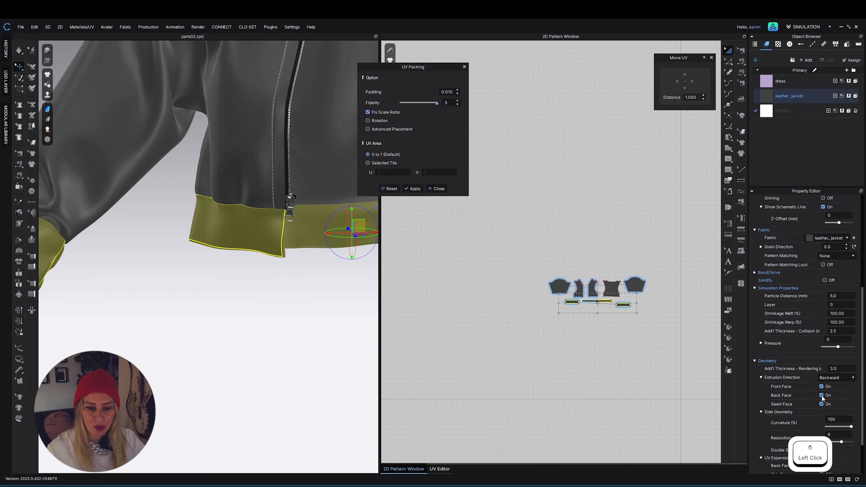
{"action": "scroll", "coordinate": [294, 294], "scroll_direction": "down", "scroll_amount": 5}
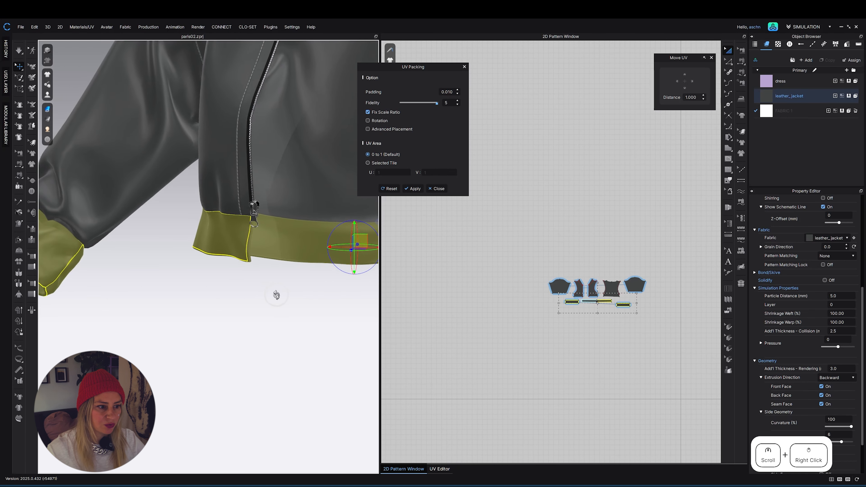
{"action": "scroll", "coordinate": [805, 412], "scroll_direction": "down", "scroll_amount": 3}
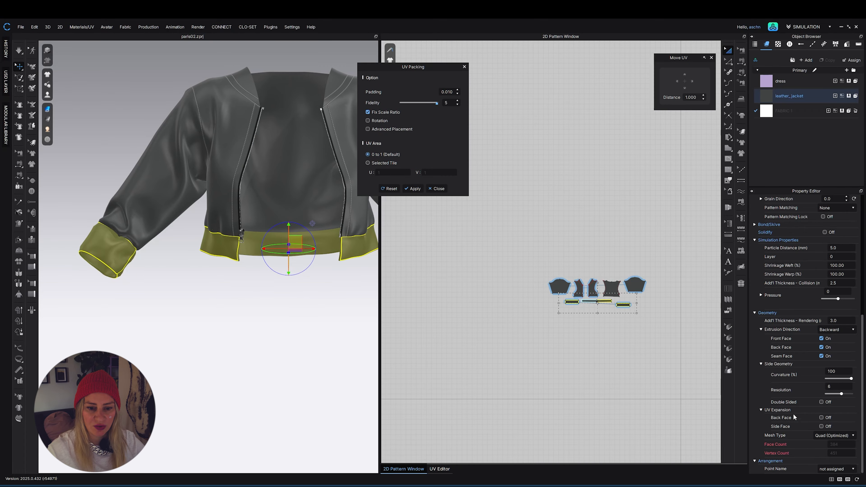
Select only the right-hand sleeve cuff's island in the UV Editor and inspect a cuff's opening edge up close on the garment.
{"action": "left_click", "coordinate": [439, 469]}
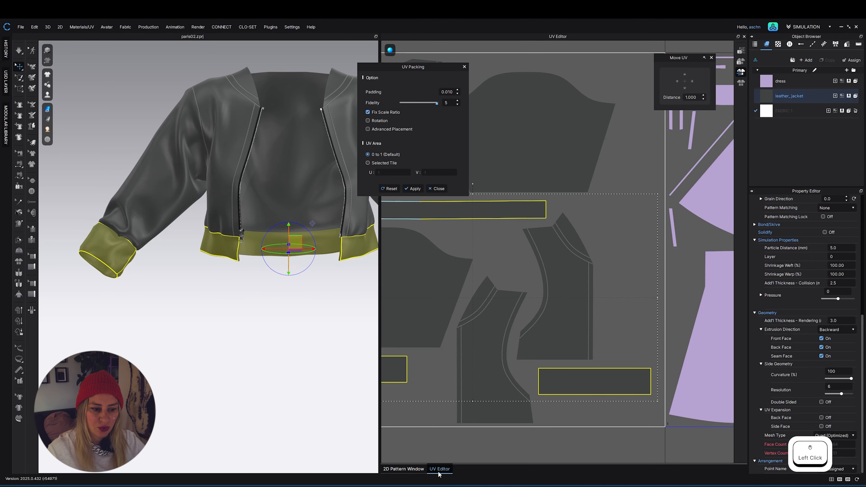
{"action": "scroll", "coordinate": [613, 363], "scroll_direction": "up", "scroll_amount": 6}
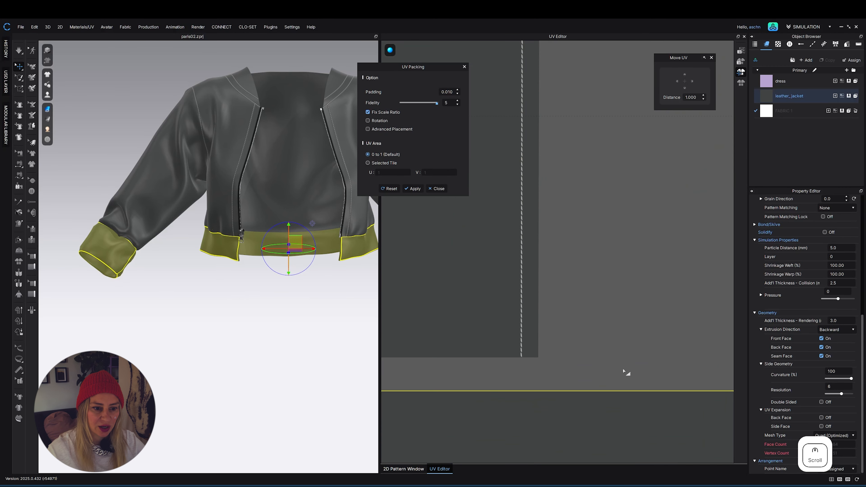
{"action": "scroll", "coordinate": [596, 321], "scroll_direction": "down", "scroll_amount": 3}
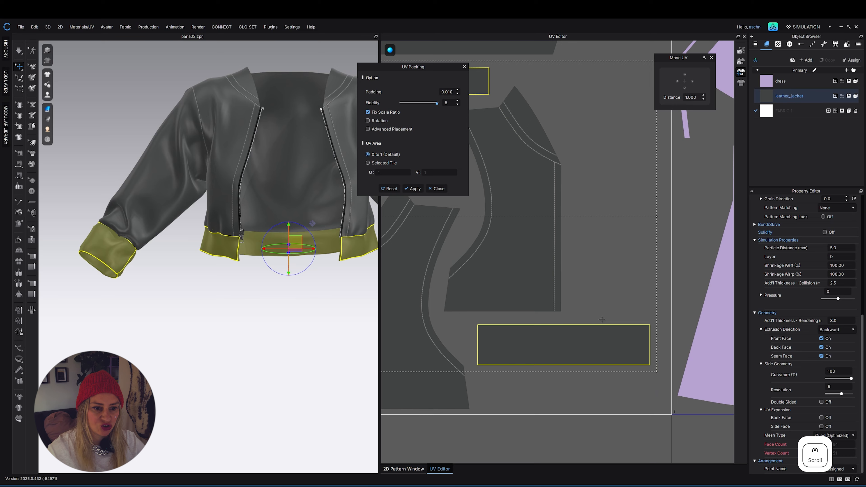
{"action": "left_click", "coordinate": [611, 342]}
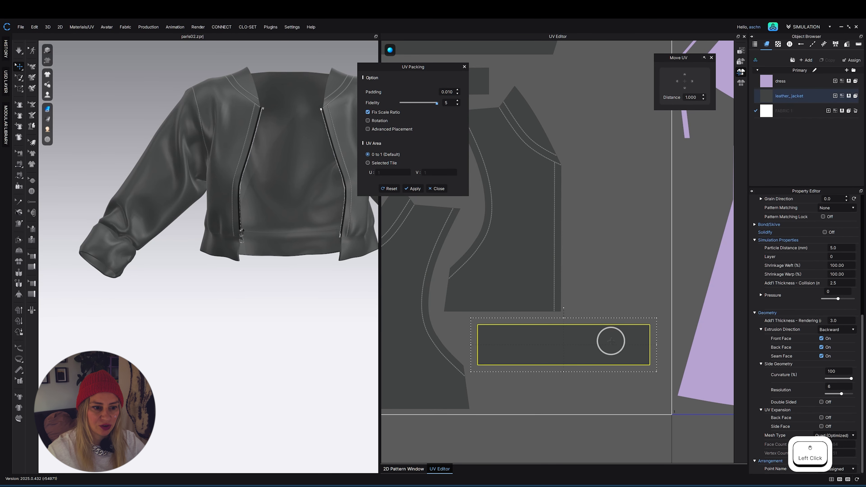
{"action": "scroll", "coordinate": [133, 287], "scroll_direction": "up", "scroll_amount": 3}
{"action": "right_click_drag", "start_coordinate": [188, 292], "coordinate": [252, 288]}
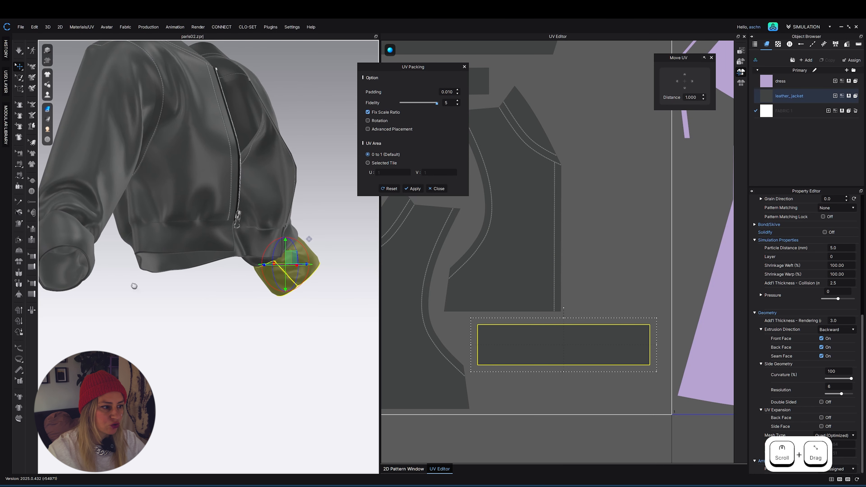
{"action": "right_click_drag", "start_coordinate": [133, 286], "coordinate": [266, 295]}
{"action": "scroll", "coordinate": [266, 295], "scroll_direction": "up", "scroll_amount": 3}
{"action": "scroll", "coordinate": [266, 292], "scroll_direction": "up", "scroll_amount": 5}
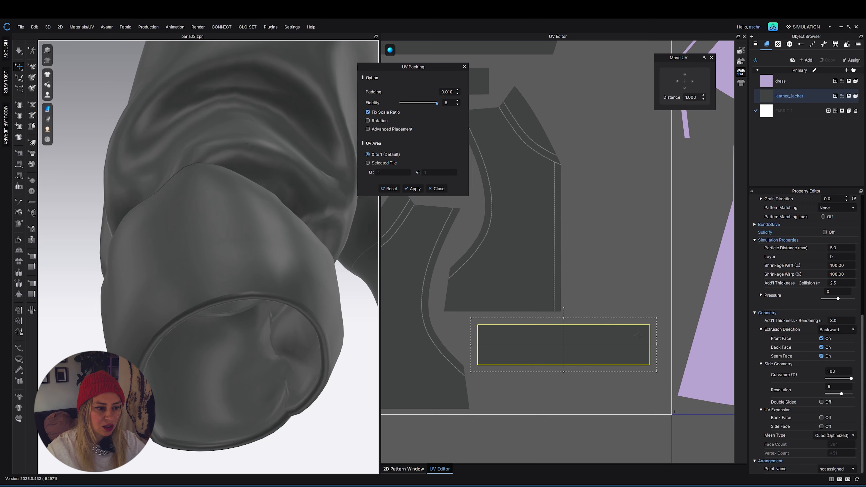
Enable side-face UV expansion for the selected cuff and inspect the border around its UV island.
{"action": "left_click", "coordinate": [821, 426]}
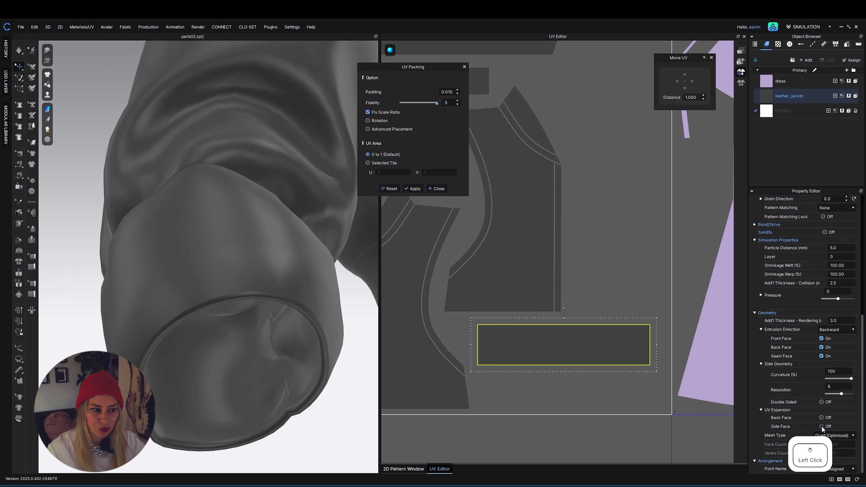
{"action": "scroll", "coordinate": [638, 344], "scroll_direction": "up", "scroll_amount": 5}
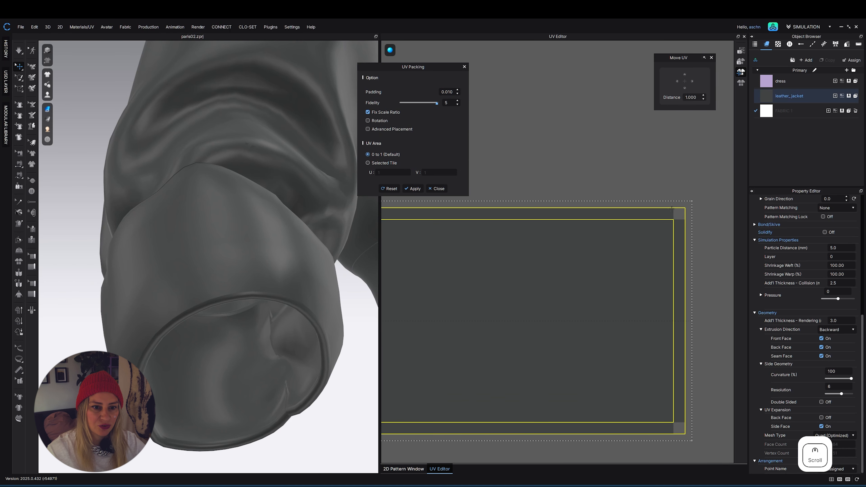
{"action": "scroll", "coordinate": [672, 219], "scroll_direction": "down", "scroll_amount": 3}
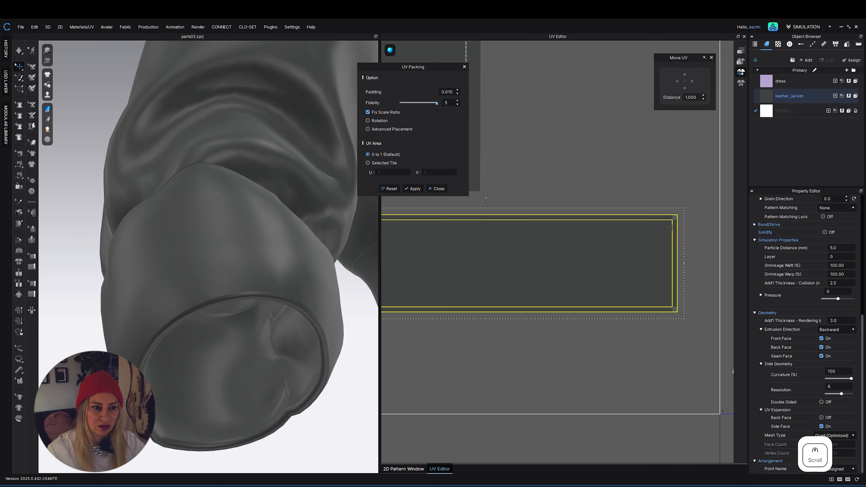
{"action": "scroll", "coordinate": [672, 213], "scroll_direction": "up", "scroll_amount": 2}
{"action": "scroll", "coordinate": [673, 211], "scroll_direction": "down", "scroll_amount": 2}
Enable side-face UV expansion for the waistband and the other sleeve cuff, and clear the selection.
{"action": "scroll", "coordinate": [673, 211], "scroll_direction": "down", "scroll_amount": 4}
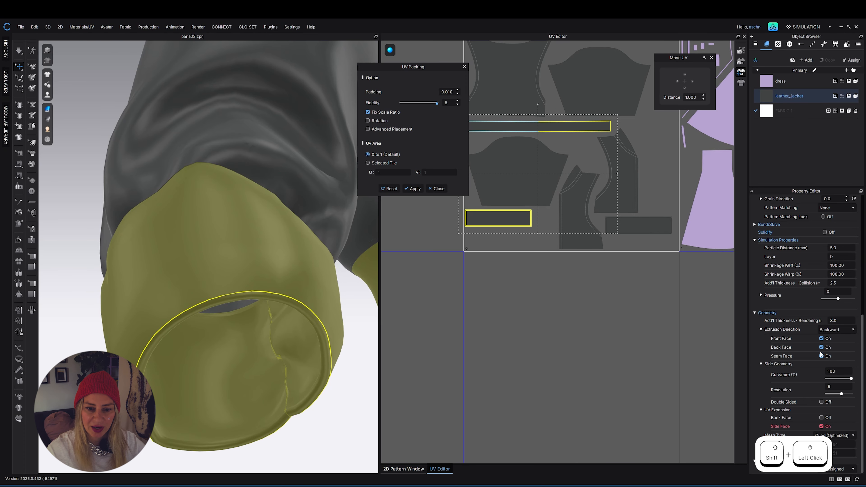
{"action": "left_click", "coordinate": [822, 428]}
{"action": "left_click", "coordinate": [823, 428]}
{"action": "left_click", "coordinate": [530, 350]}
{"action": "scroll", "coordinate": [527, 272], "scroll_direction": "down", "scroll_amount": 4}
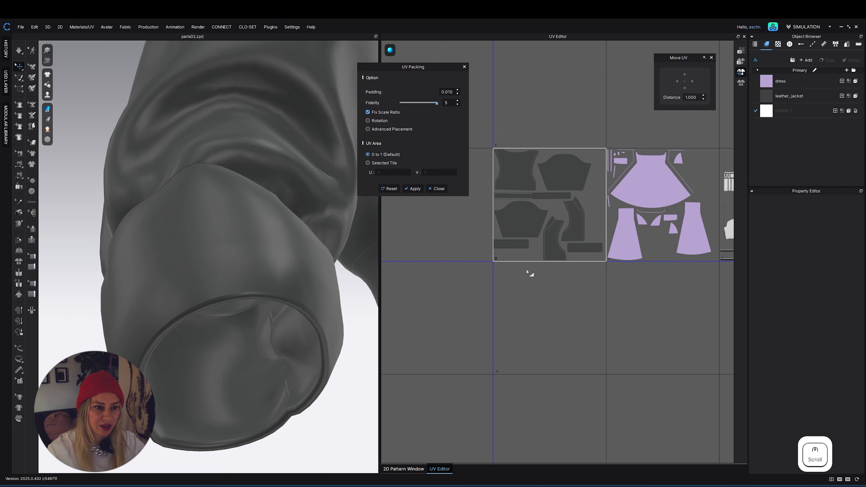
{"action": "scroll", "coordinate": [527, 272], "scroll_direction": "up", "scroll_amount": 10}
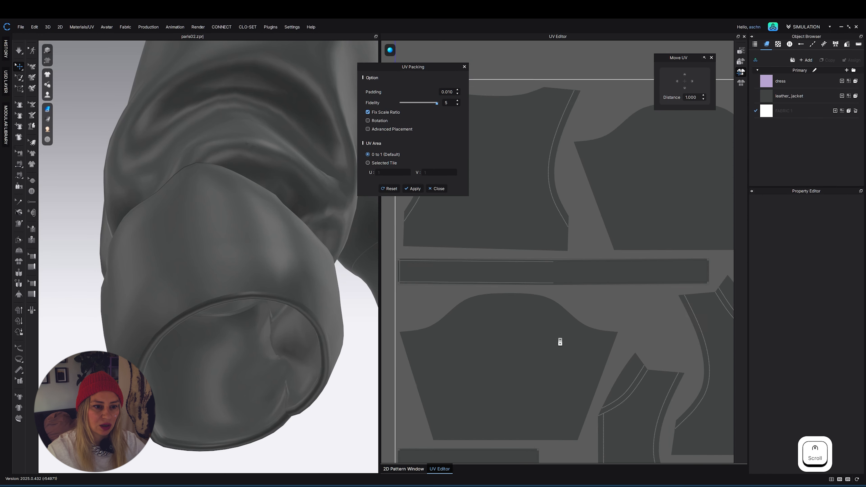
{"action": "scroll", "coordinate": [559, 342], "scroll_direction": "down", "scroll_amount": 3}
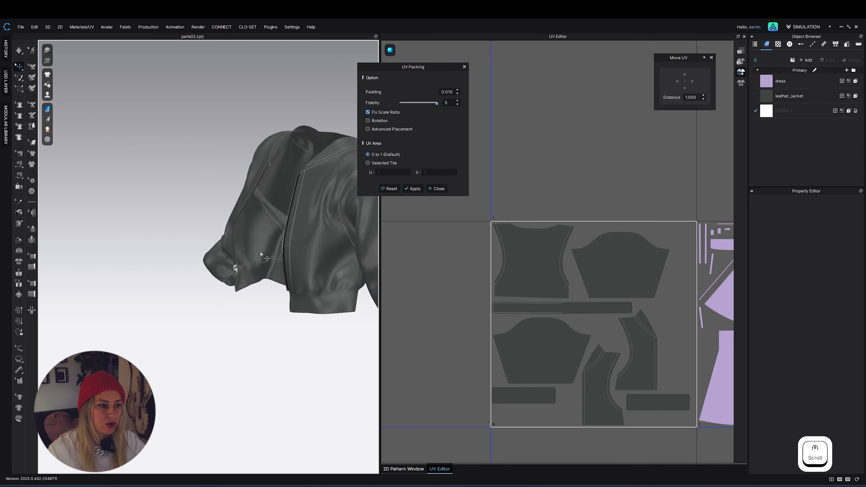
Select the jacket's two front panels and back panel together and enable side-face and back-face UV expansion for them.
{"action": "mouse_move", "coordinate": [260, 251]}
{"action": "right_mouse_down"}
{"action": "mouse_move", "coordinate": [274, 252]}
{"action": "mouse_move", "coordinate": [260, 244]}
{"action": "right_mouse_up"}
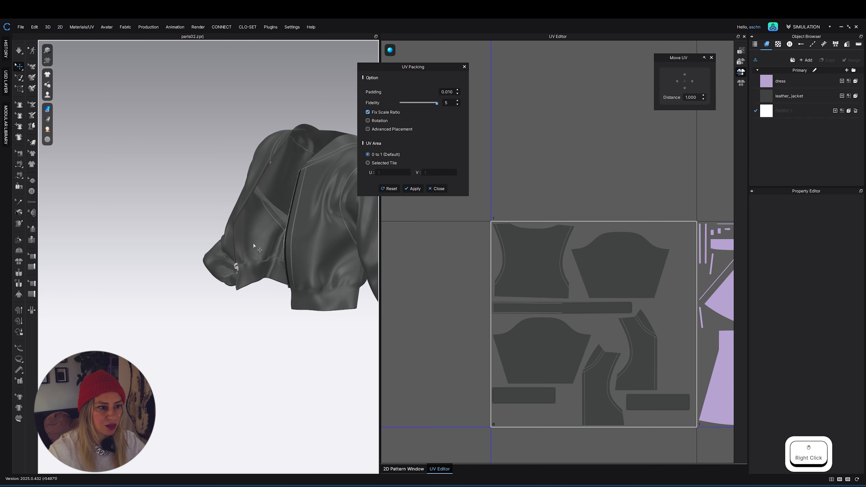
{"action": "scroll", "coordinate": [253, 243], "scroll_direction": "up", "scroll_amount": 2}
{"action": "left_click", "coordinate": [254, 243]}
{"action": "right_click_drag", "start_coordinate": [257, 315], "coordinate": [352, 321]}
{"action": "left_click", "coordinate": [323, 243], "text": "shift"}
{"action": "left_click", "coordinate": [339, 224], "text": "shift"}
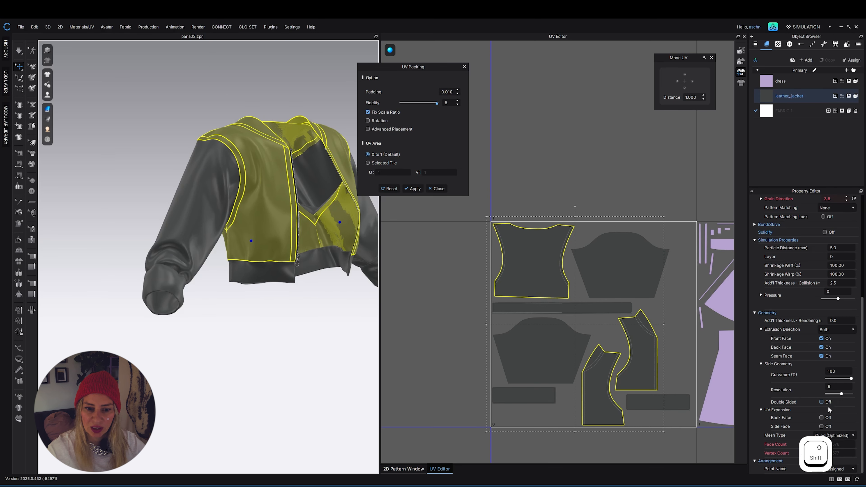
{"action": "left_click", "coordinate": [822, 425]}
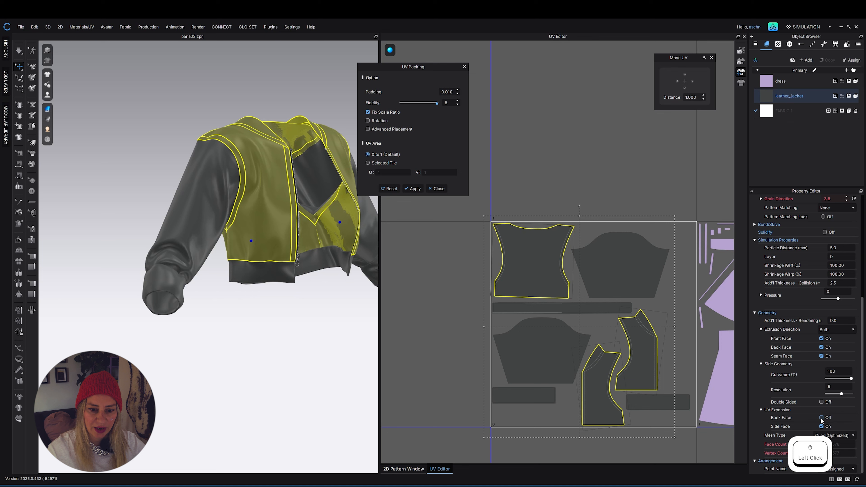
{"action": "left_click", "coordinate": [821, 418]}
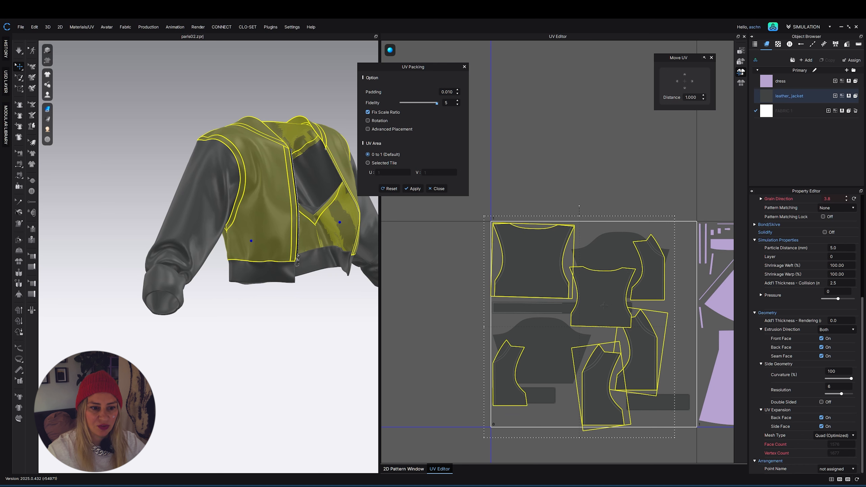
Select all of the jacket's UV islands in its tile, pack them into the 0 to 1 area and inspect the layout.
{"action": "scroll", "coordinate": [600, 328], "scroll_direction": "down", "scroll_amount": 2}
{"action": "scroll", "coordinate": [600, 328], "scroll_direction": "up", "scroll_amount": 2}
{"action": "scroll", "coordinate": [601, 328], "scroll_direction": "down", "scroll_amount": 1}
{"action": "left_click_drag", "start_coordinate": [488, 221], "coordinate": [683, 433]}
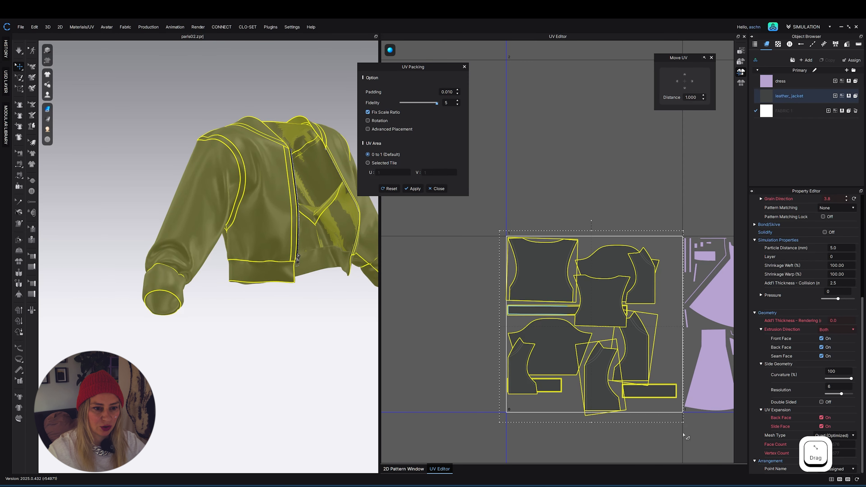
{"action": "left_click", "coordinate": [411, 190]}
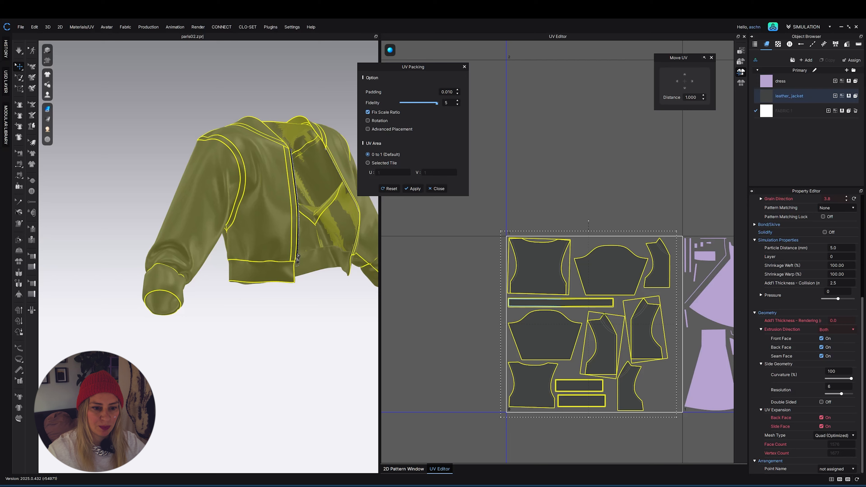
{"action": "scroll", "coordinate": [632, 346], "scroll_direction": "up", "scroll_amount": 5}
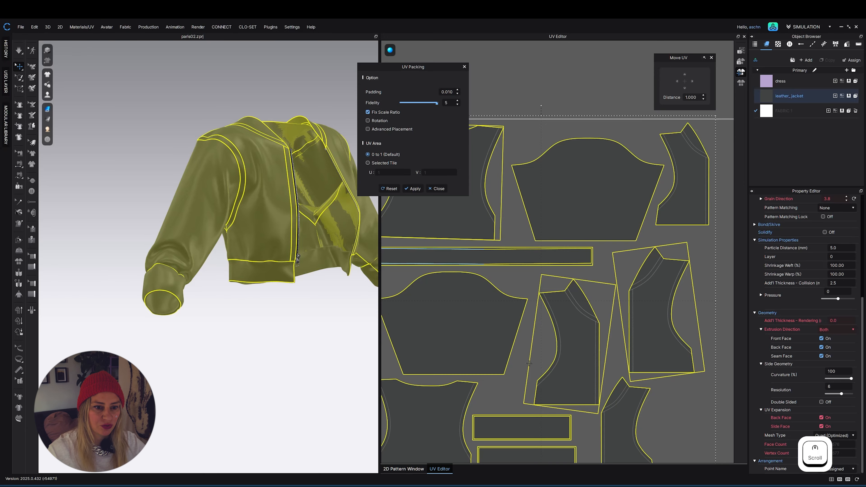
Disable side-face UV expansion for all jacket pieces and pack their UVs again.
{"action": "left_click", "coordinate": [822, 425]}
{"action": "left_click", "coordinate": [822, 425]}
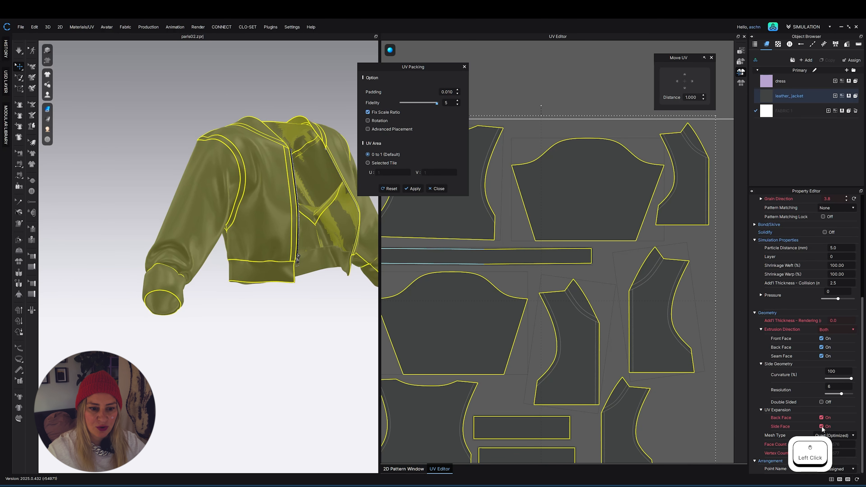
{"action": "left_click", "coordinate": [821, 426]}
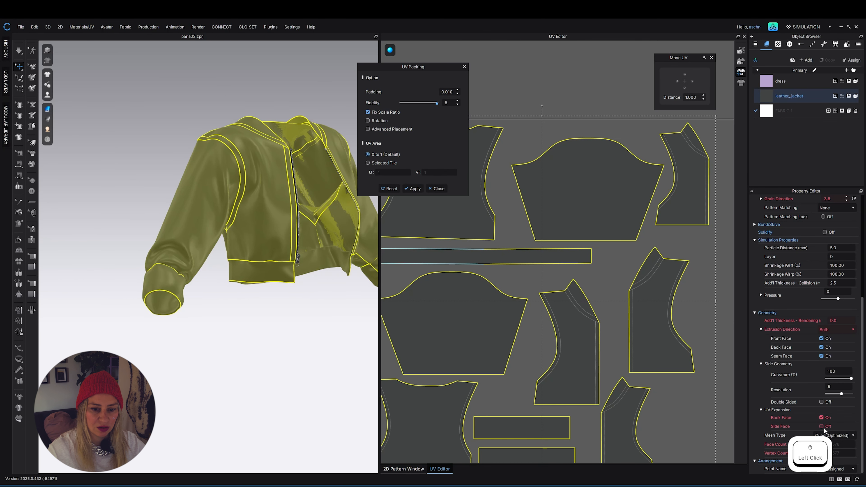
{"action": "left_click", "coordinate": [413, 188]}
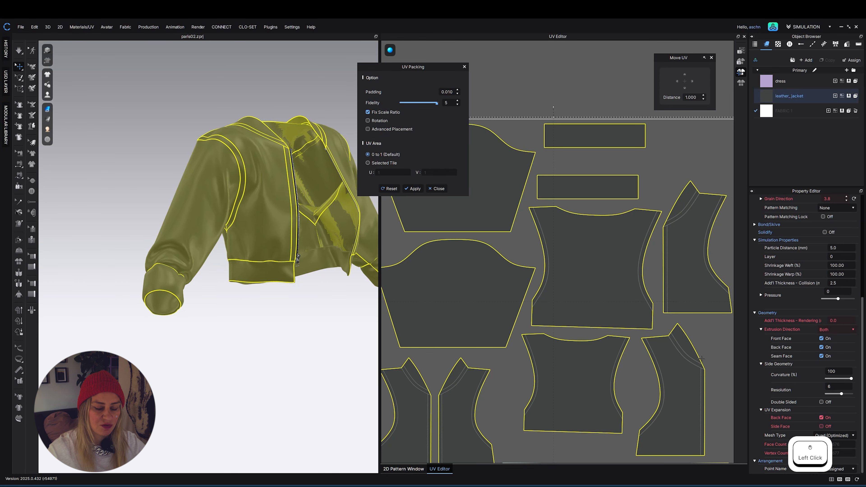
Enable side-face UV expansion again for all jacket pieces and inspect the borders around the packed islands.
{"action": "left_click", "coordinate": [818, 426]}
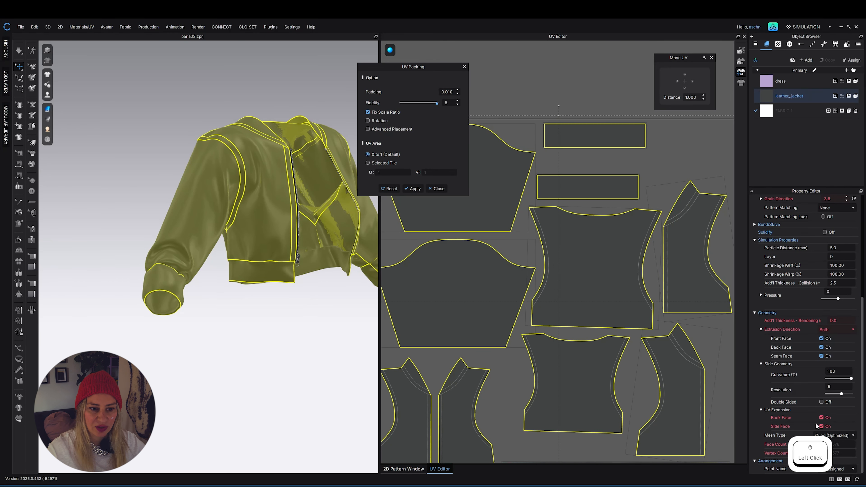
{"action": "scroll", "coordinate": [544, 361], "scroll_direction": "down", "scroll_amount": 3}
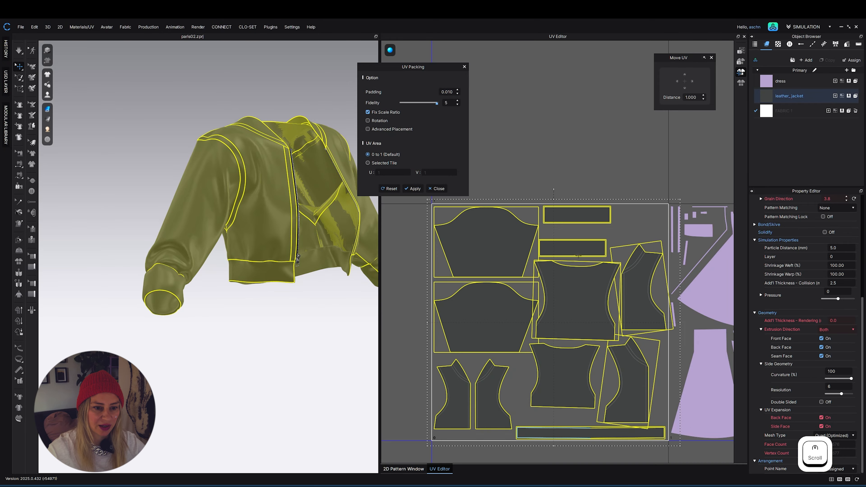
{"action": "scroll", "coordinate": [539, 244], "scroll_direction": "up", "scroll_amount": 3}
{"action": "middle_click_drag", "start_coordinate": [539, 244], "coordinate": [539, 336]}
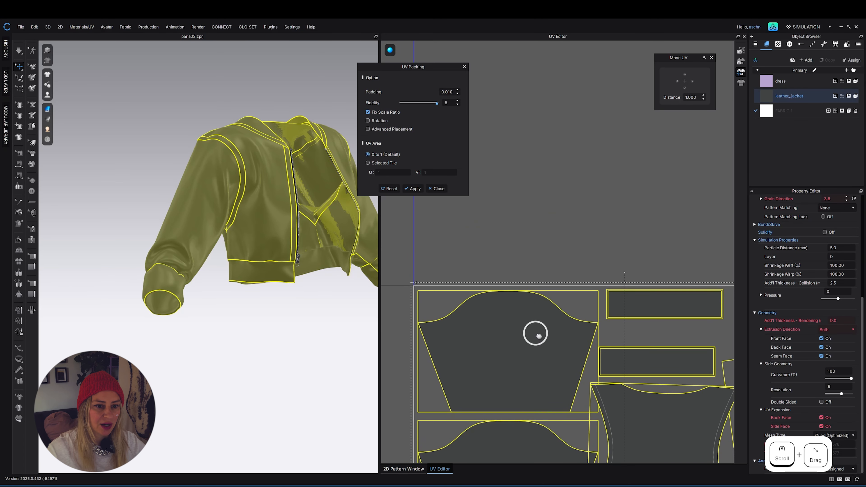
Examine the spacing and overlapping borders of the packed jacket islands throughout the first UV tile.
{"action": "middle_click_drag", "start_coordinate": [539, 336], "coordinate": [539, 338]}
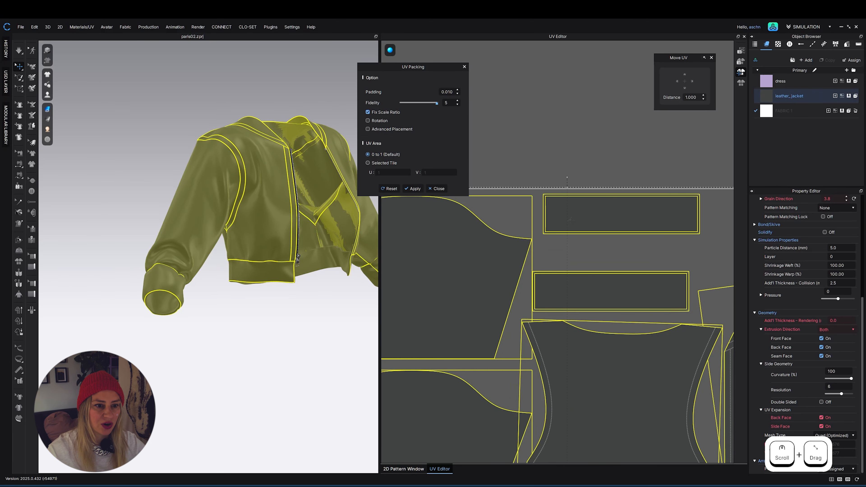
{"action": "scroll", "coordinate": [571, 283], "scroll_direction": "up", "scroll_amount": 3}
{"action": "scroll", "coordinate": [571, 282], "scroll_direction": "down", "scroll_amount": 2}
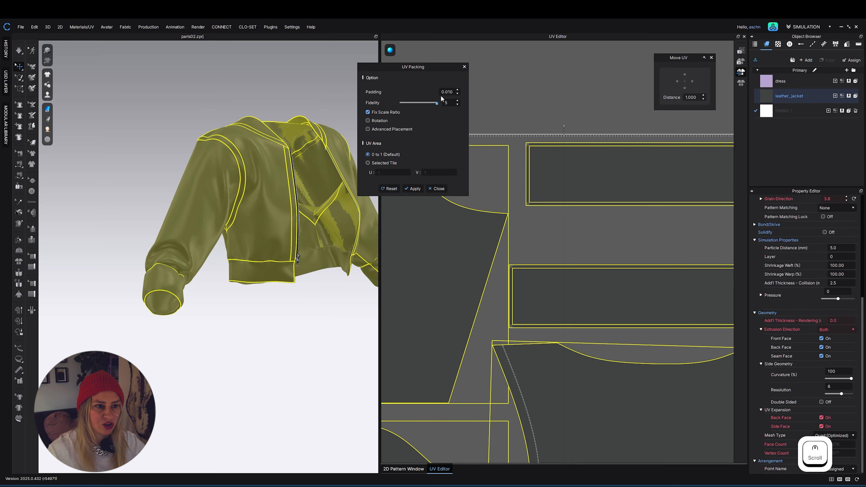
{"action": "scroll", "coordinate": [621, 309], "scroll_direction": "down", "scroll_amount": 3}
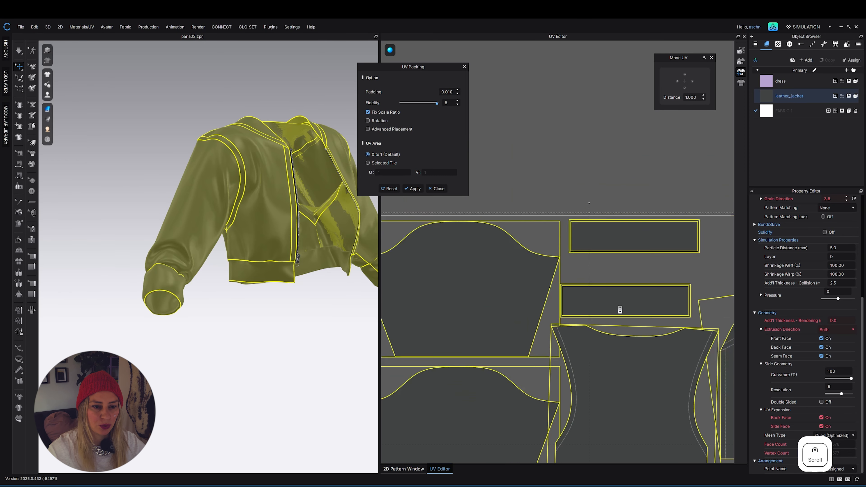
{"action": "scroll", "coordinate": [619, 314], "scroll_direction": "up", "scroll_amount": 3}
{"action": "middle_click_drag", "start_coordinate": [631, 255], "coordinate": [478, 196]}
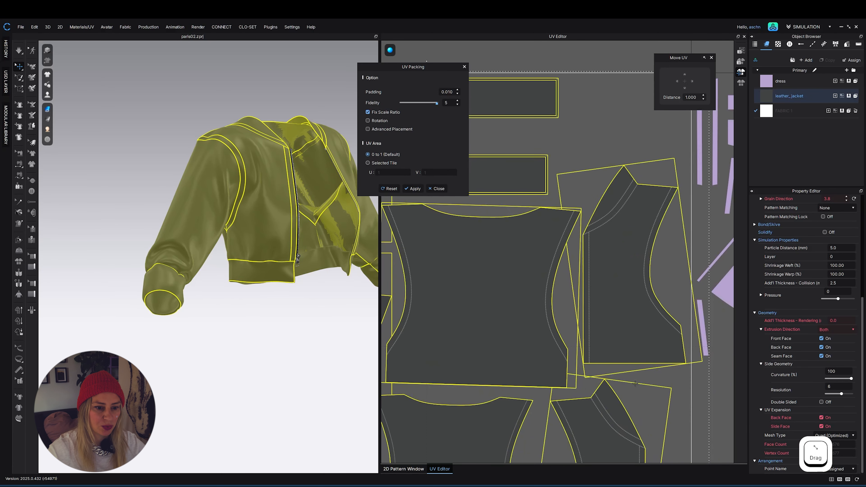
{"action": "scroll", "coordinate": [570, 404], "scroll_direction": "down", "scroll_amount": 4}
{"action": "middle_click_drag", "start_coordinate": [569, 404], "coordinate": [531, 295]}
{"action": "scroll", "coordinate": [545, 380], "scroll_direction": "up", "scroll_amount": 5}
{"action": "scroll", "coordinate": [544, 380], "scroll_direction": "up", "scroll_amount": 2}
{"action": "scroll", "coordinate": [557, 388], "scroll_direction": "down", "scroll_amount": 6}
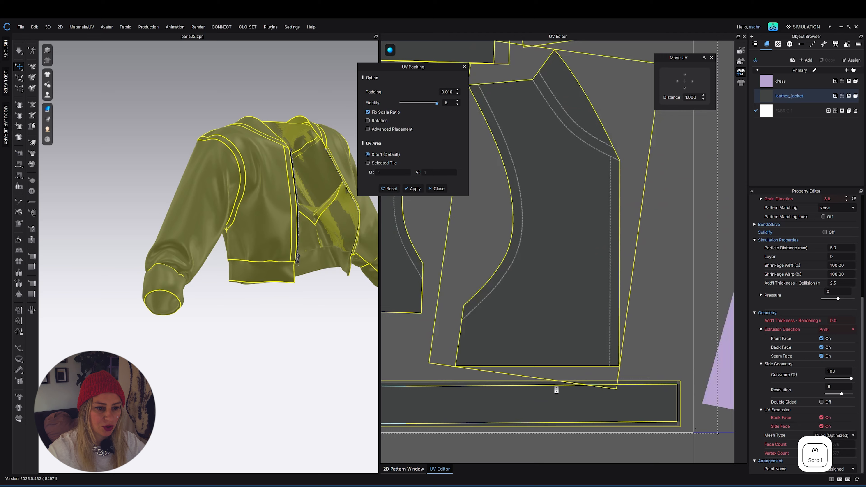
{"action": "middle_click_drag", "start_coordinate": [552, 328], "coordinate": [632, 380]}
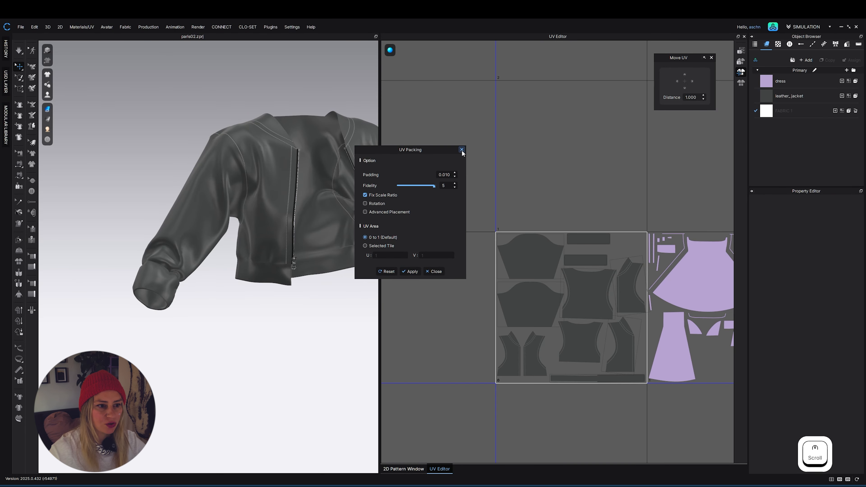
Close the UV Packing and Move UV dialogs and delete the unused white fabric.
{"action": "left_click", "coordinate": [462, 150]}
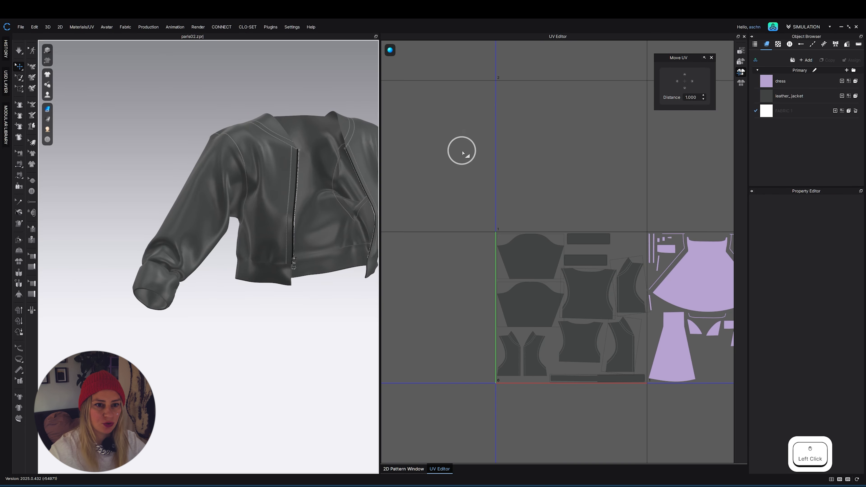
{"action": "left_click", "coordinate": [711, 58]}
{"action": "scroll", "coordinate": [536, 168], "scroll_direction": "down", "scroll_amount": 3}
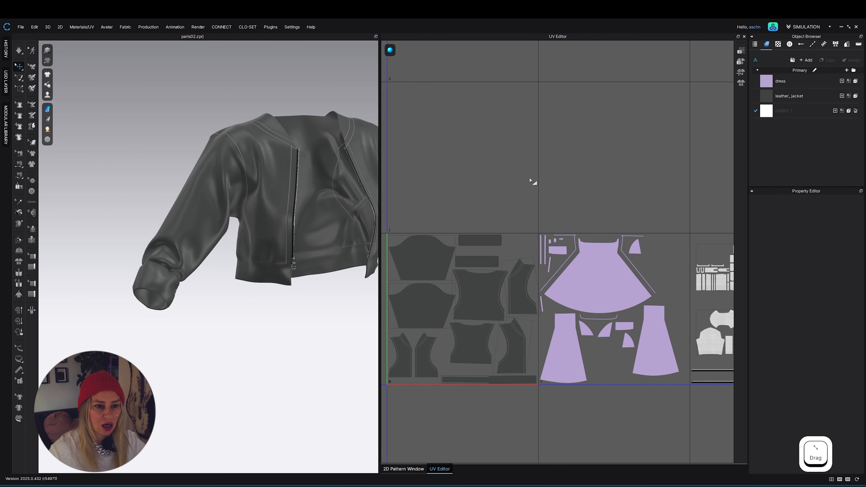
{"action": "scroll", "coordinate": [531, 183], "scroll_direction": "down", "scroll_amount": 2}
{"action": "scroll", "coordinate": [531, 183], "scroll_direction": "down", "scroll_amount": 1}
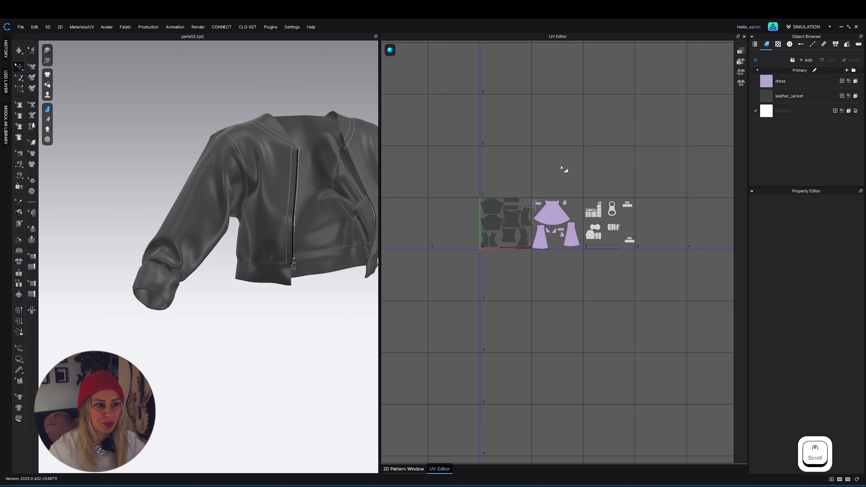
{"action": "scroll", "coordinate": [563, 168], "scroll_direction": "up", "scroll_amount": 2}
{"action": "scroll", "coordinate": [562, 168], "scroll_direction": "down", "scroll_amount": 1}
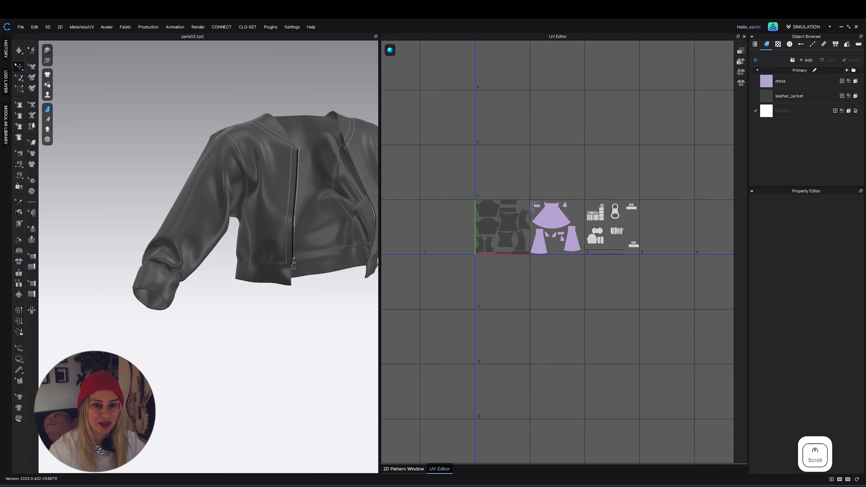
{"action": "left_click", "coordinate": [855, 111]}
Display the Normal Map in the UV Editor and inspect the seam and stitch detail on the jacket islands.
{"action": "left_click", "coordinate": [390, 50]}
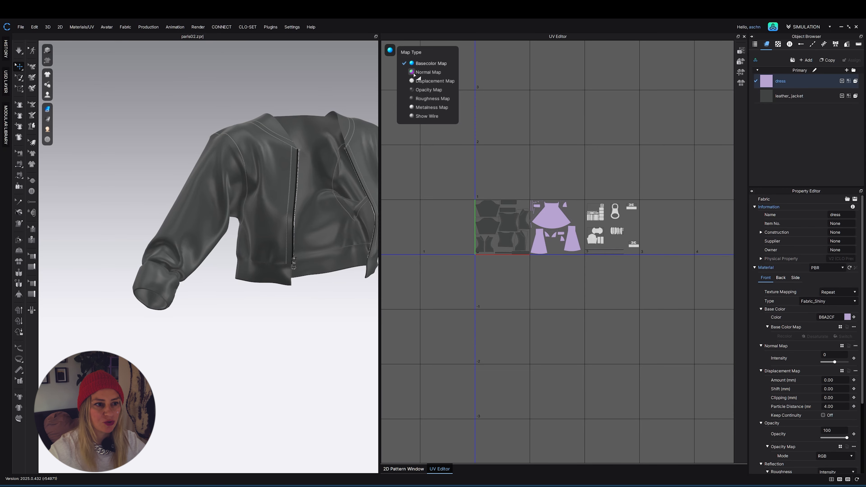
{"action": "left_click", "coordinate": [414, 72]}
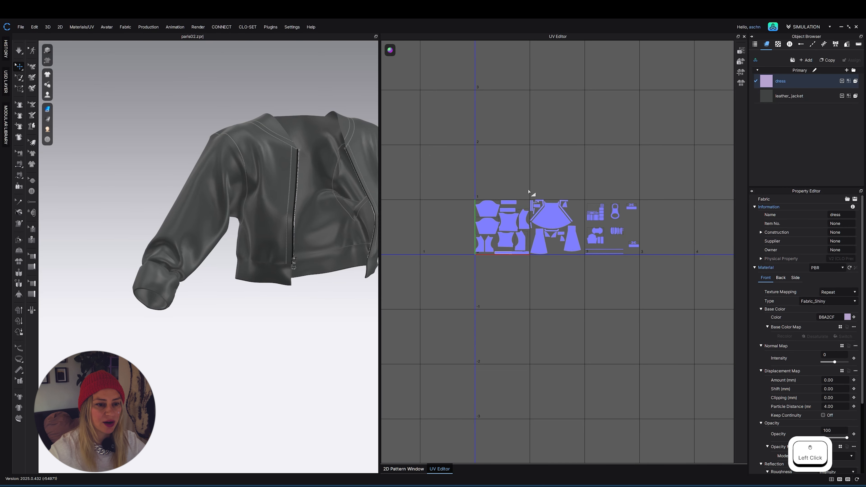
{"action": "scroll", "coordinate": [529, 192], "scroll_direction": "up", "scroll_amount": 10}
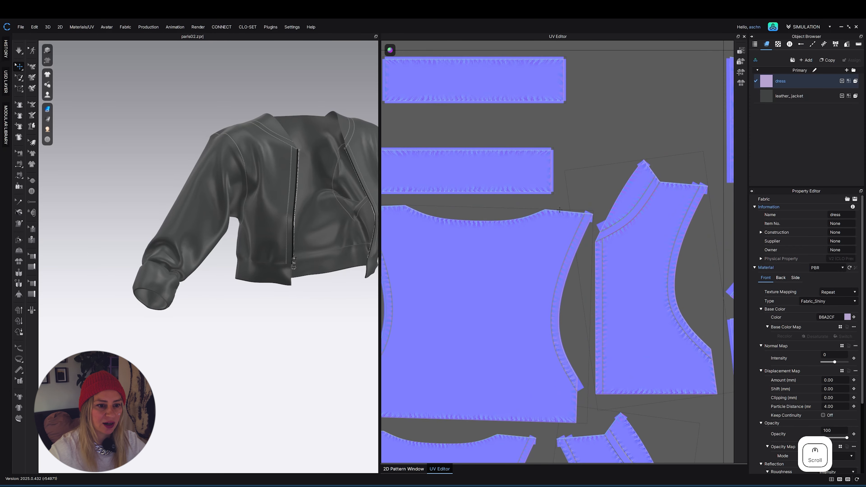
{"action": "scroll", "coordinate": [590, 231], "scroll_direction": "up", "scroll_amount": 5}
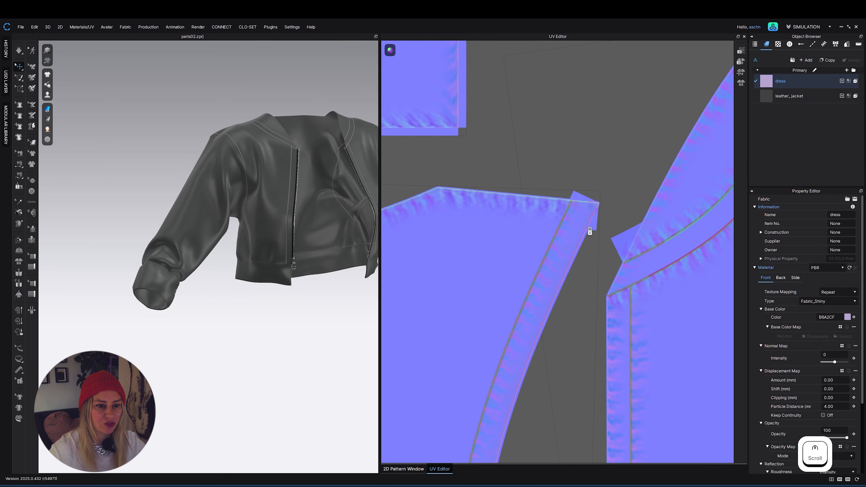
{"action": "scroll", "coordinate": [589, 231], "scroll_direction": "down", "scroll_amount": 12}
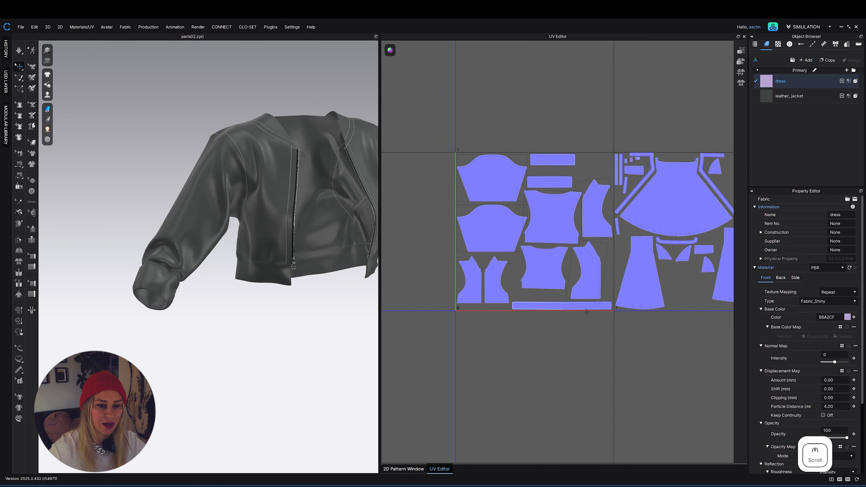
{"action": "scroll", "coordinate": [590, 321], "scroll_direction": "down", "scroll_amount": 3}
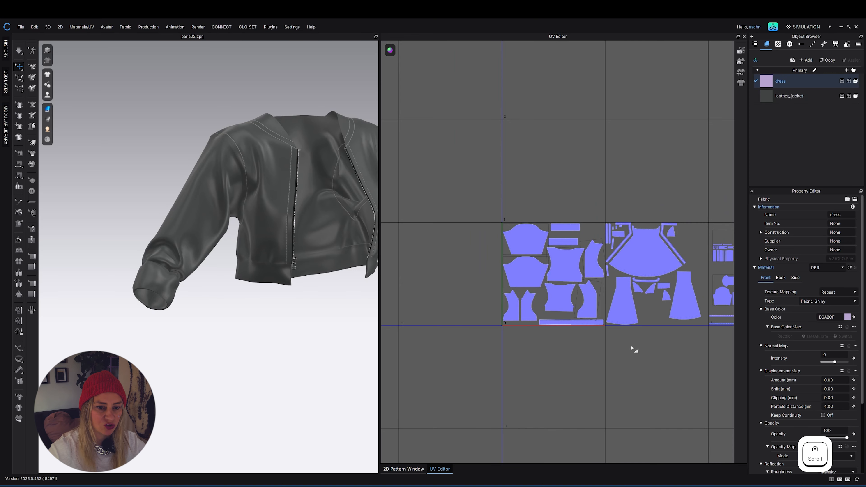
{"action": "middle_click_drag", "start_coordinate": [632, 347], "coordinate": [533, 331]}
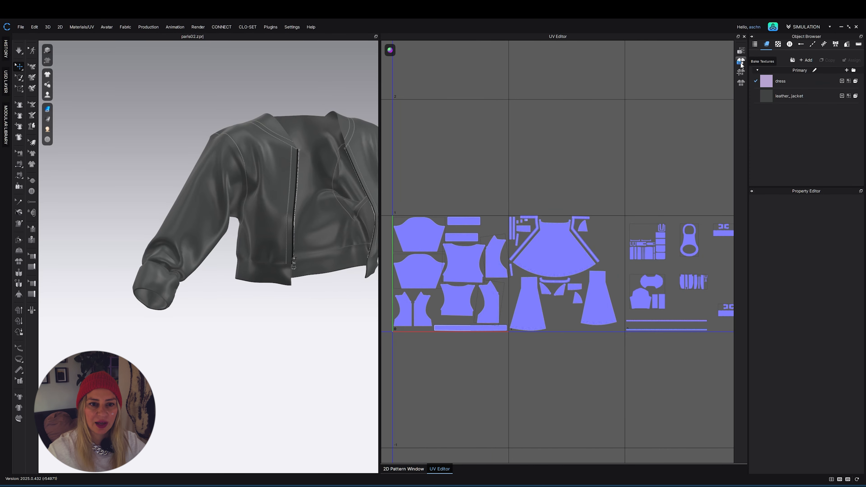
Bake the normal textures of all tiles at 8192 pixels with 10-pixel seam fill, saving as clo_bake PNG in the clo folder.
{"action": "left_click", "coordinate": [741, 63]}
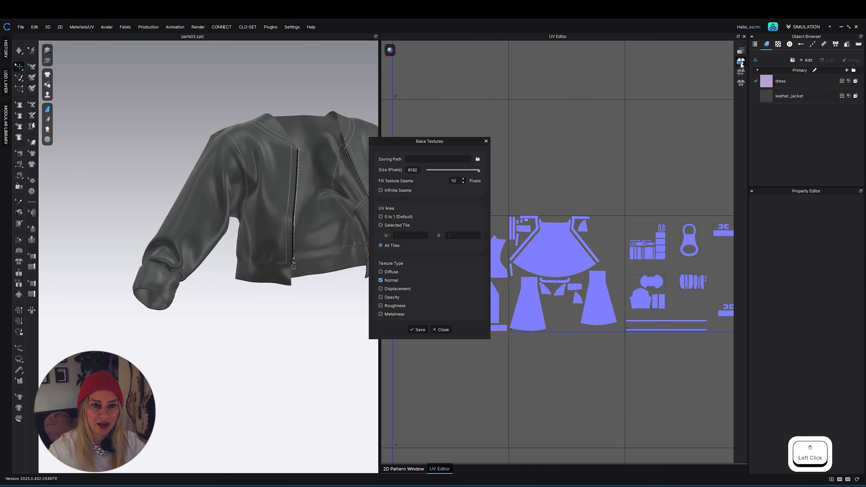
{"action": "left_click", "coordinate": [478, 159]}
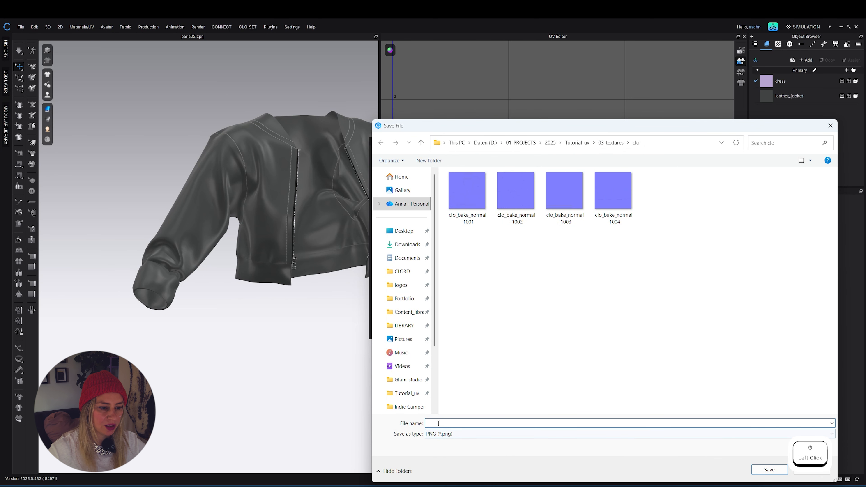
{"action": "type", "text": "clo_ba"}
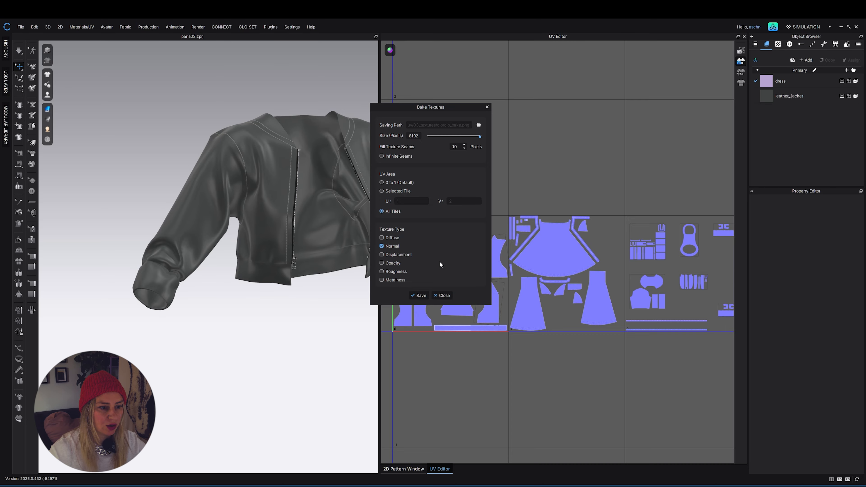
{"action": "left_click", "coordinate": [423, 296]}
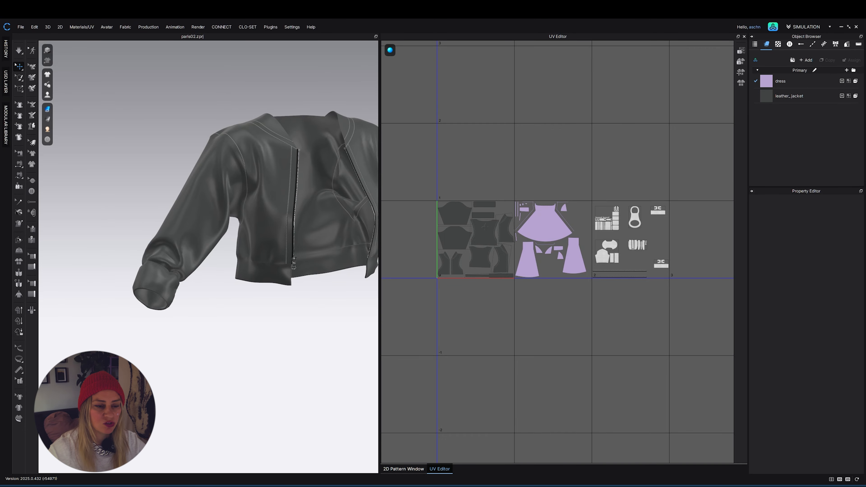
Review how the jacket, dress and trim islands are distributed across the UV tiles.
{"action": "left_click", "coordinate": [476, 238]}
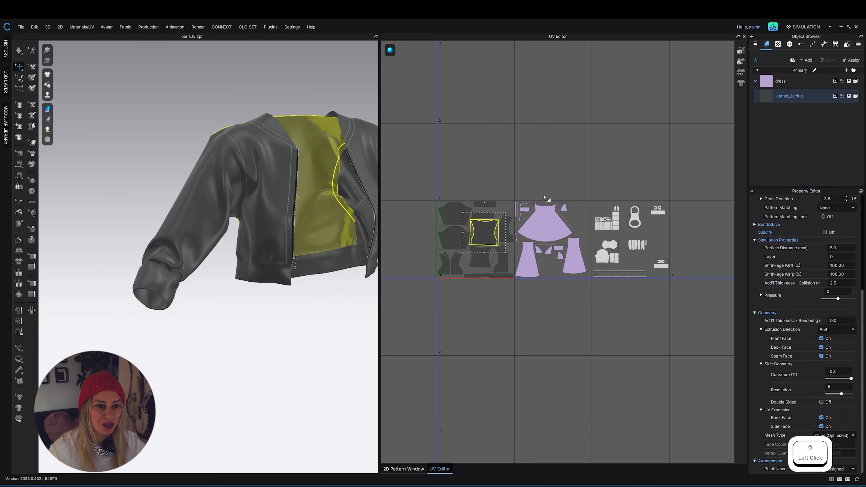
{"action": "left_click", "coordinate": [515, 190]}
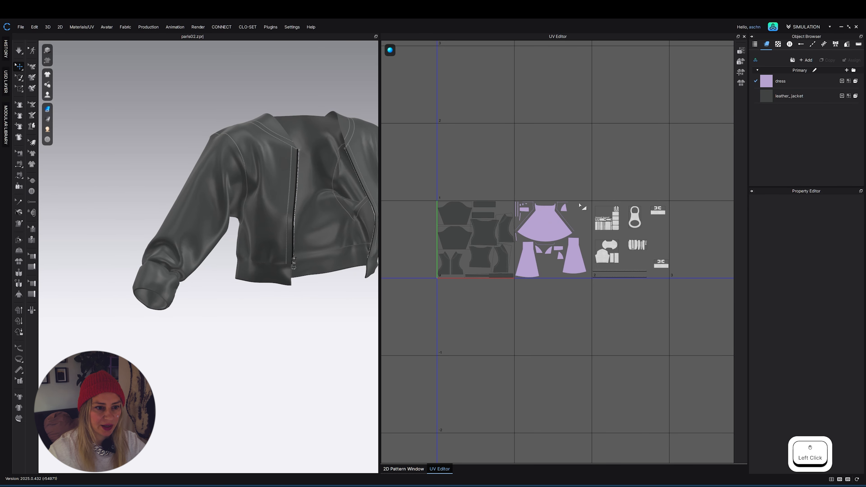
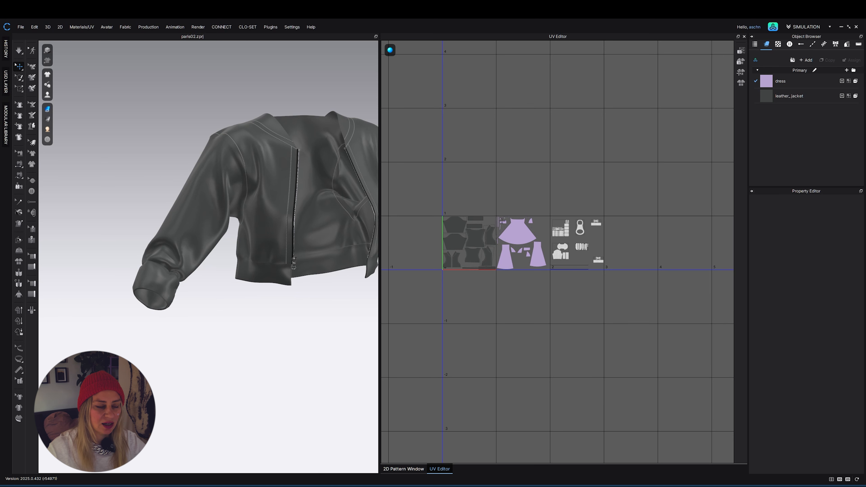
{"action": "scroll", "coordinate": [545, 209], "scroll_direction": "up", "scroll_amount": 3}
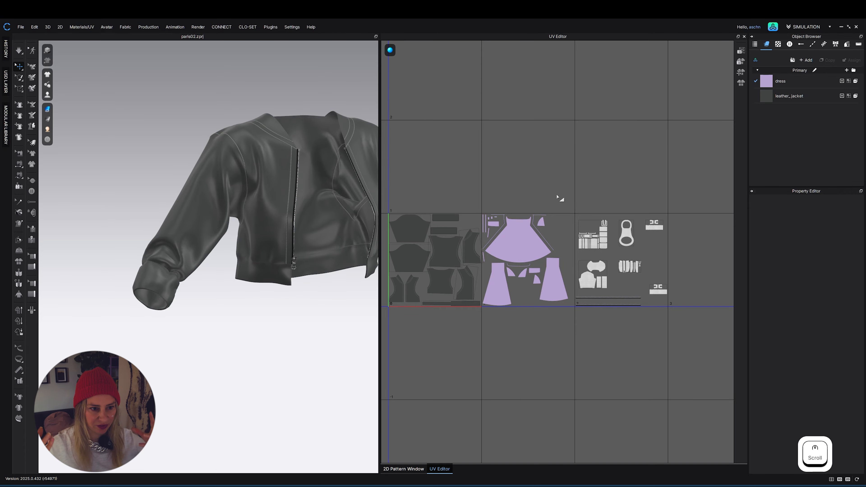
{"action": "scroll", "coordinate": [567, 233], "scroll_direction": "down", "scroll_amount": 5}
{"action": "scroll", "coordinate": [564, 265], "scroll_direction": "up", "scroll_amount": 3}
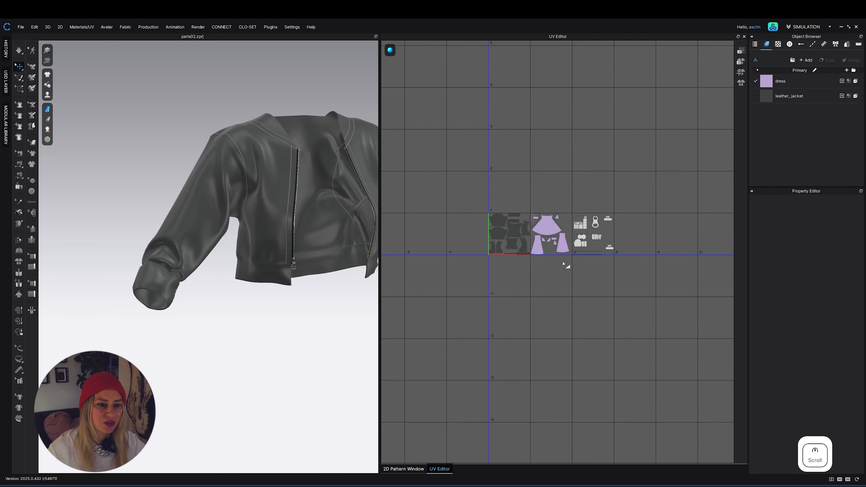
{"action": "scroll", "coordinate": [568, 289], "scroll_direction": "up", "scroll_amount": 2}
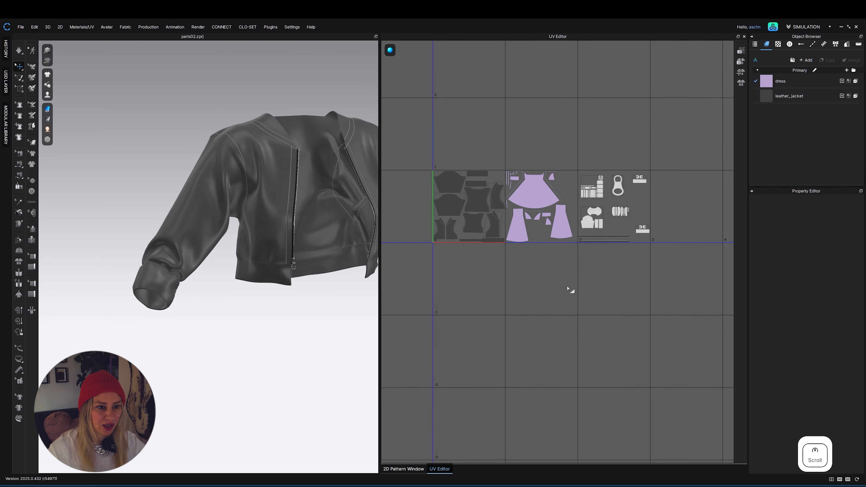
{"action": "scroll", "coordinate": [568, 290], "scroll_direction": "down", "scroll_amount": 1}
{"action": "scroll", "coordinate": [569, 290], "scroll_direction": "up", "scroll_amount": 1}
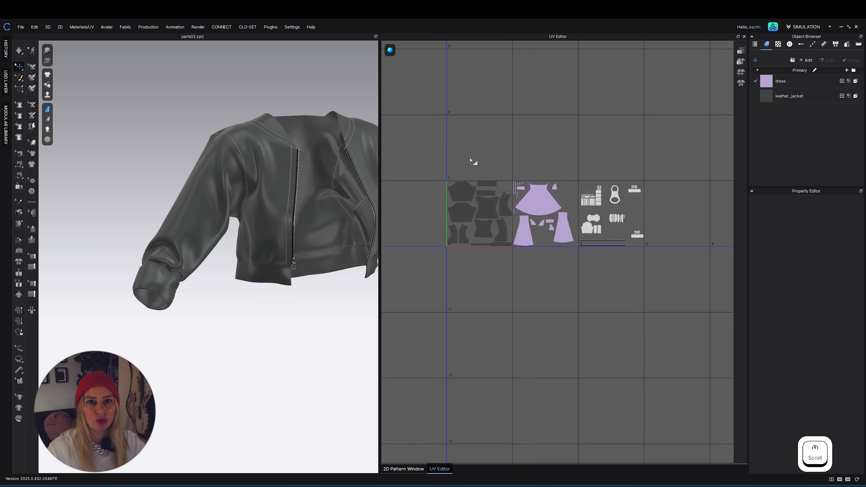
{"action": "scroll", "coordinate": [480, 162], "scroll_direction": "down", "scroll_amount": 2}
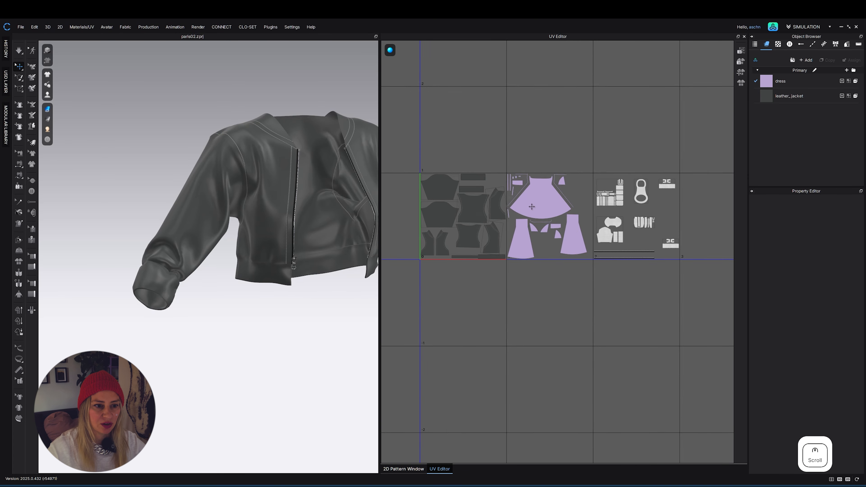
Switch to the 2D Pattern Window and show the avatar wearing both garments in a front 3D view.
{"action": "left_click", "coordinate": [413, 470]}
{"action": "scroll", "coordinate": [528, 361], "scroll_direction": "down", "scroll_amount": 3}
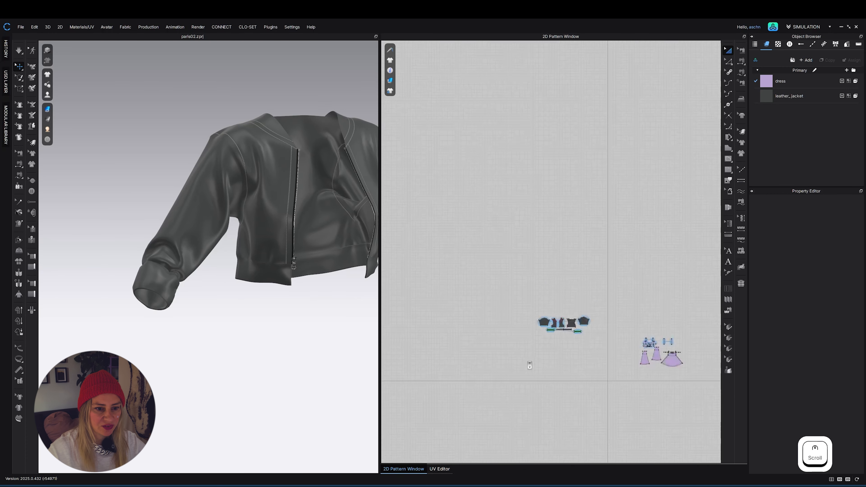
{"action": "left_click_drag", "start_coordinate": [503, 306], "coordinate": [666, 397]}
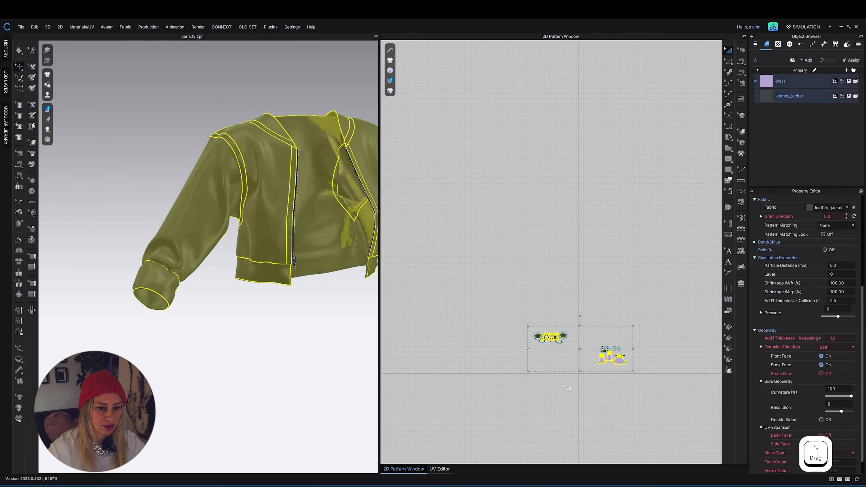
{"action": "key", "text": "shift+a"}
{"action": "key", "text": "shift+q"}
{"action": "scroll", "coordinate": [325, 325], "scroll_direction": "down", "scroll_amount": 3}
{"action": "key", "text": "2"}
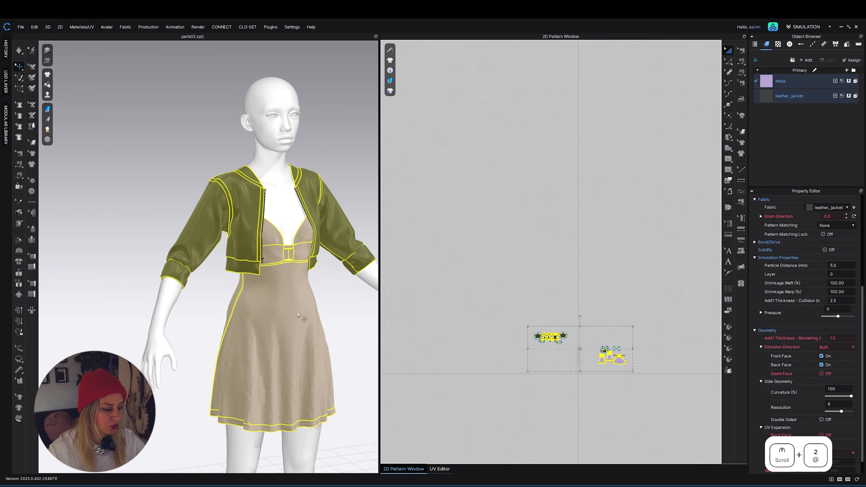
{"action": "left_click", "coordinate": [341, 323]}
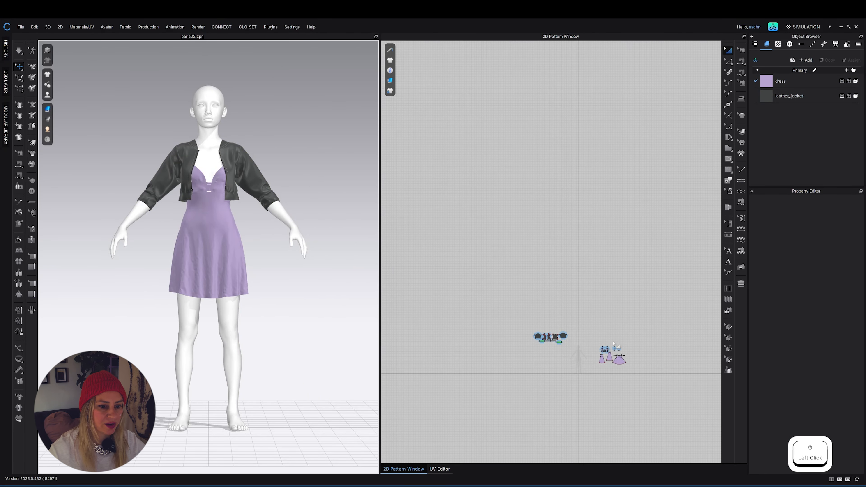
Select all dress and jacket patterns and export the selection as OBJ, overwriting paris in the 04_geometry folder.
{"action": "right_click_drag", "start_coordinate": [575, 327], "coordinate": [546, 224]}
{"action": "left_click_drag", "start_coordinate": [493, 215], "coordinate": [640, 311]}
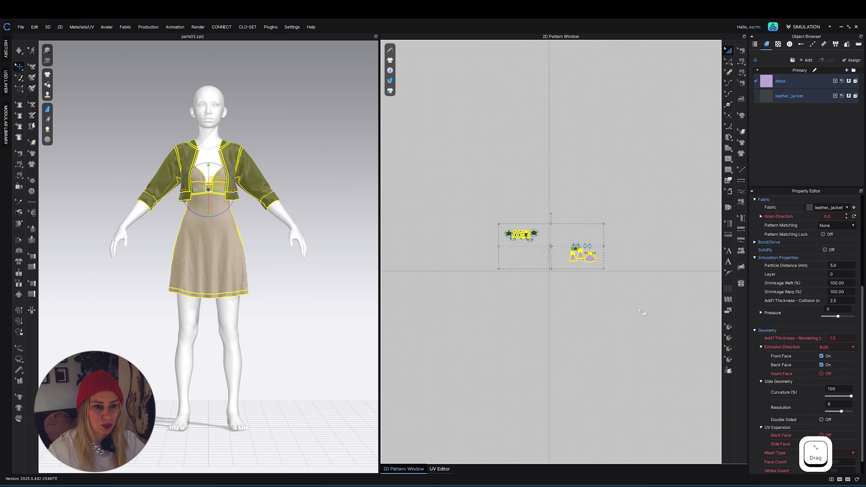
{"action": "left_click", "coordinate": [20, 27]}
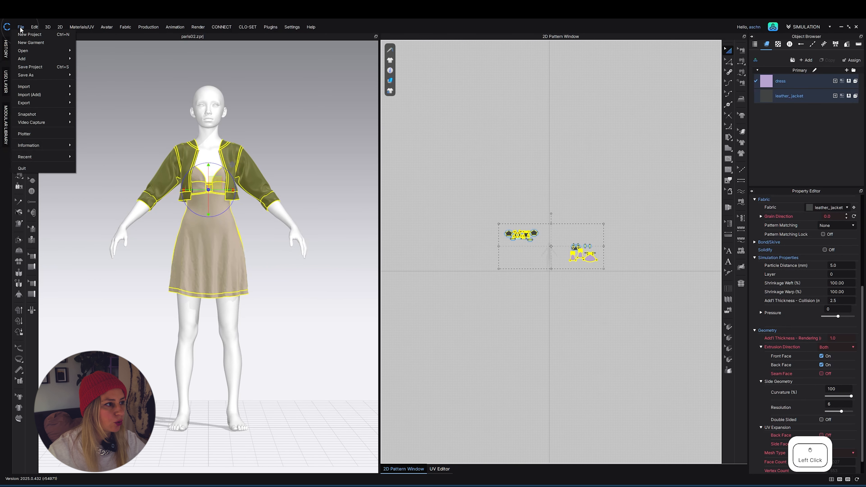
{"action": "left_click", "coordinate": [40, 103]}
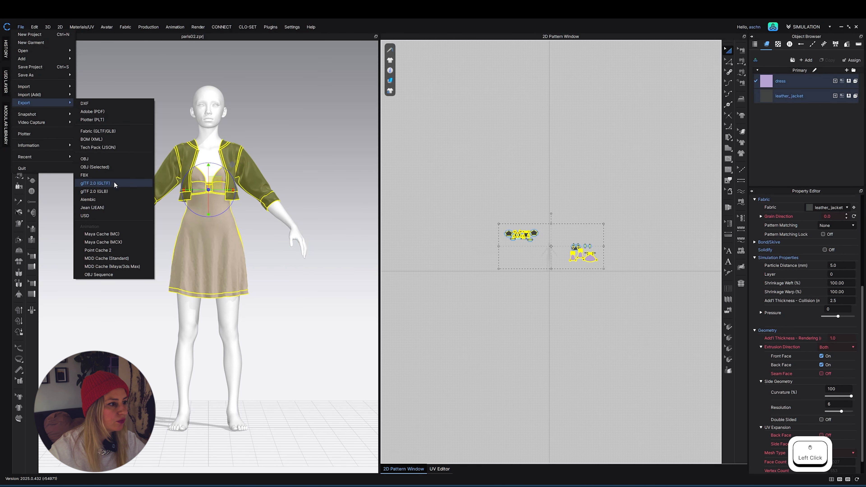
{"action": "left_click", "coordinate": [114, 167]}
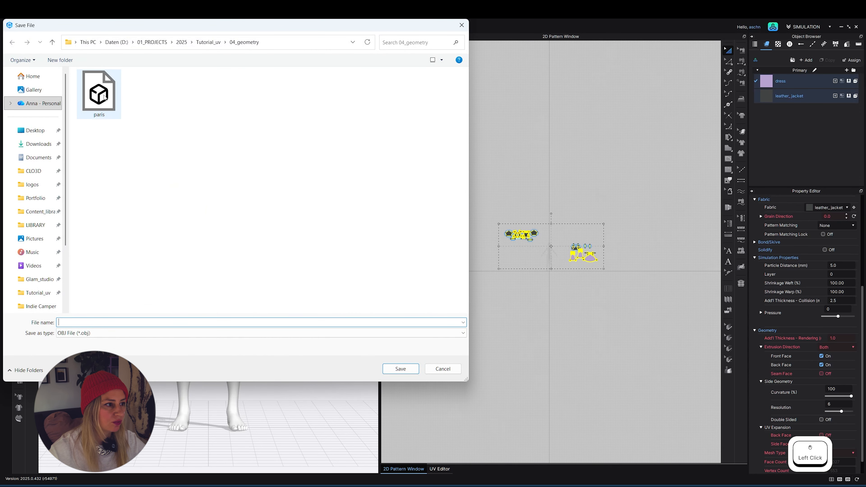
{"action": "left_click", "coordinate": [105, 103]}
{"action": "left_click", "coordinate": [400, 369]}
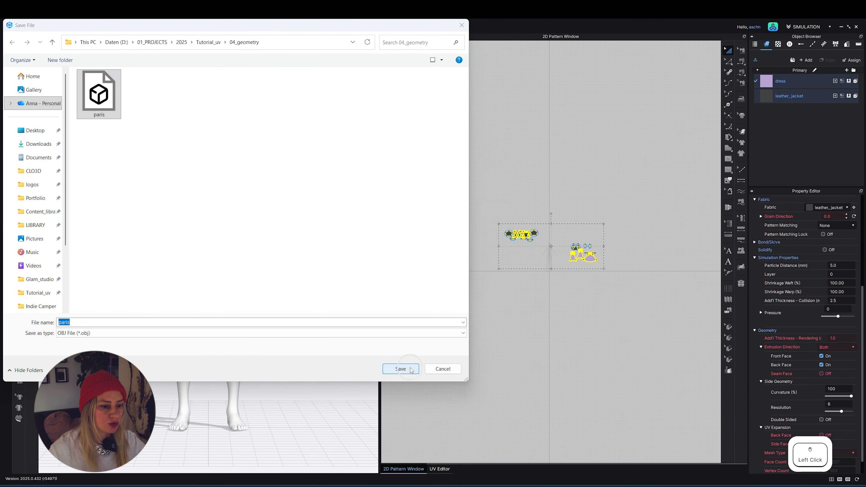
{"action": "left_click", "coordinate": [452, 257]}
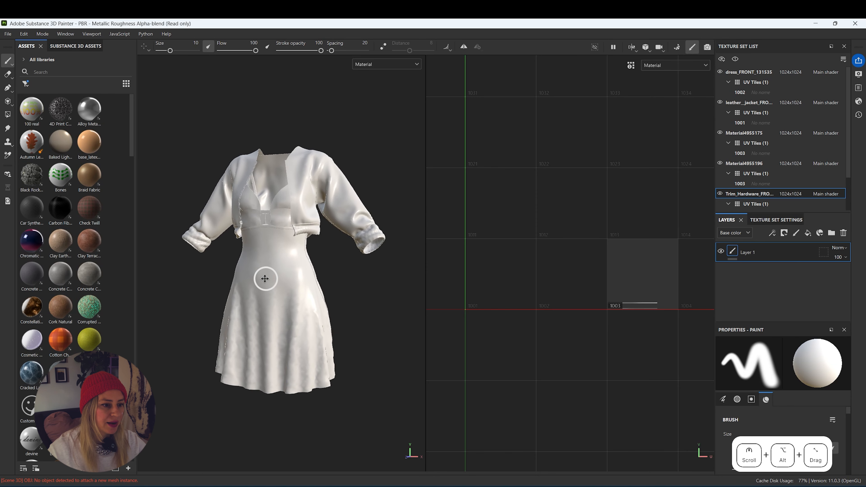
Switch to Adobe Substance 3D Painter and start a new project, choosing paris.obj from the 04_geometry folder as its mesh.
{"action": "scroll", "coordinate": [281, 287], "scroll_direction": "up", "scroll_amount": 3}
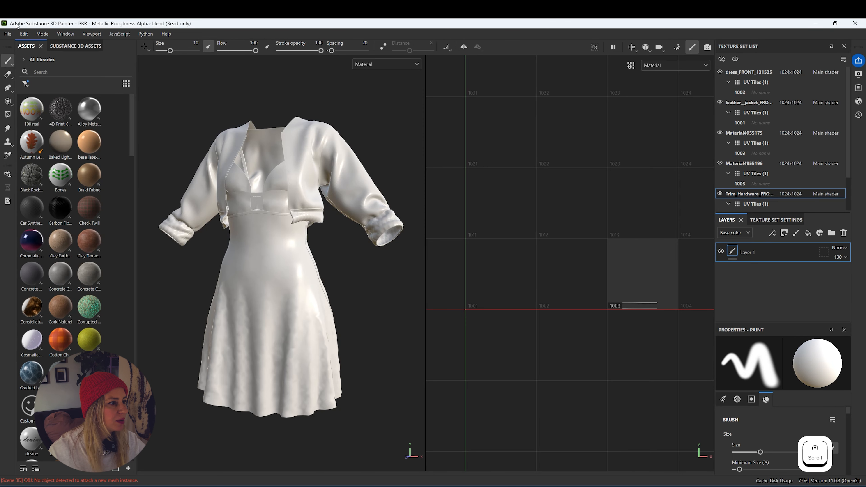
{"action": "left_click", "coordinate": [7, 34]}
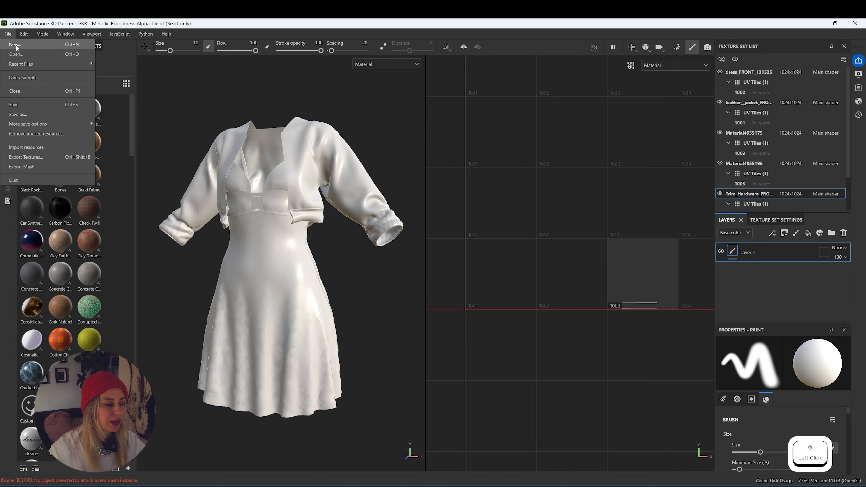
{"action": "left_click", "coordinate": [15, 45]}
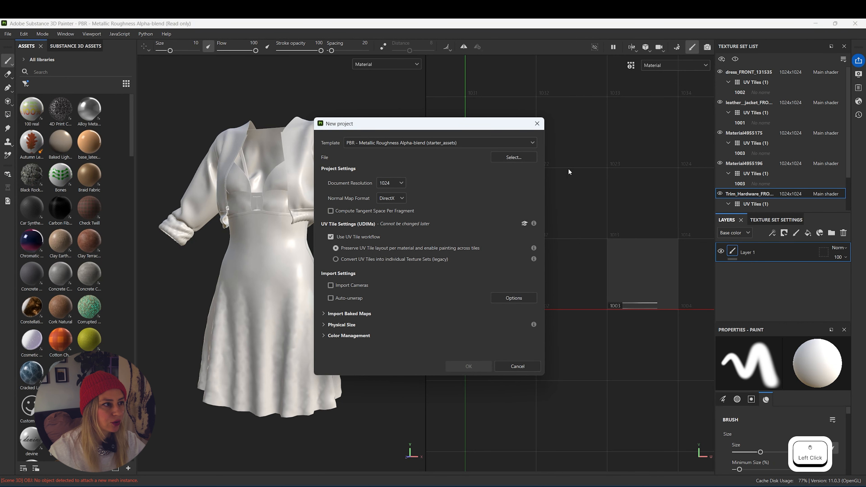
{"action": "left_click", "coordinate": [513, 157]}
{"action": "left_click", "coordinate": [464, 205]}
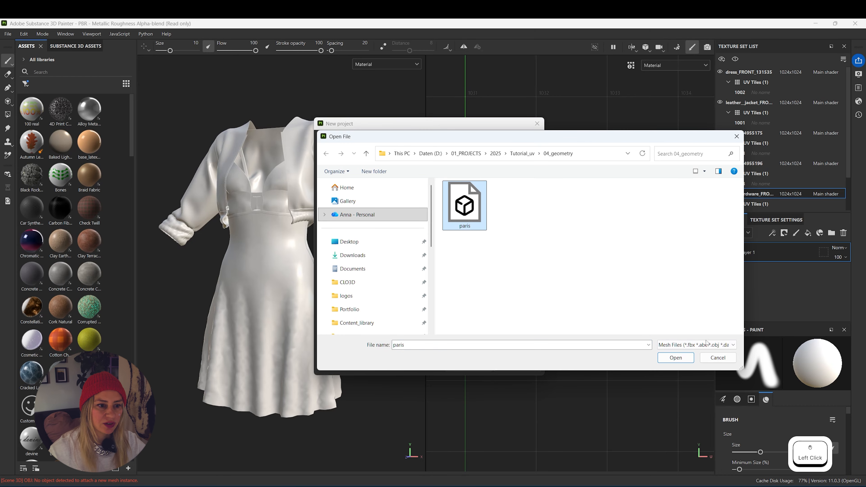
{"action": "left_click", "coordinate": [674, 358]}
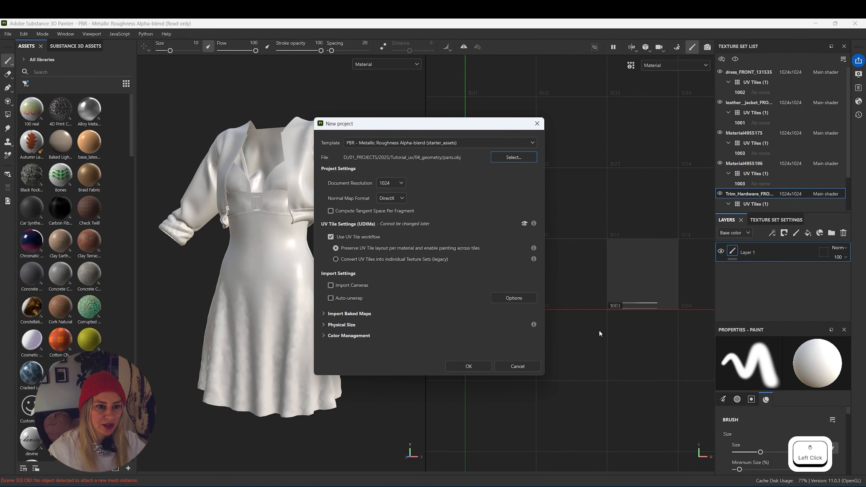
Set the document resolution to 4096 and create the project with the UV Tile workflow enabled.
{"action": "left_click", "coordinate": [401, 183]}
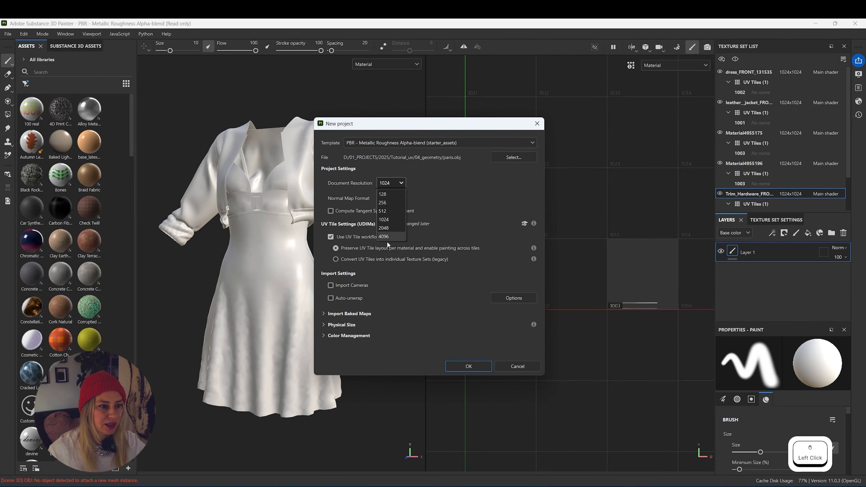
{"action": "left_click", "coordinate": [386, 237]}
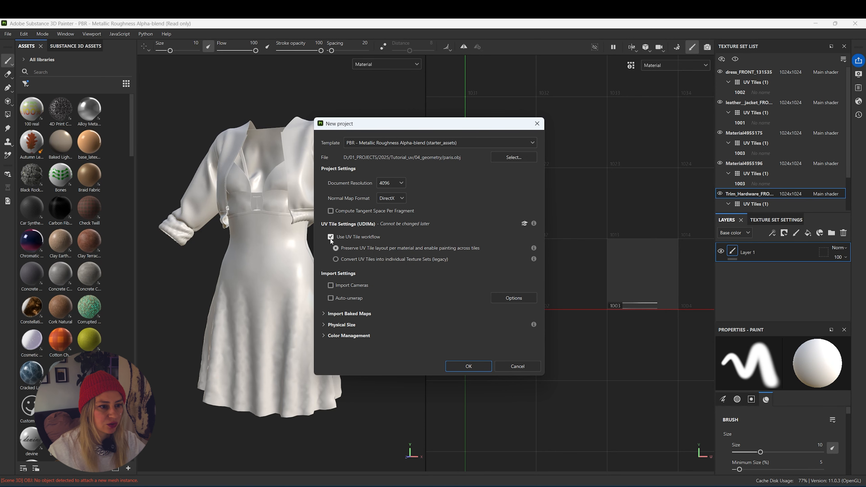
{"action": "left_click", "coordinate": [472, 371]}
Inspect the imported garments under rotated lighting and go through the jacket, Material and Trim_Hardware texture sets to examine their UV tiles.
{"action": "left_click_drag", "start_coordinate": [353, 255], "coordinate": [327, 255], "text": "alt"}
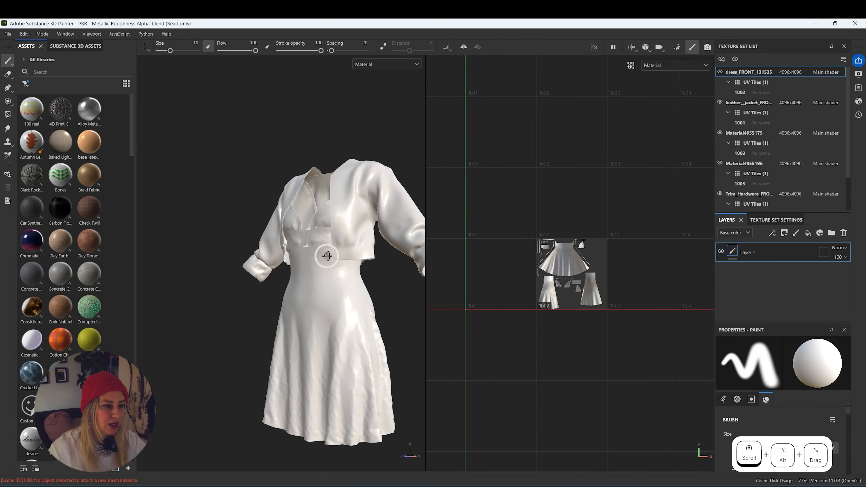
{"action": "right_click_drag", "start_coordinate": [326, 255], "coordinate": [378, 307], "text": "shift"}
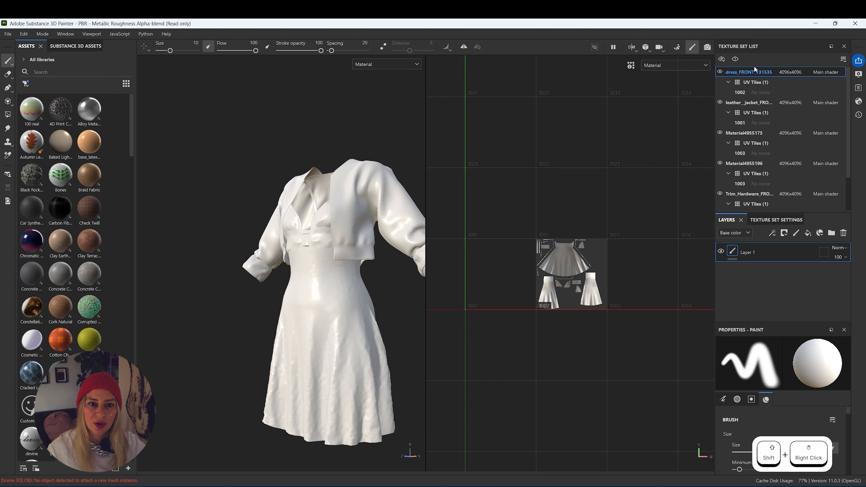
{"action": "left_click", "coordinate": [747, 103]}
{"action": "left_click", "coordinate": [746, 133]}
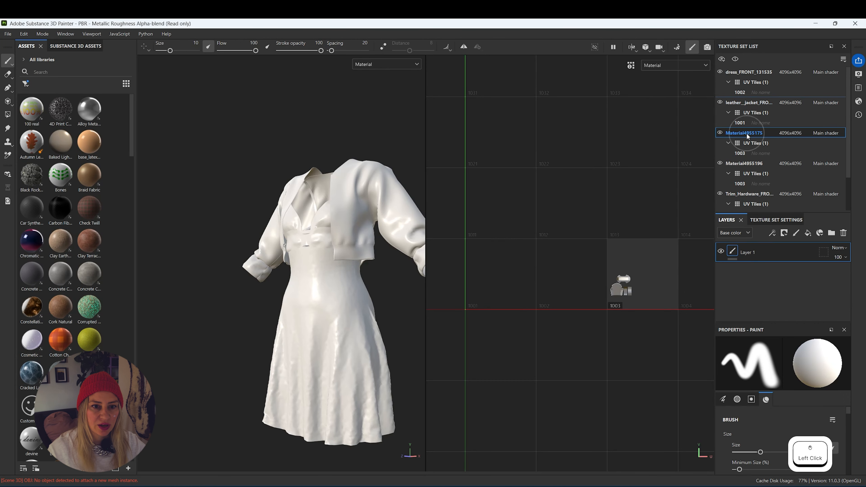
{"action": "left_click", "coordinate": [750, 163]}
{"action": "scroll", "coordinate": [749, 163], "scroll_direction": "down", "scroll_amount": 2}
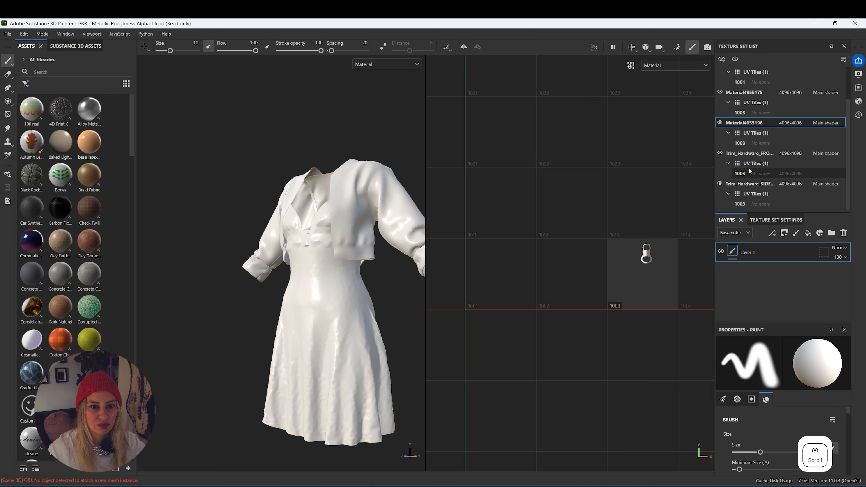
{"action": "left_click", "coordinate": [743, 155]}
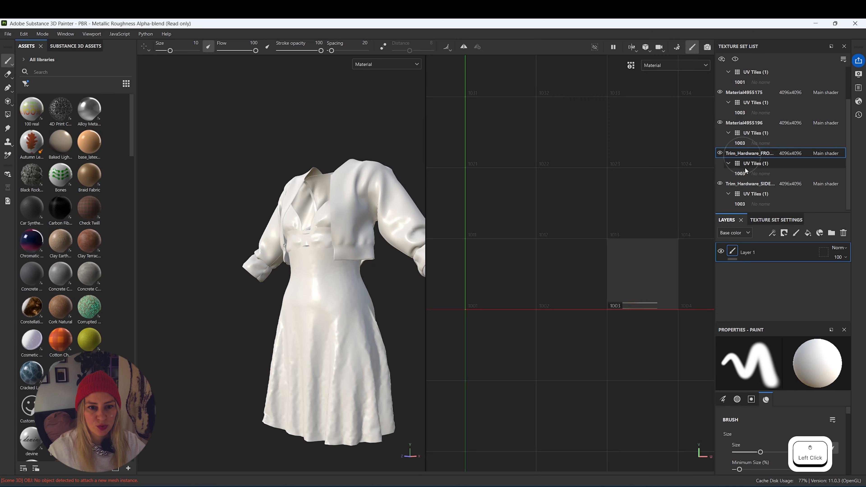
{"action": "left_click", "coordinate": [749, 184]}
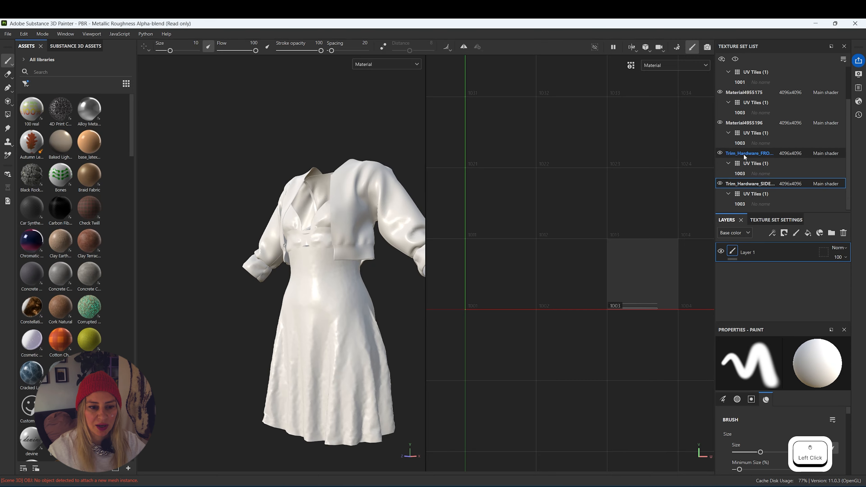
Examine the trim islands in tile 1003 up close, revisit both Material texture sets, and return to the leather jacket set.
{"action": "scroll", "coordinate": [655, 307], "scroll_direction": "up", "scroll_amount": 2}
{"action": "scroll", "coordinate": [656, 307], "scroll_direction": "up", "scroll_amount": 4}
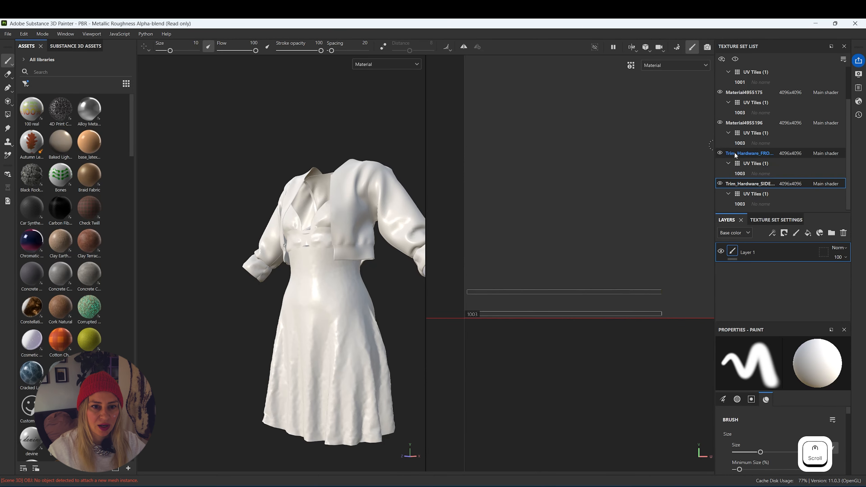
{"action": "left_click", "coordinate": [742, 123]}
{"action": "left_click", "coordinate": [746, 92]}
{"action": "scroll", "coordinate": [518, 248], "scroll_direction": "down", "scroll_amount": 5}
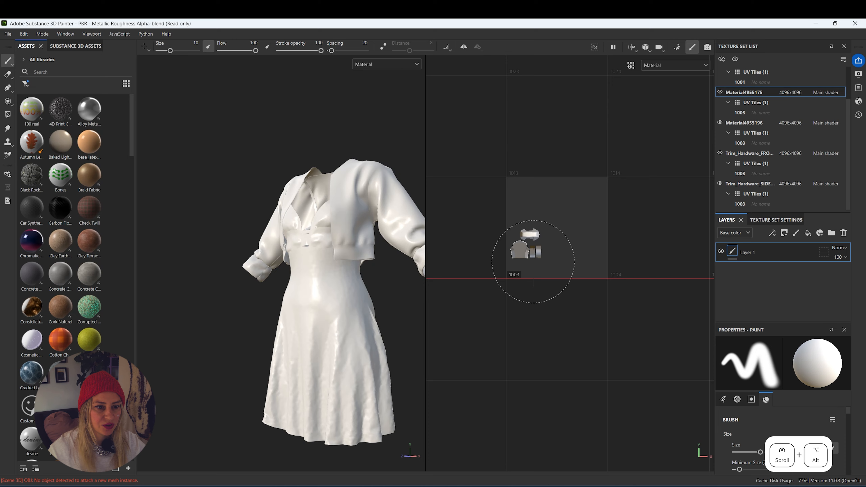
{"action": "left_click_drag", "start_coordinate": [343, 296], "coordinate": [371, 309], "text": "alt"}
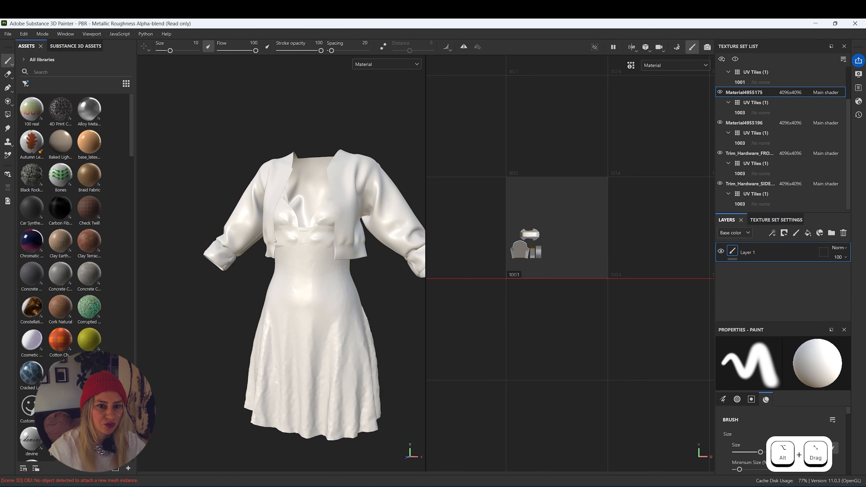
{"action": "scroll", "coordinate": [746, 84], "scroll_direction": "up", "scroll_amount": 2}
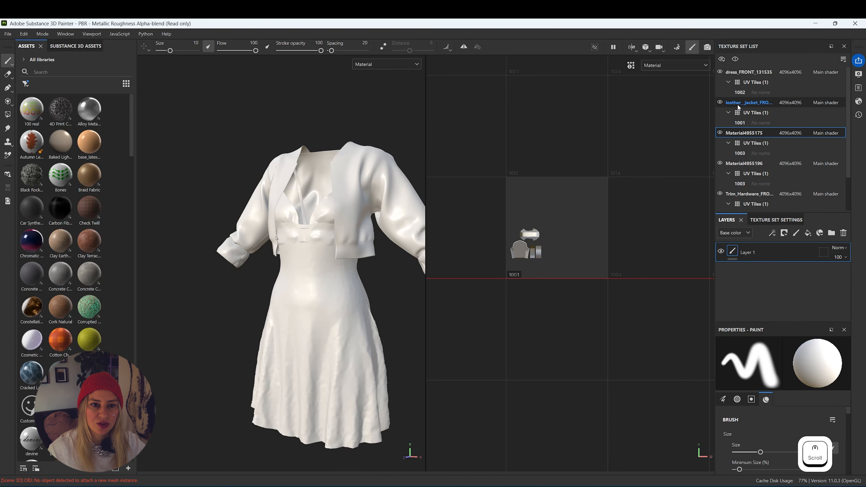
{"action": "left_click", "coordinate": [741, 103]}
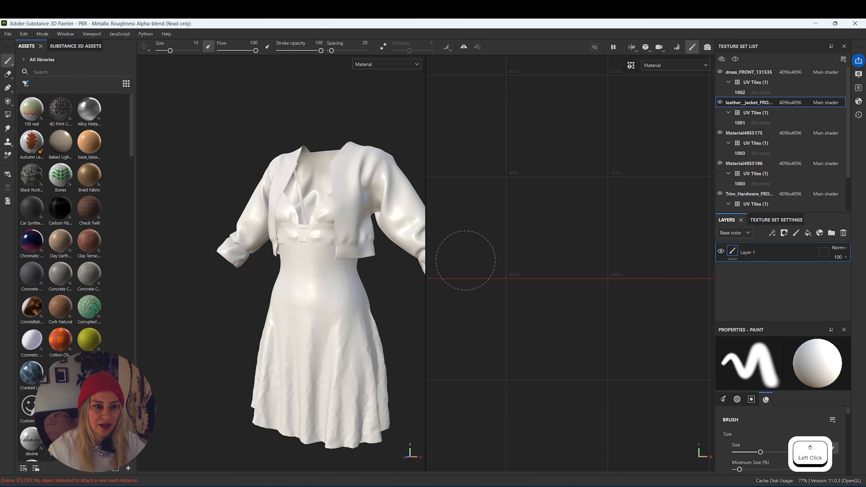
{"action": "scroll", "coordinate": [615, 215], "scroll_direction": "up", "scroll_amount": 3}
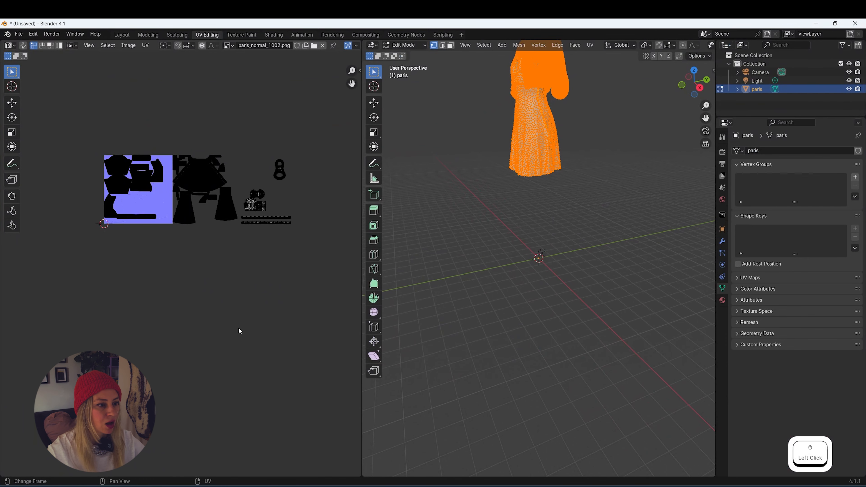
Switch to Blender and examine the paris UV islands across the tiles alongside the garment mesh in the 3D viewport.
{"action": "scroll", "coordinate": [238, 327], "scroll_direction": "up", "scroll_amount": 2}
{"action": "scroll", "coordinate": [238, 327], "scroll_direction": "down", "scroll_amount": 3}
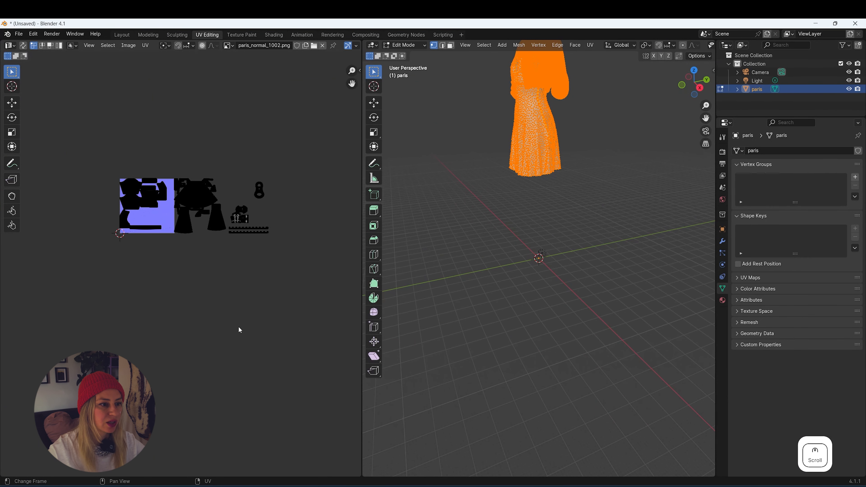
{"action": "middle_click_drag", "start_coordinate": [490, 177], "coordinate": [595, 300]}
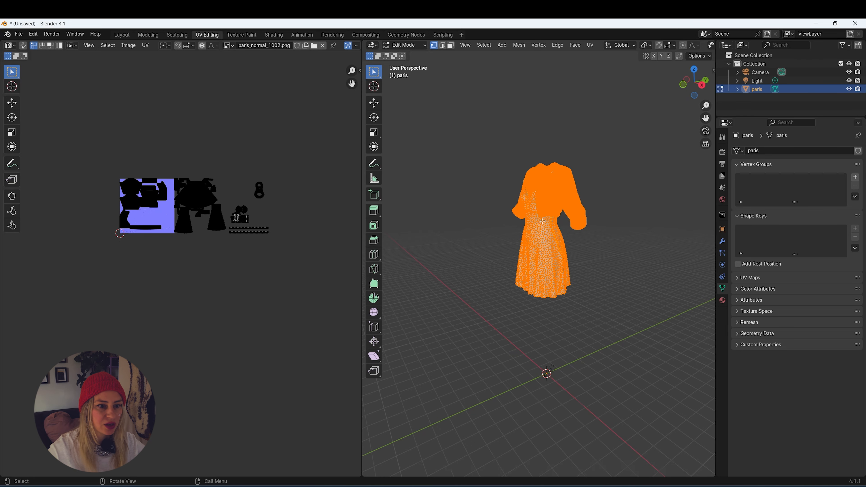
{"action": "scroll", "coordinate": [478, 234], "scroll_direction": "up", "scroll_amount": 3}
{"action": "middle_click_drag", "start_coordinate": [477, 234], "coordinate": [494, 295]}
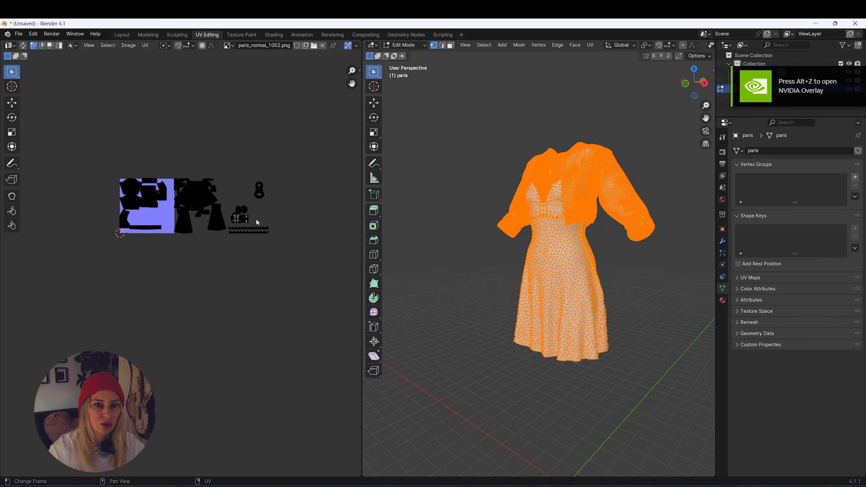
{"action": "scroll", "coordinate": [158, 211], "scroll_direction": "up", "scroll_amount": 5}
{"action": "scroll", "coordinate": [158, 211], "scroll_direction": "down", "scroll_amount": 3}
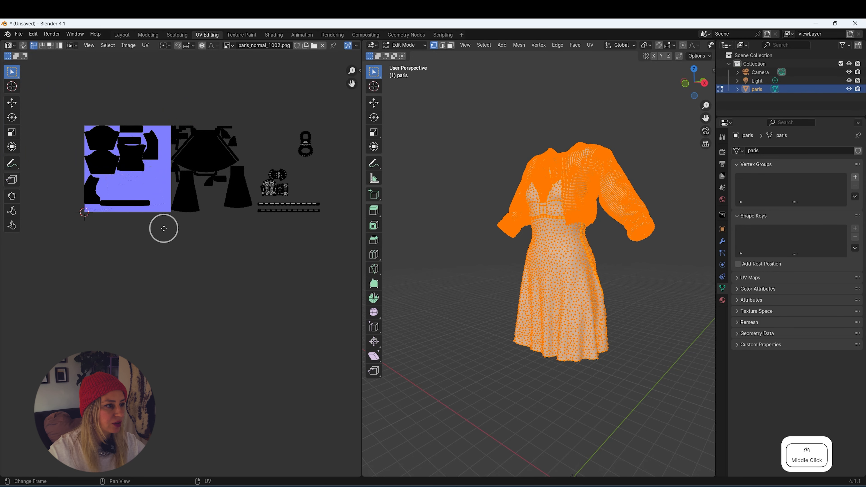
{"action": "middle_click_drag", "start_coordinate": [162, 227], "coordinate": [177, 285]}
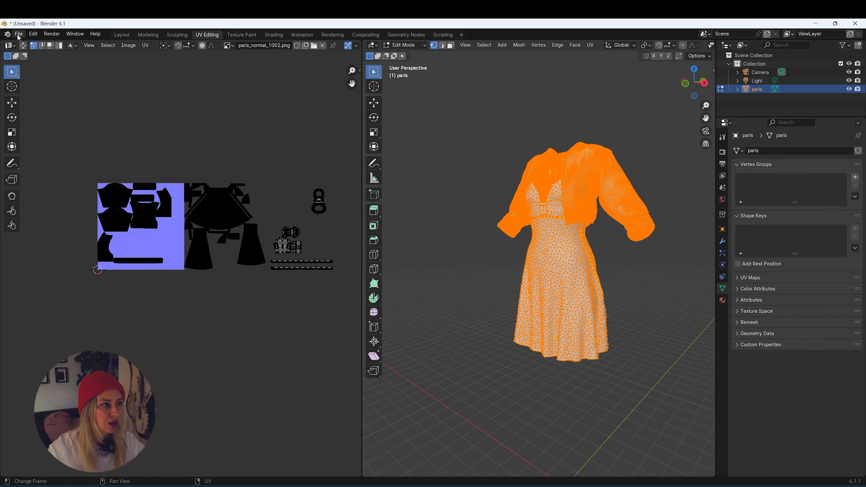
Go to the Layout workspace and examine the garment together with the material slots of the paris object.
{"action": "left_click", "coordinate": [33, 35]}
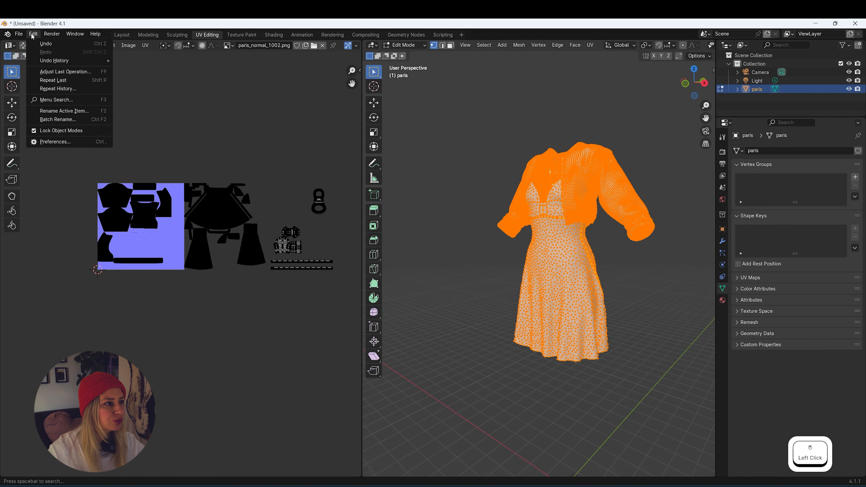
{"action": "left_click", "coordinate": [122, 35]}
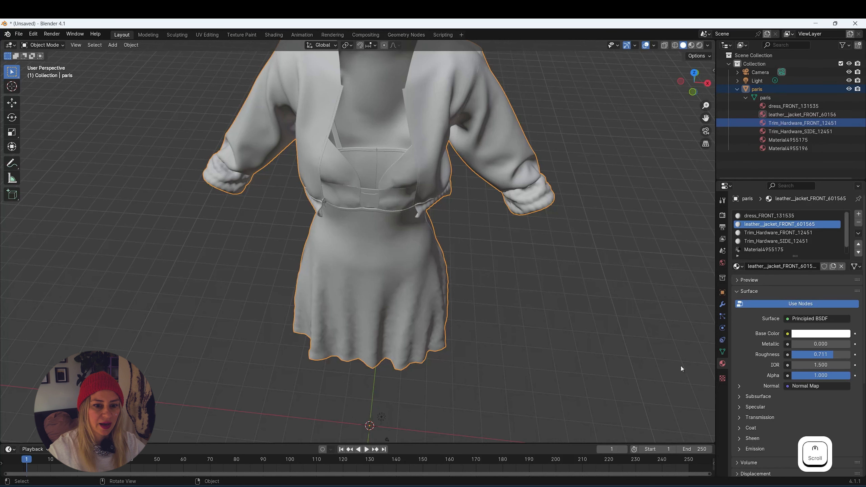
{"action": "left_click", "coordinate": [722, 365]}
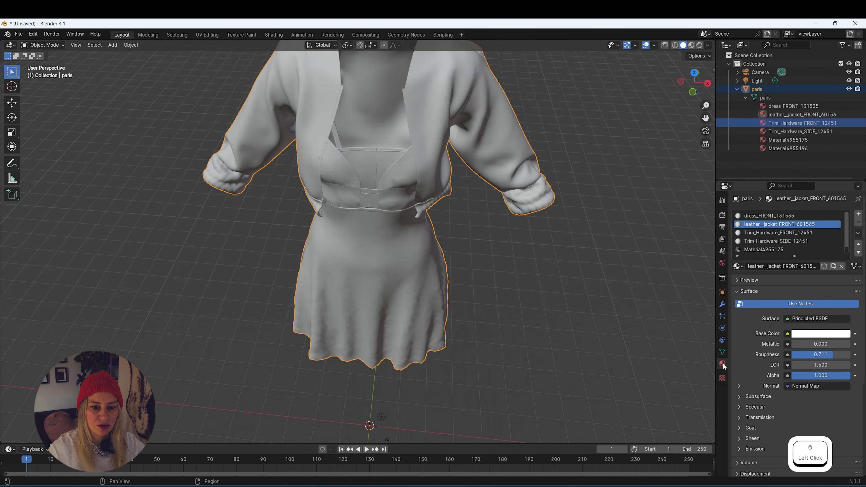
{"action": "scroll", "coordinate": [395, 255], "scroll_direction": "down", "scroll_amount": 3}
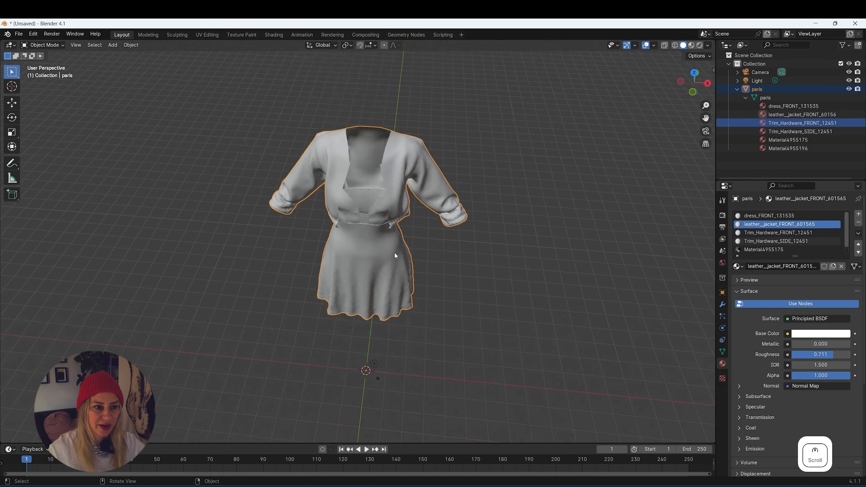
{"action": "scroll", "coordinate": [395, 254], "scroll_direction": "up", "scroll_amount": 3}
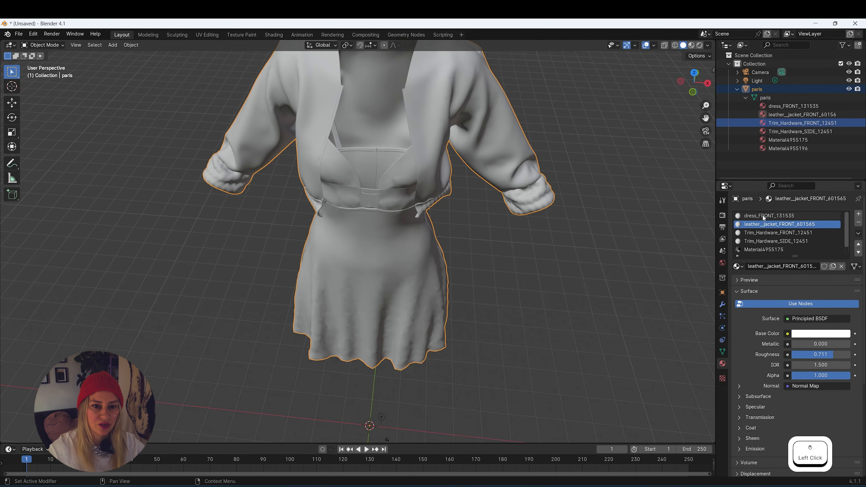
Go through the Trim_Hardware_FRONT, Trim_Hardware_SIDE and Material4955175 slots of the paris object.
{"action": "left_click", "coordinate": [764, 233]}
{"action": "left_click", "coordinate": [763, 241]}
{"action": "left_click", "coordinate": [764, 250]}
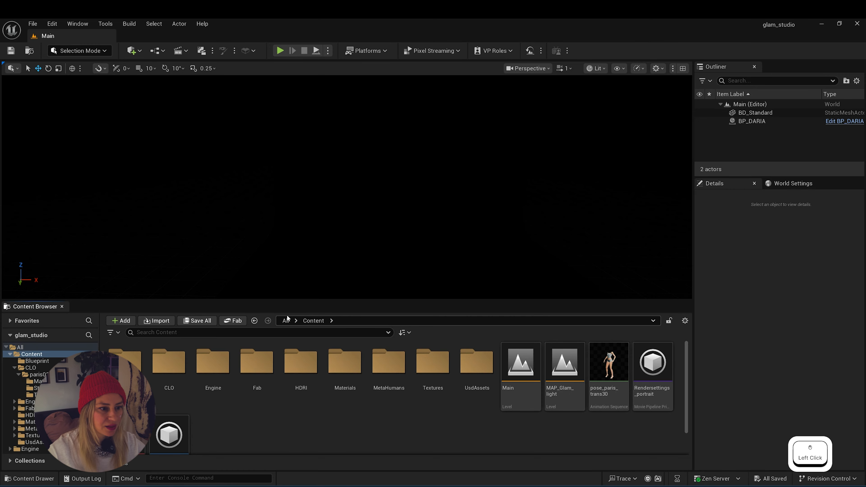
Switch to Unreal Engine, open the MAP_Glam_light level, activate CLO/MD LiveSync mode and enlarge the viewport.
{"action": "scroll", "coordinate": [211, 419], "scroll_direction": "down", "scroll_amount": 1}
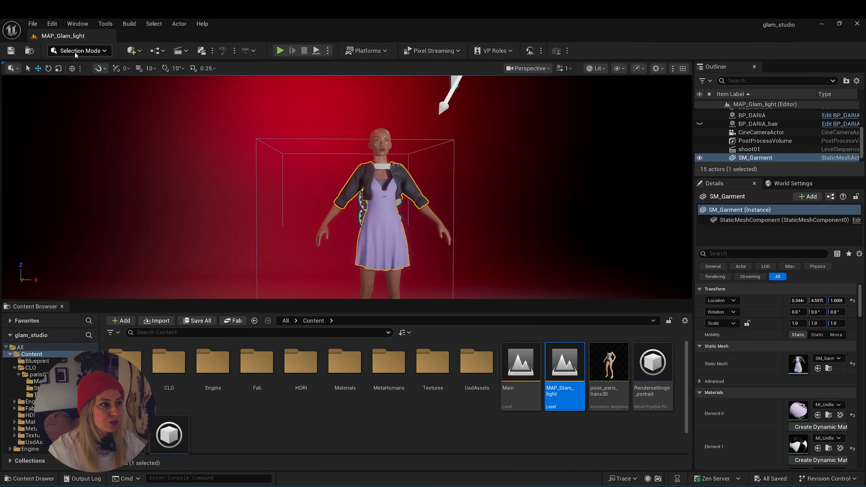
{"action": "left_click", "coordinate": [78, 50]}
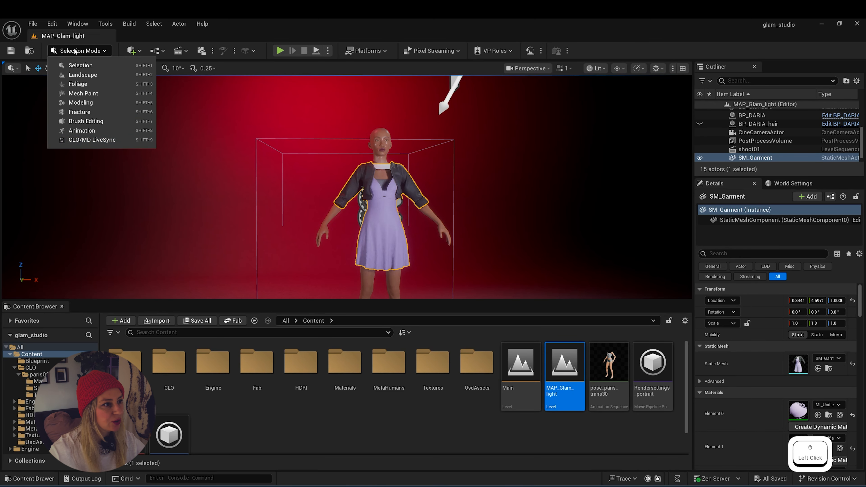
{"action": "left_click", "coordinate": [83, 140]}
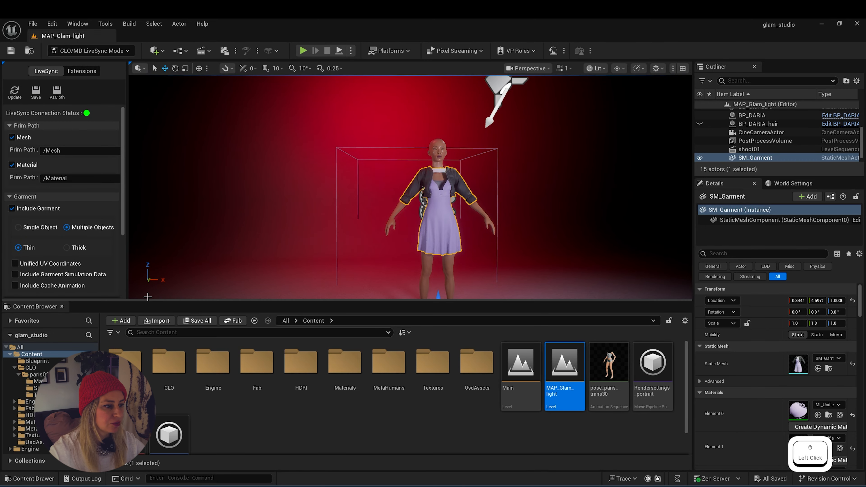
{"action": "left_click_drag", "start_coordinate": [150, 300], "coordinate": [154, 377]}
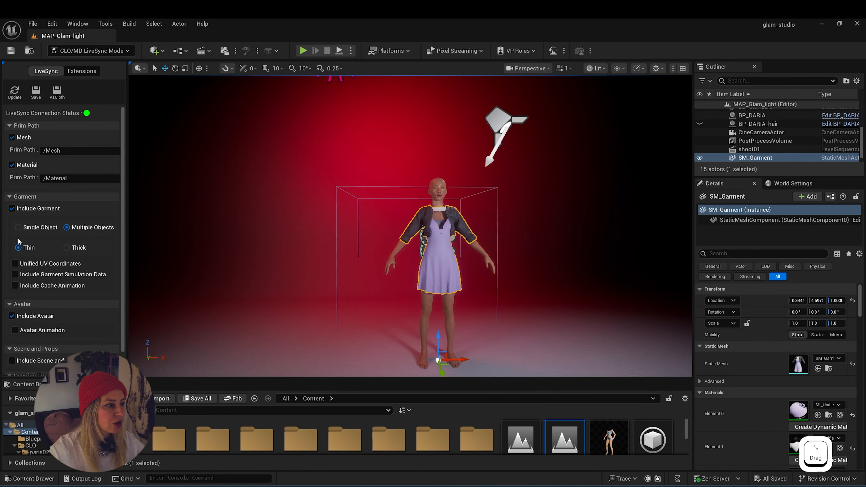
Set the LiveSync garment options to Single Object, Thick and Unified UV Coordinates, and exclude the avatar.
{"action": "left_click", "coordinate": [18, 227]}
{"action": "left_click", "coordinate": [66, 248]}
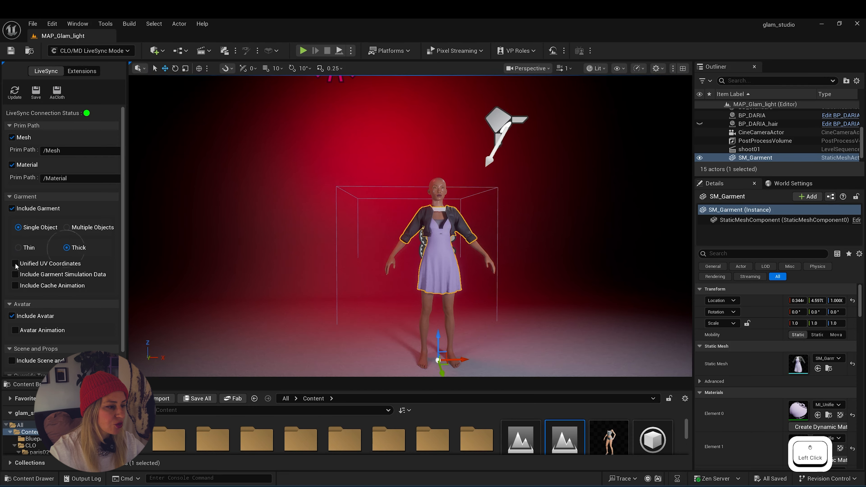
{"action": "left_click", "coordinate": [15, 263]}
{"action": "scroll", "coordinate": [52, 278], "scroll_direction": "down", "scroll_amount": 2}
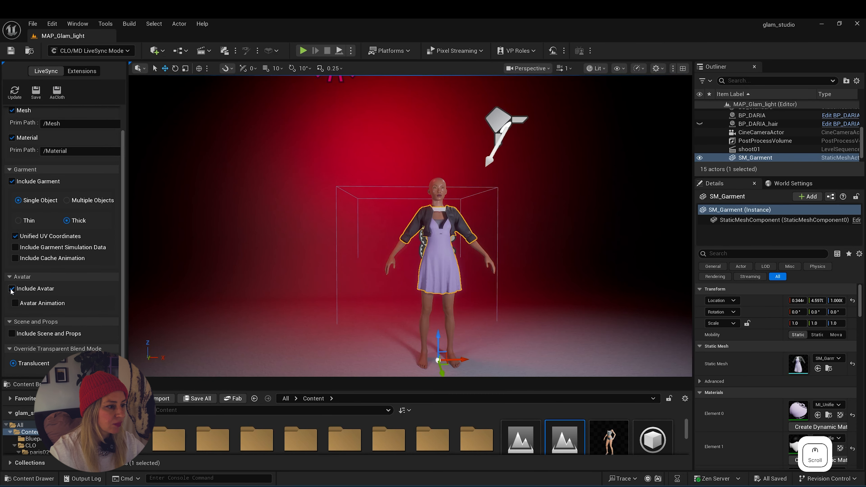
{"action": "left_click", "coordinate": [11, 289]}
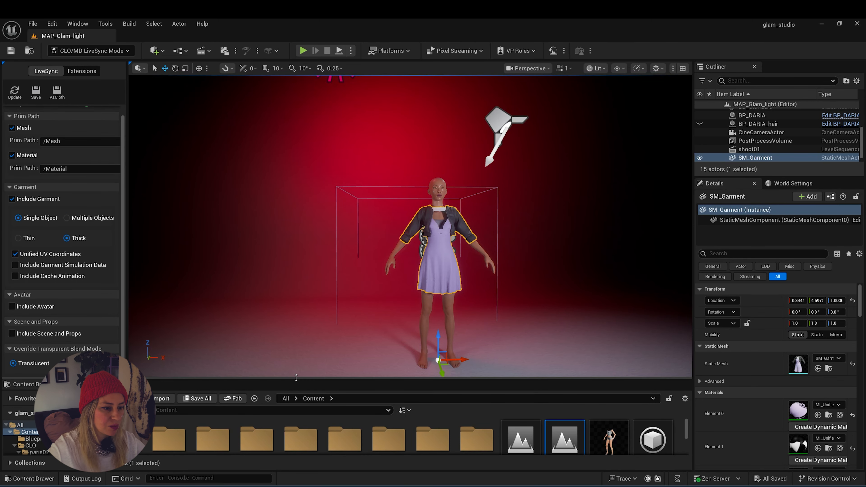
Open the StaticMeshes folder under CLO/paris02 and look through the garment pattern meshes and the combined garment mesh.
{"action": "left_click_drag", "start_coordinate": [295, 377], "coordinate": [305, 290]}
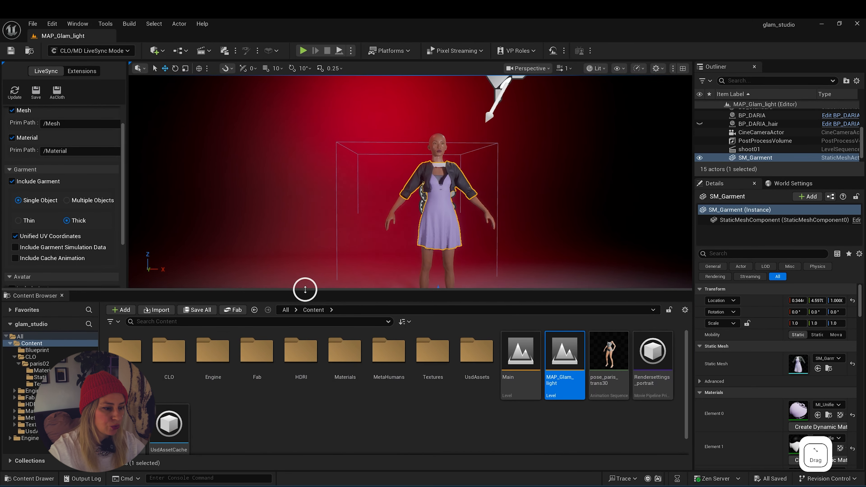
{"action": "double_click", "coordinate": [174, 352]}
{"action": "double_click", "coordinate": [126, 351]}
{"action": "double_click", "coordinate": [168, 351]}
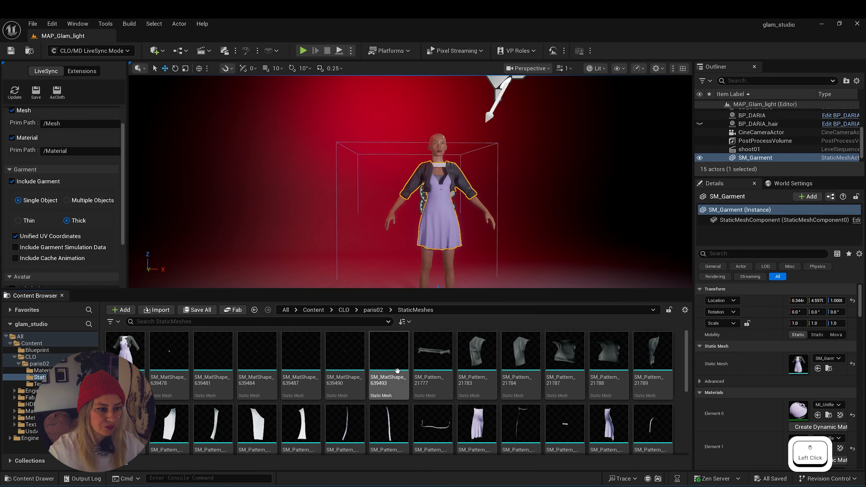
{"action": "scroll", "coordinate": [513, 401], "scroll_direction": "down", "scroll_amount": 3}
{"action": "scroll", "coordinate": [513, 401], "scroll_direction": "up", "scroll_amount": 3}
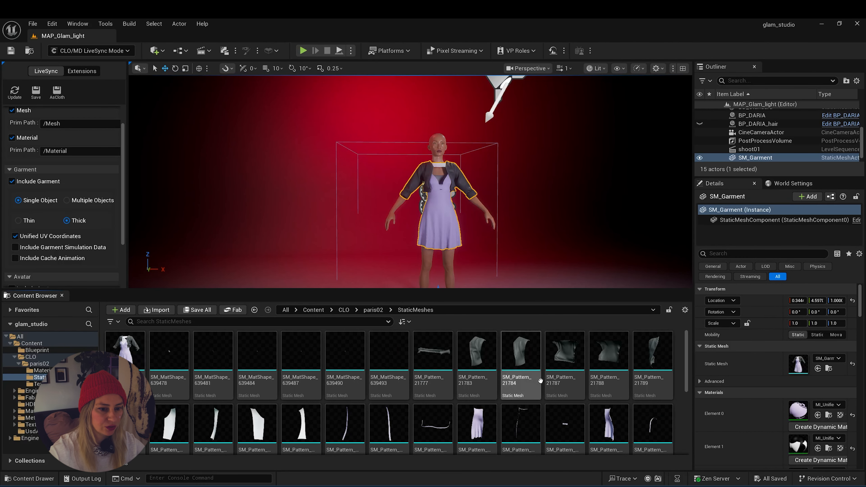
{"action": "left_click", "coordinate": [124, 347]}
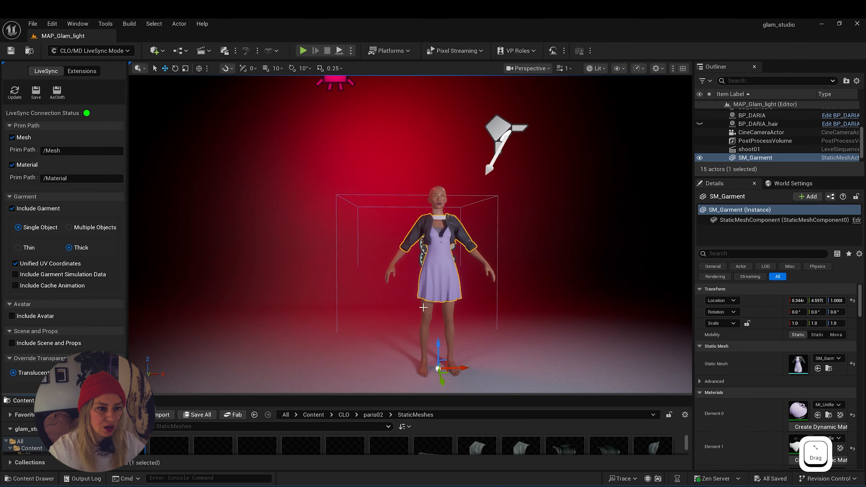
Inspect the jacket and dress of SM_Garment on the avatar up close and at full length.
{"action": "scroll", "coordinate": [421, 304], "scroll_direction": "up", "scroll_amount": 5}
{"action": "scroll", "coordinate": [478, 240], "scroll_direction": "down", "scroll_amount": 3}
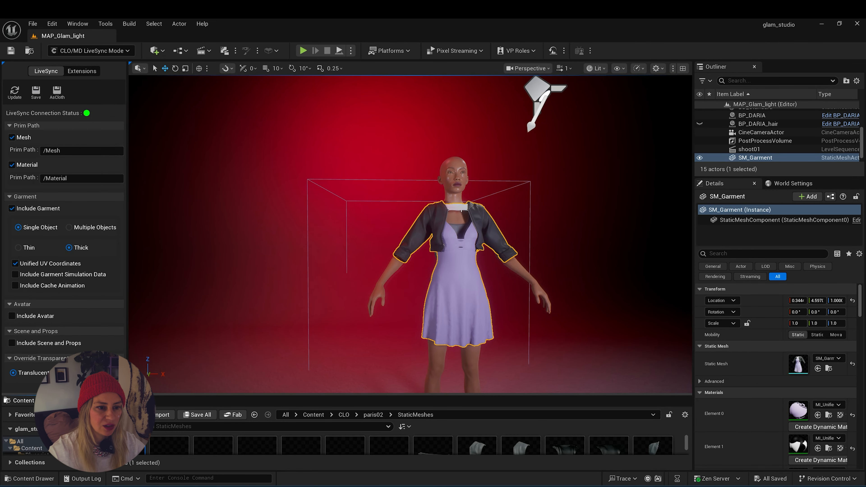
{"action": "scroll", "coordinate": [475, 287], "scroll_direction": "up", "scroll_amount": 3}
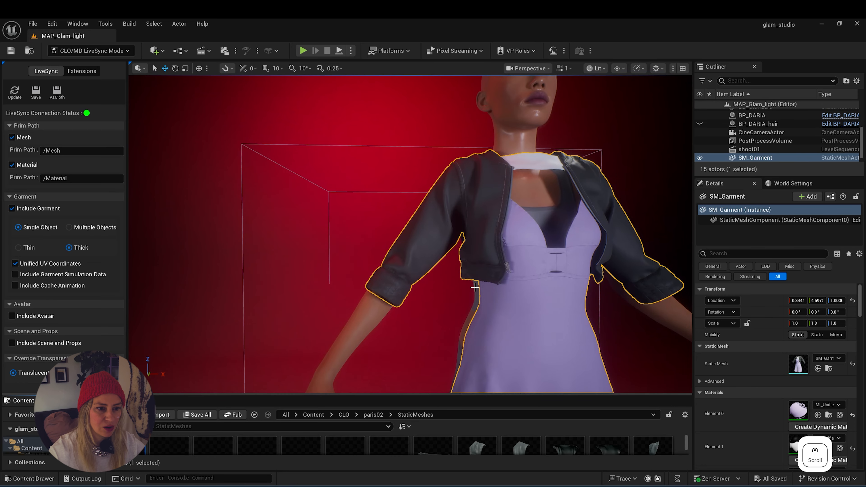
{"action": "scroll", "coordinate": [495, 271], "scroll_direction": "down", "scroll_amount": 3}
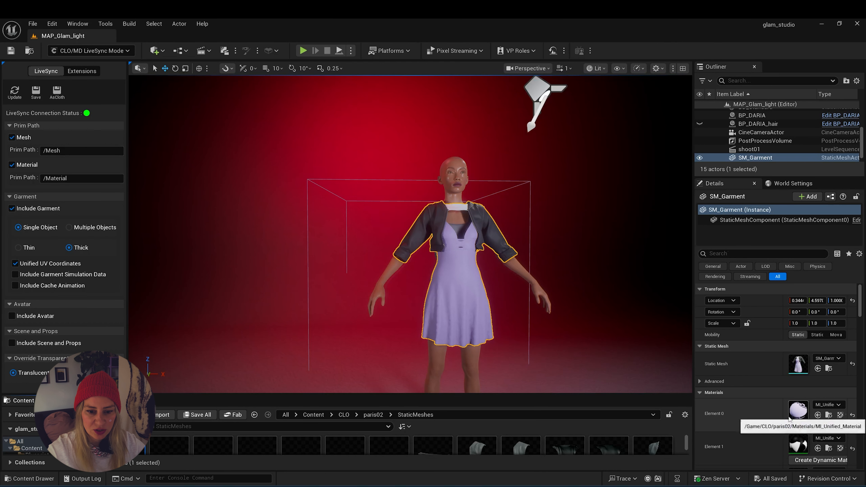
Locate the Element 0 material of SM_Garment in the paris02 Materials folder and go through MI_Unified_Material_0, MI_Unified_Material_1 and MI_Unified_Material_2.
{"action": "scroll", "coordinate": [775, 425], "scroll_direction": "down", "scroll_amount": 3}
{"action": "scroll", "coordinate": [776, 427], "scroll_direction": "down", "scroll_amount": 2}
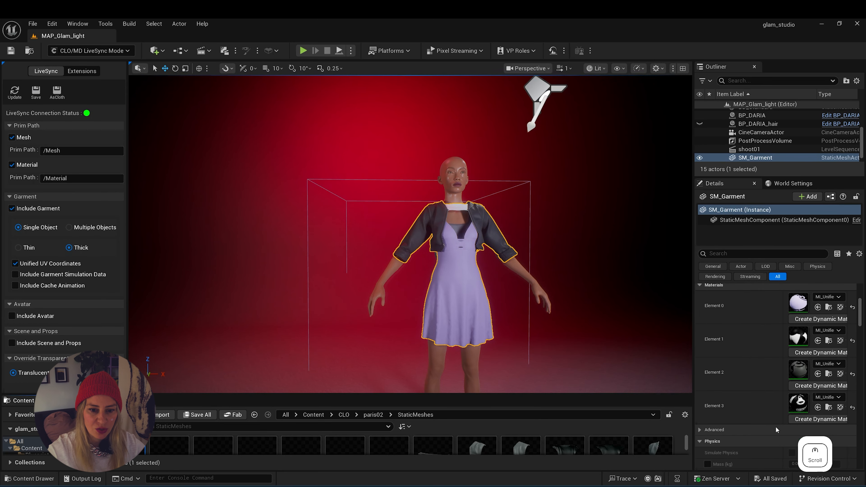
{"action": "left_click", "coordinate": [800, 313]}
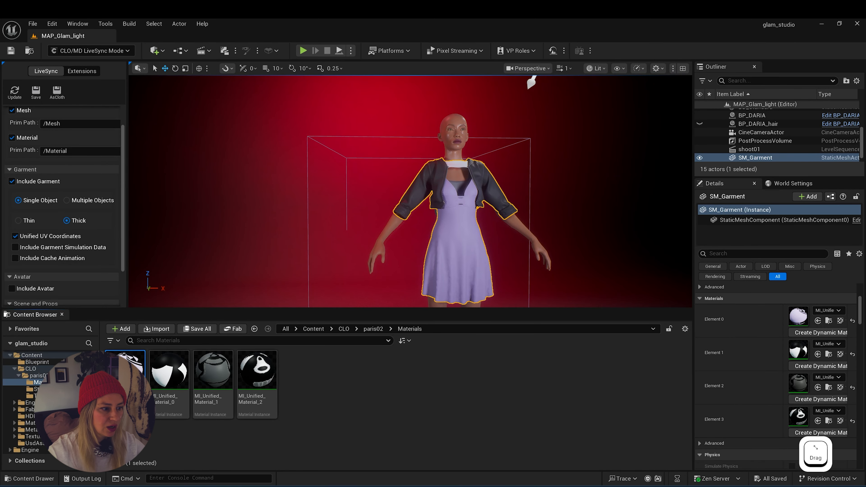
{"action": "left_click", "coordinate": [795, 355]}
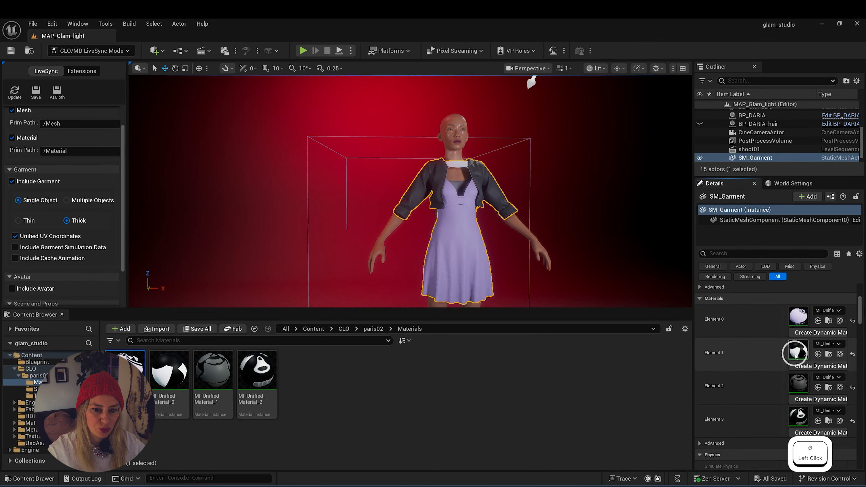
{"action": "left_click", "coordinate": [176, 381]}
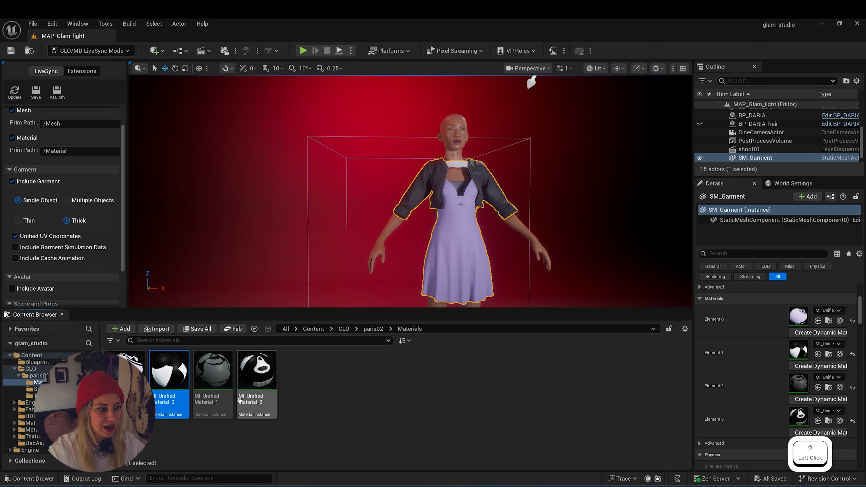
{"action": "left_click", "coordinate": [215, 374]}
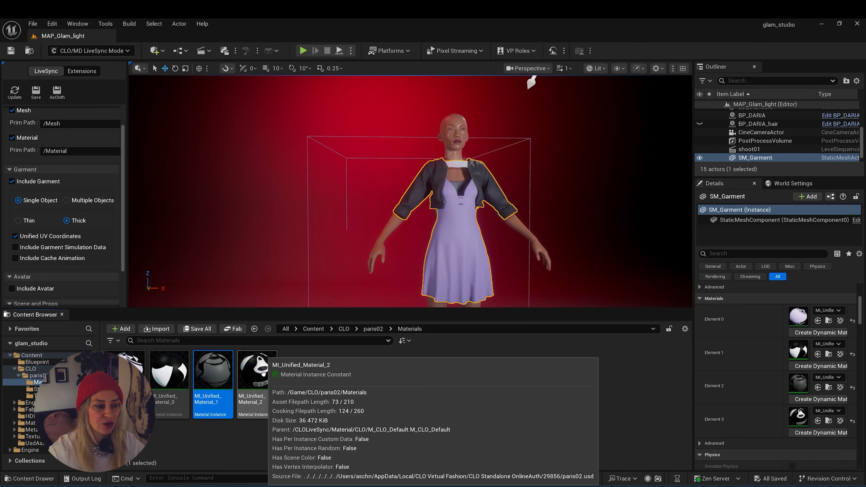
{"action": "left_click", "coordinate": [261, 371]}
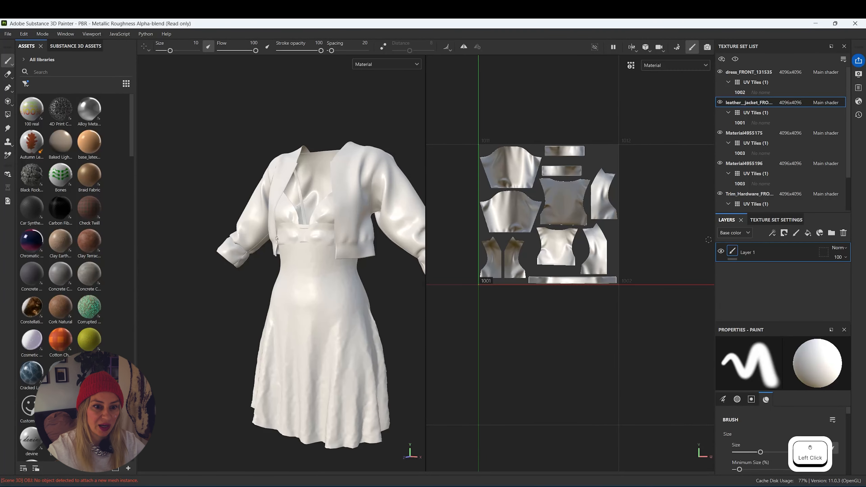
In Substance 3D Painter, examine the Material4955175 islands in UV tile 1003, then return to MI_Unified_Material_2 in Unreal Engine.
{"action": "left_click", "coordinate": [755, 163]}
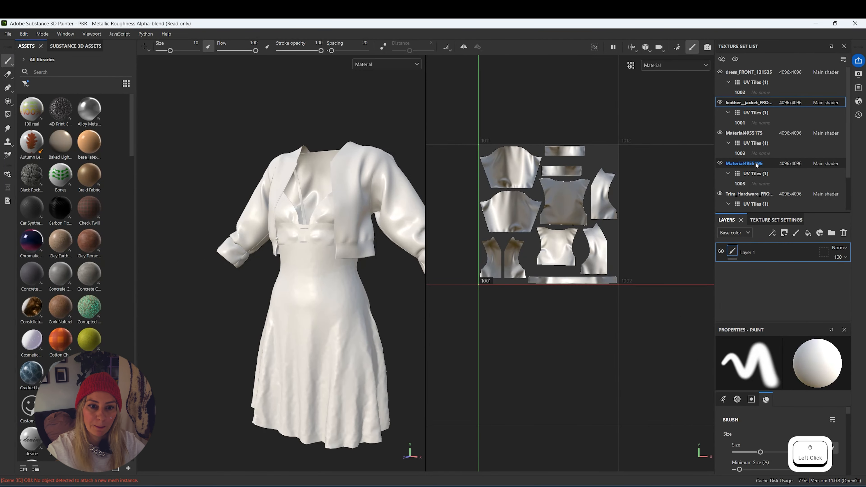
{"action": "left_click", "coordinate": [747, 134]}
{"action": "scroll", "coordinate": [635, 237], "scroll_direction": "down", "scroll_amount": 3}
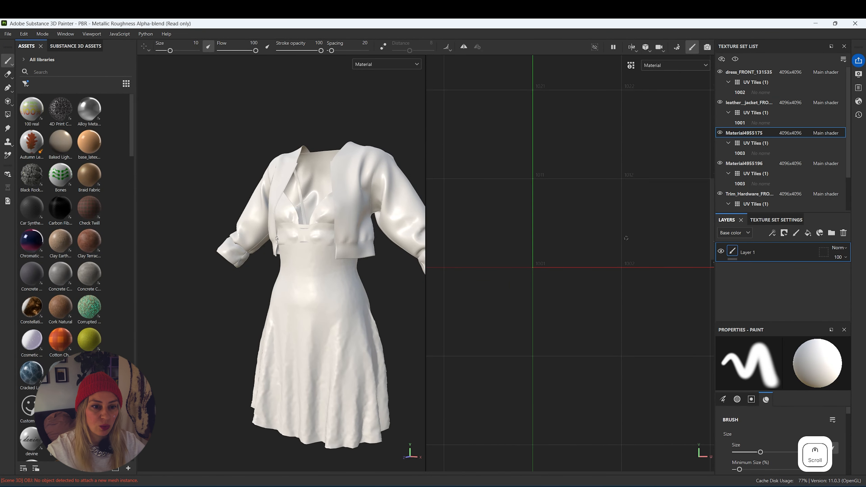
{"action": "scroll", "coordinate": [557, 252], "scroll_direction": "down", "scroll_amount": 3}
{"action": "scroll", "coordinate": [687, 246], "scroll_direction": "up", "scroll_amount": 4}
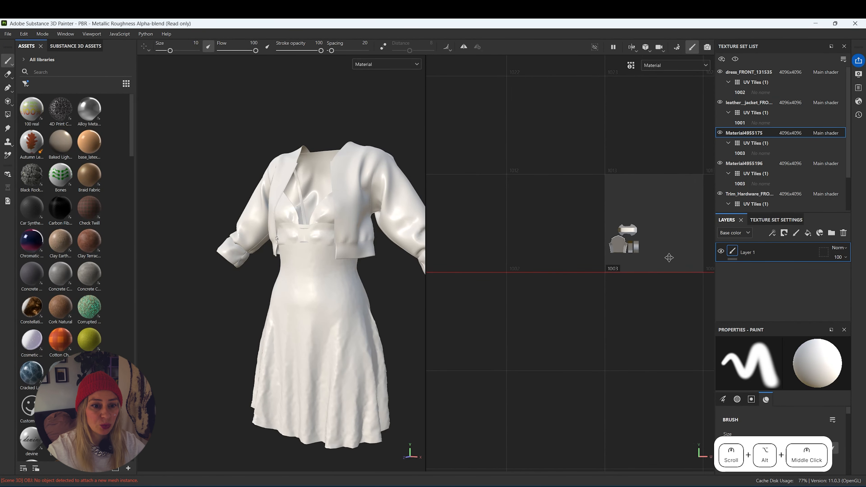
{"action": "middle_click_drag", "start_coordinate": [670, 257], "coordinate": [569, 254], "text": "alt"}
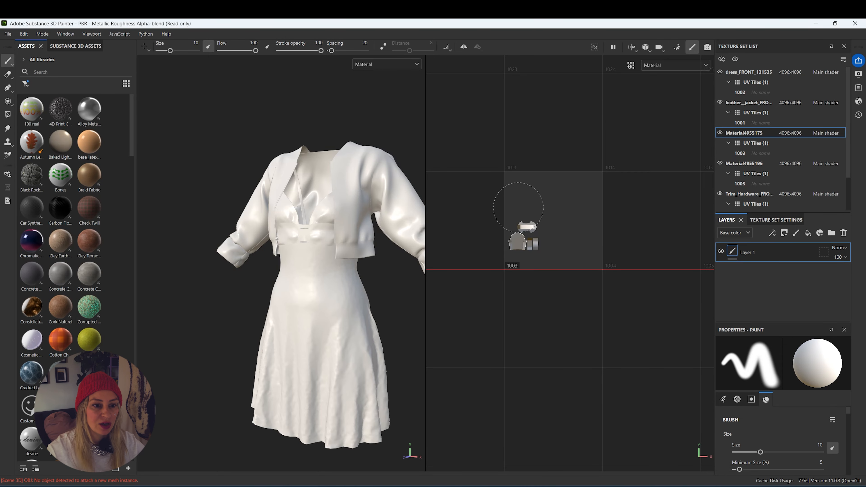
{"action": "left_click", "coordinate": [814, 24]}
{"action": "left_click", "coordinate": [245, 387]}
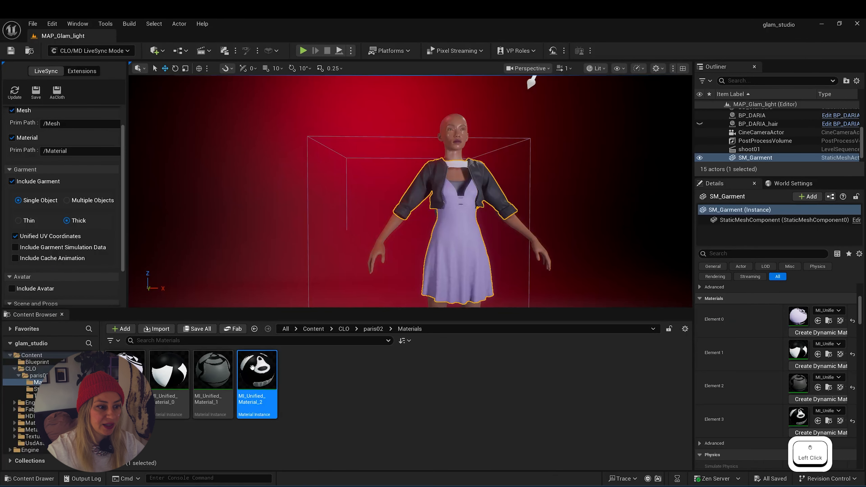